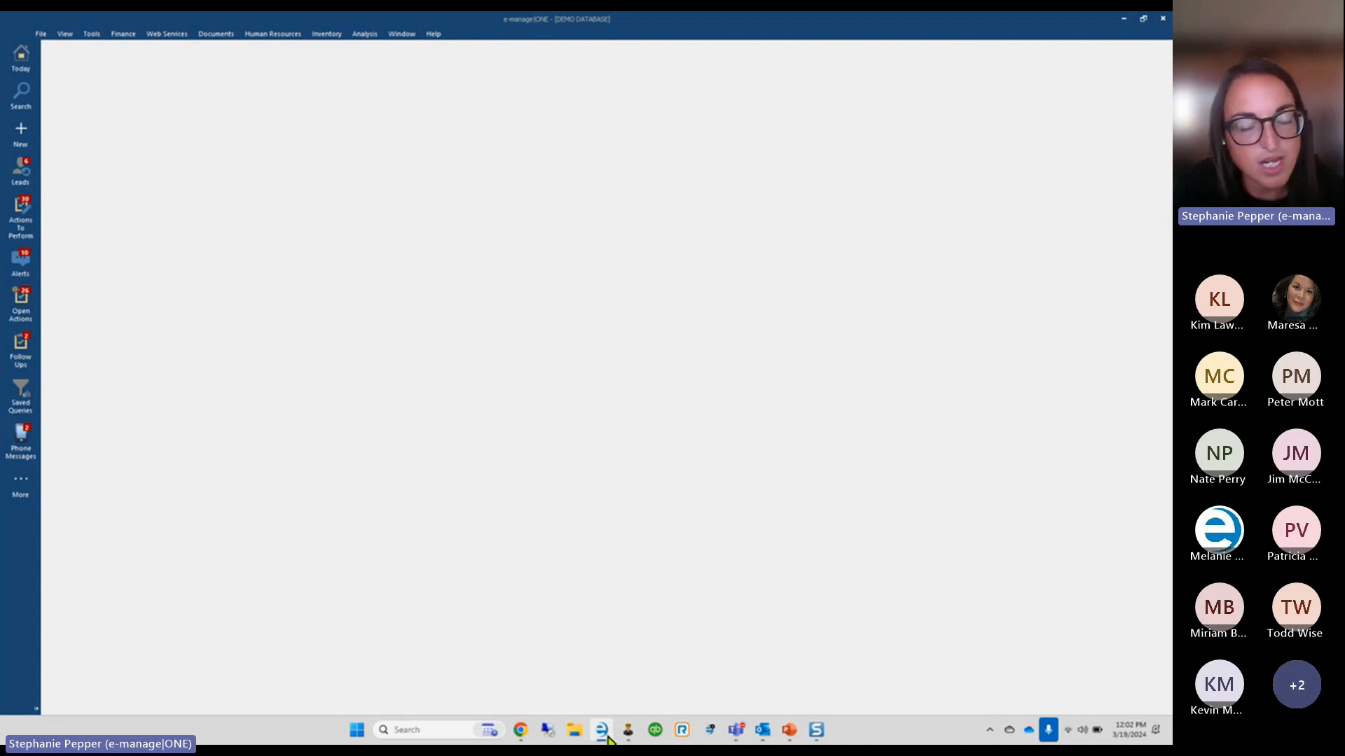
Launch e-manage|ONE Administrator from the File menu
{"action": "mouse_move", "coordinate": [628, 732]}
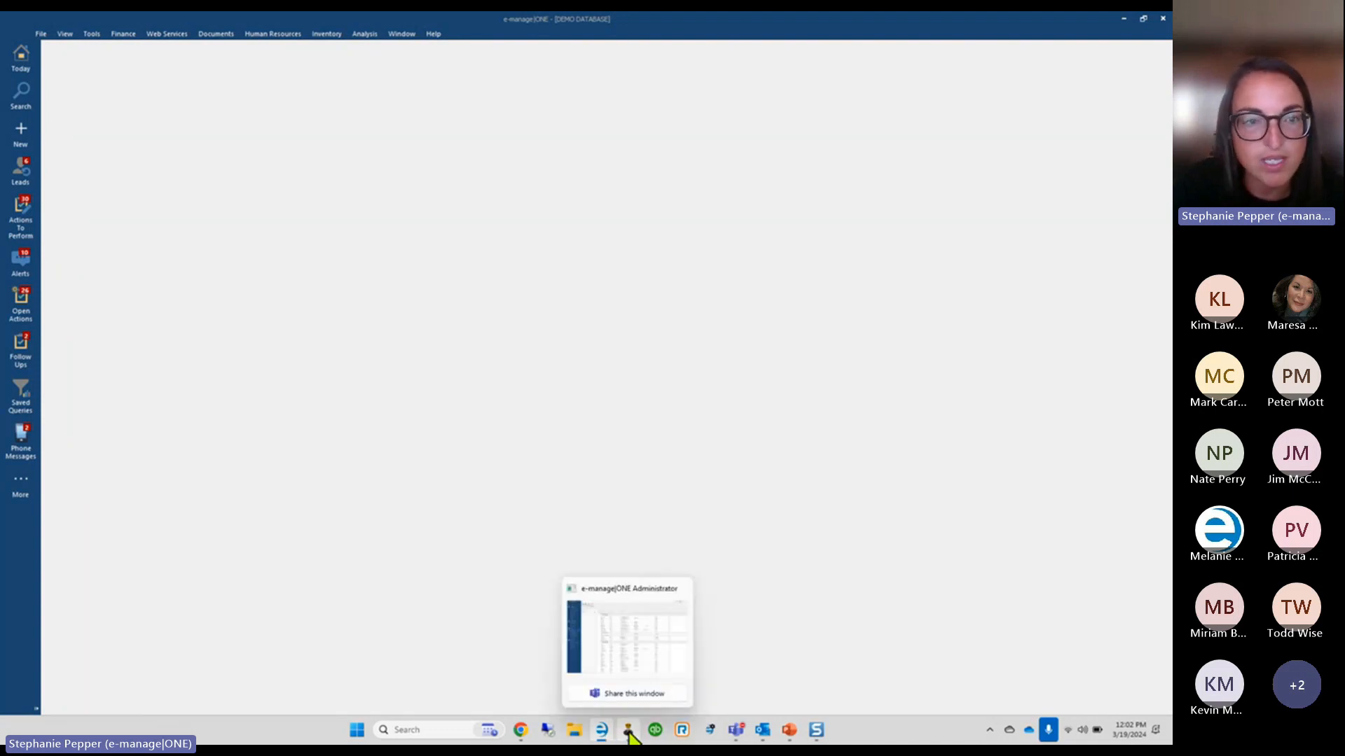
{"action": "left_click", "coordinate": [41, 34]}
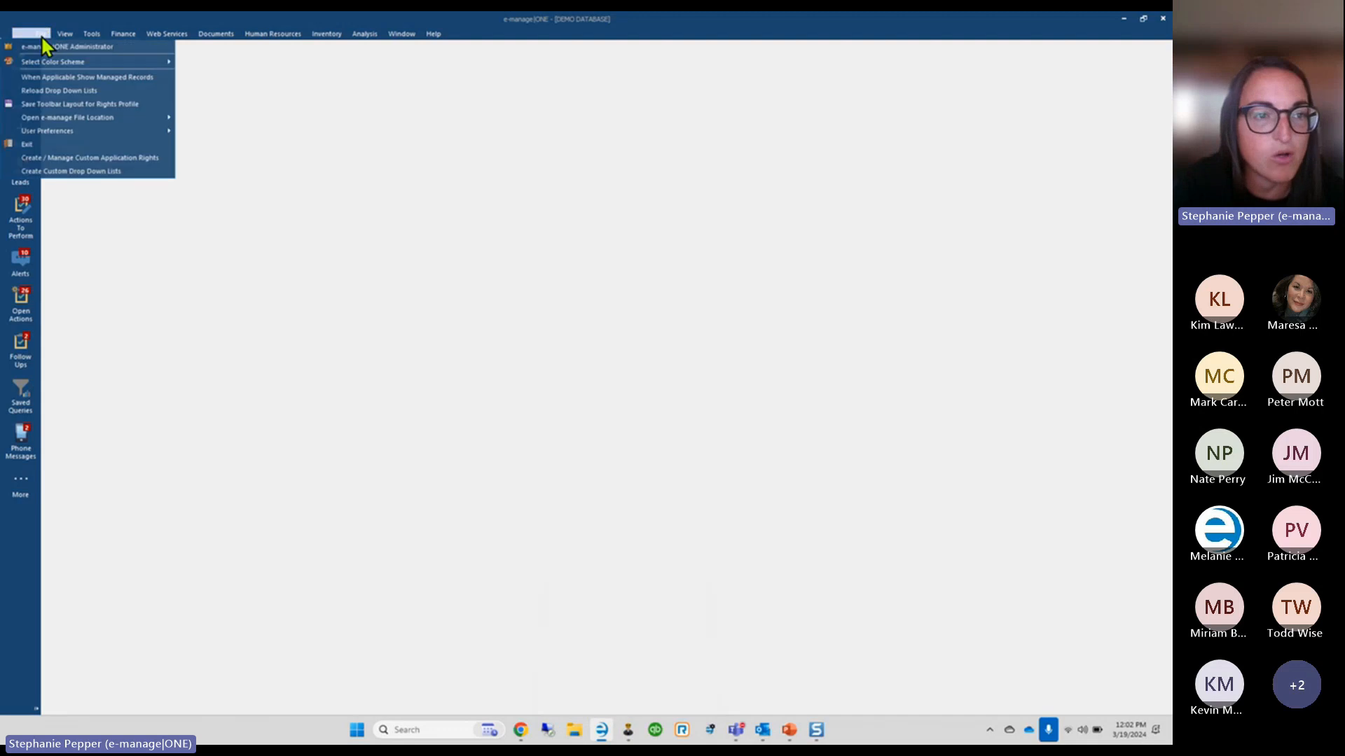
{"action": "left_click", "coordinate": [628, 732]}
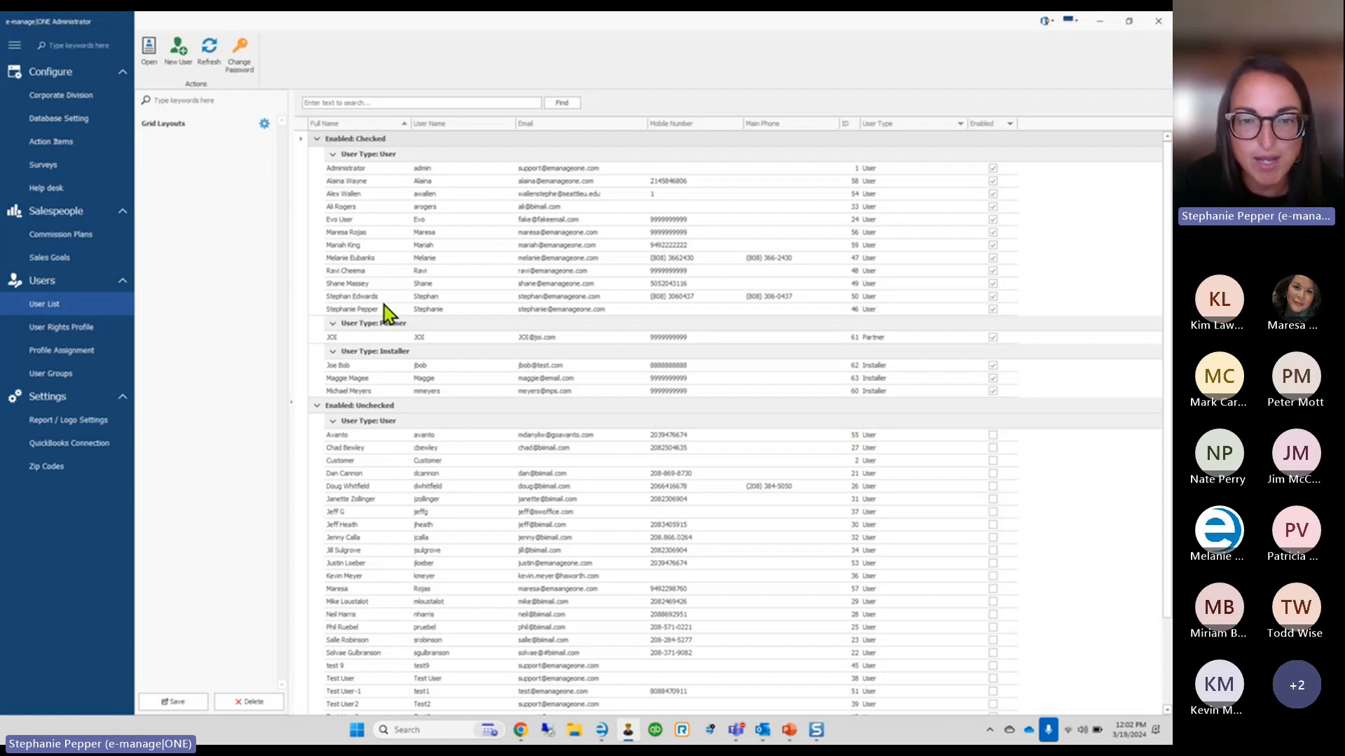
Open the user's full settings, glance at the ungranted rights, and widen the window
{"action": "double_click", "coordinate": [318, 310]}
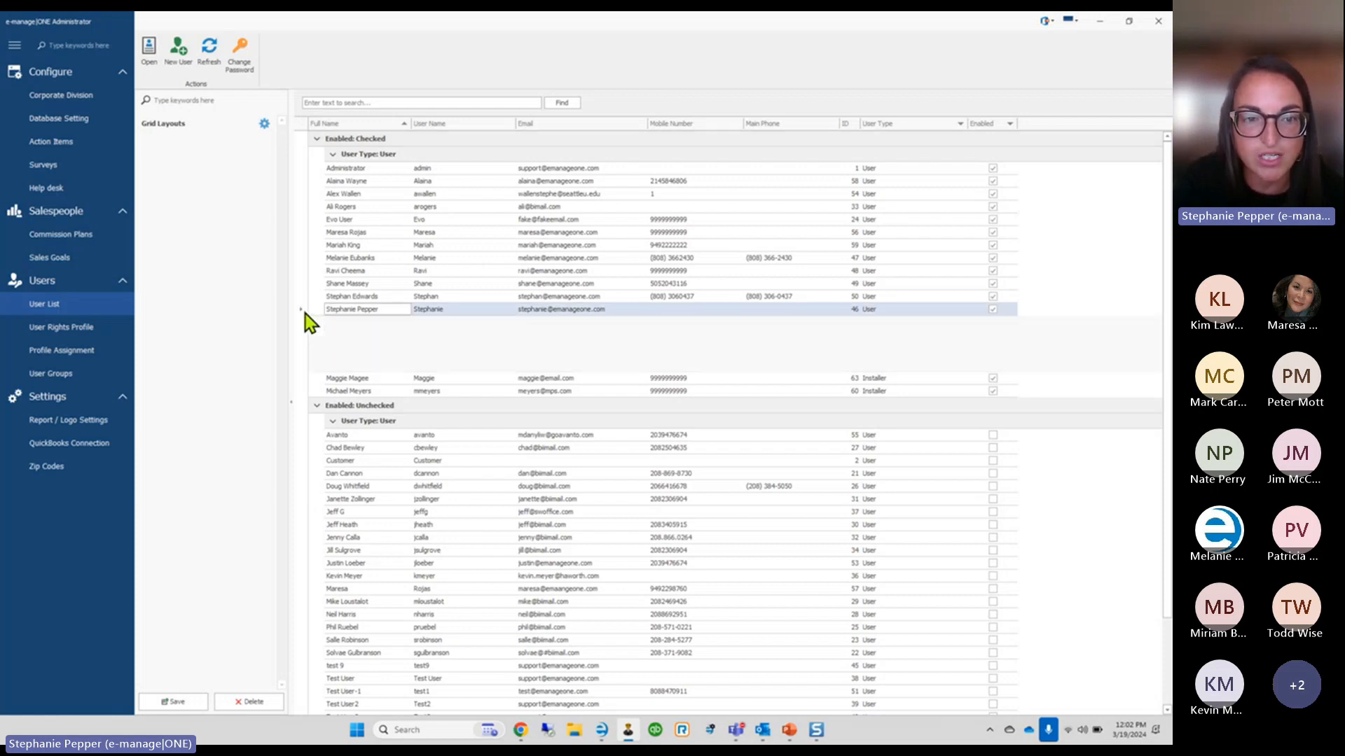
{"action": "left_click", "coordinate": [302, 309]}
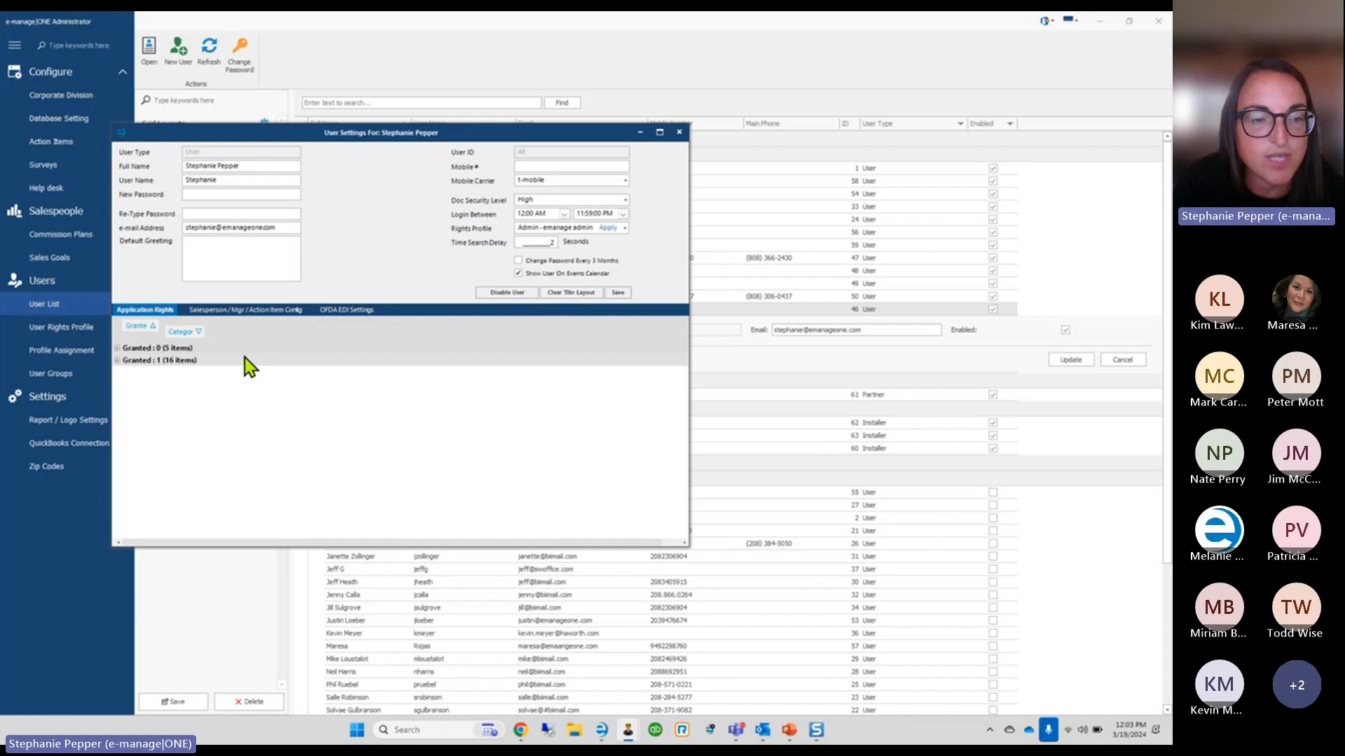
{"action": "left_click", "coordinate": [116, 348]}
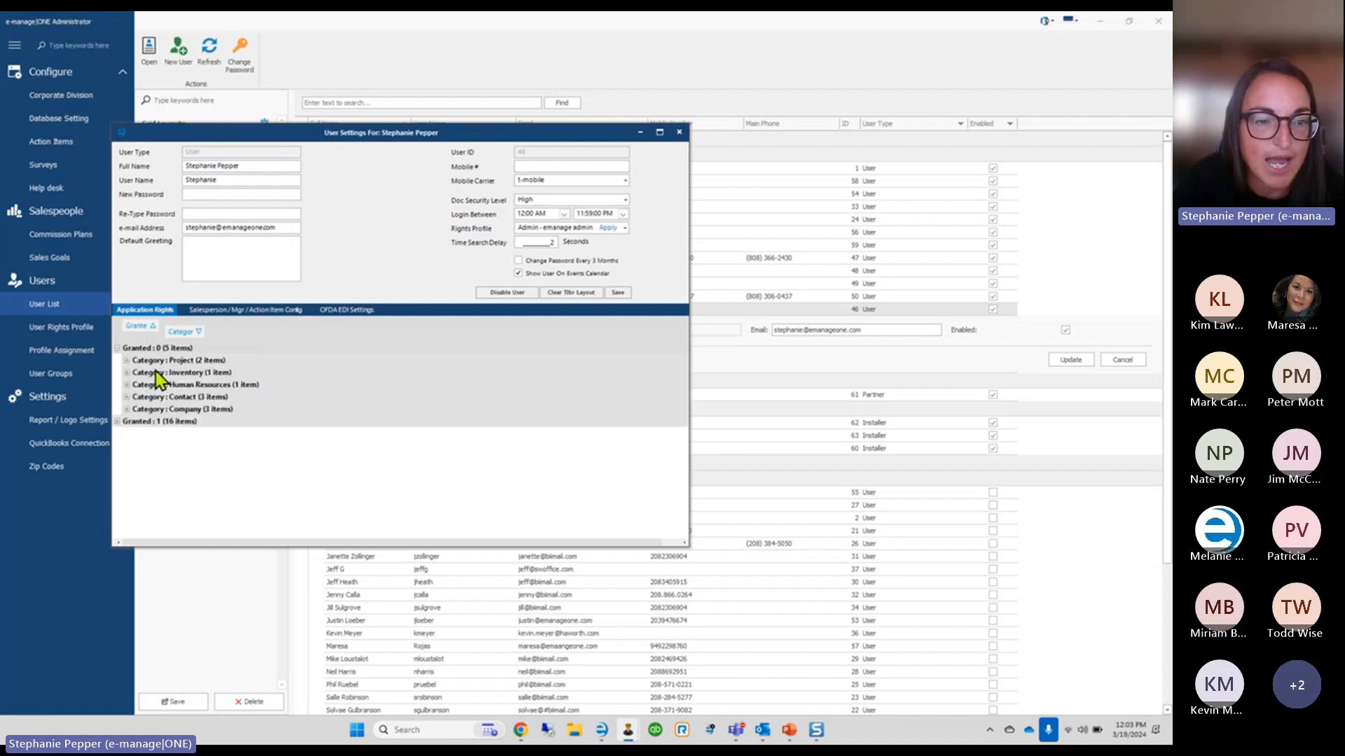
{"action": "left_click", "coordinate": [117, 348]}
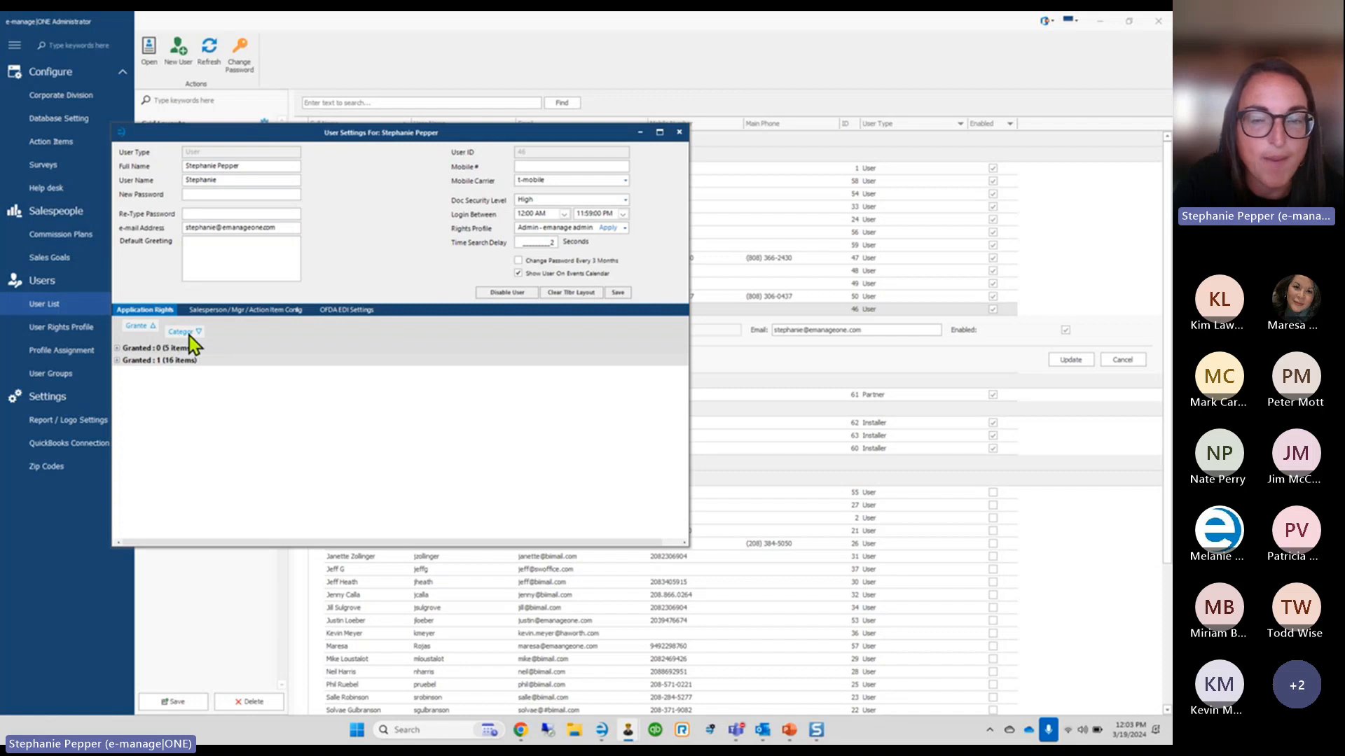
{"action": "left_click_drag", "start_coordinate": [691, 355], "coordinate": [937, 383]}
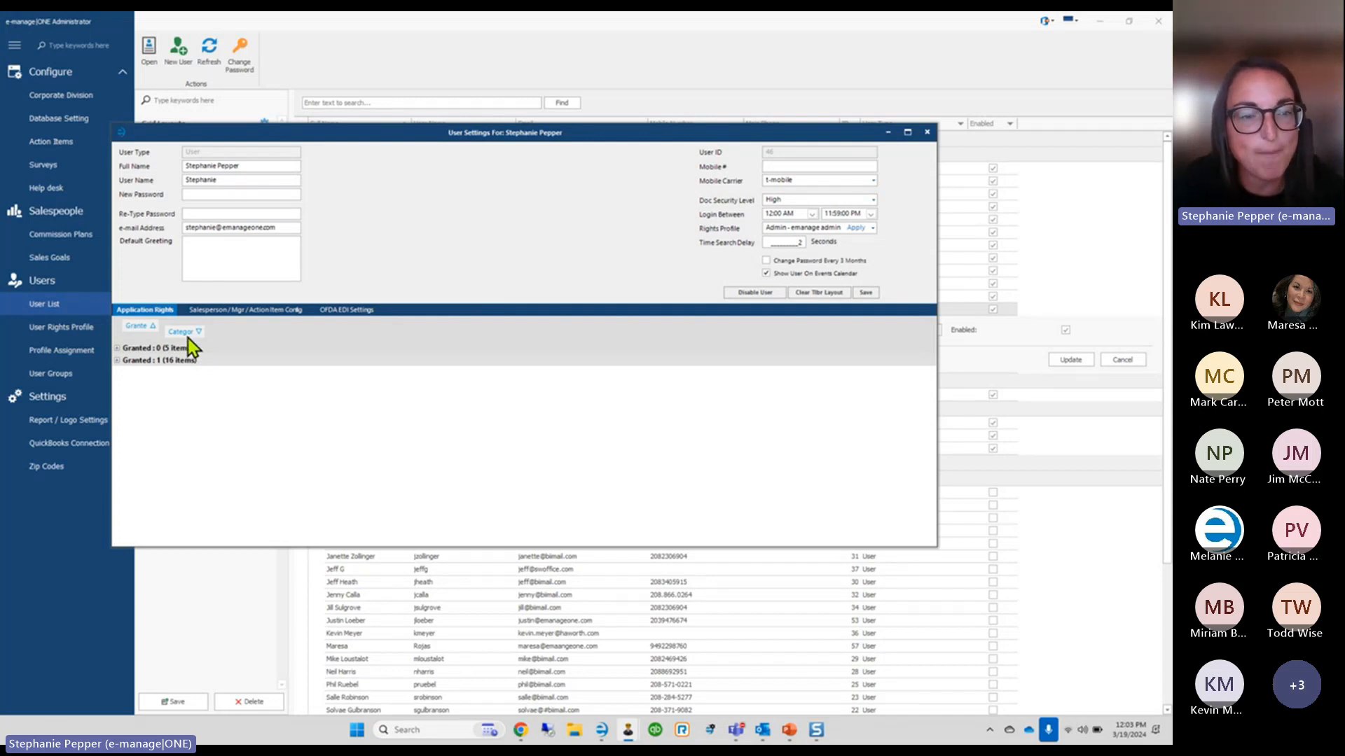
Remove the Category and Granted grouping so the rights show as plain rows
{"action": "left_click_drag", "start_coordinate": [180, 341], "coordinate": [201, 271]}
{"action": "left_click_drag", "start_coordinate": [149, 336], "coordinate": [164, 279]}
{"action": "left_click", "coordinate": [528, 361]}
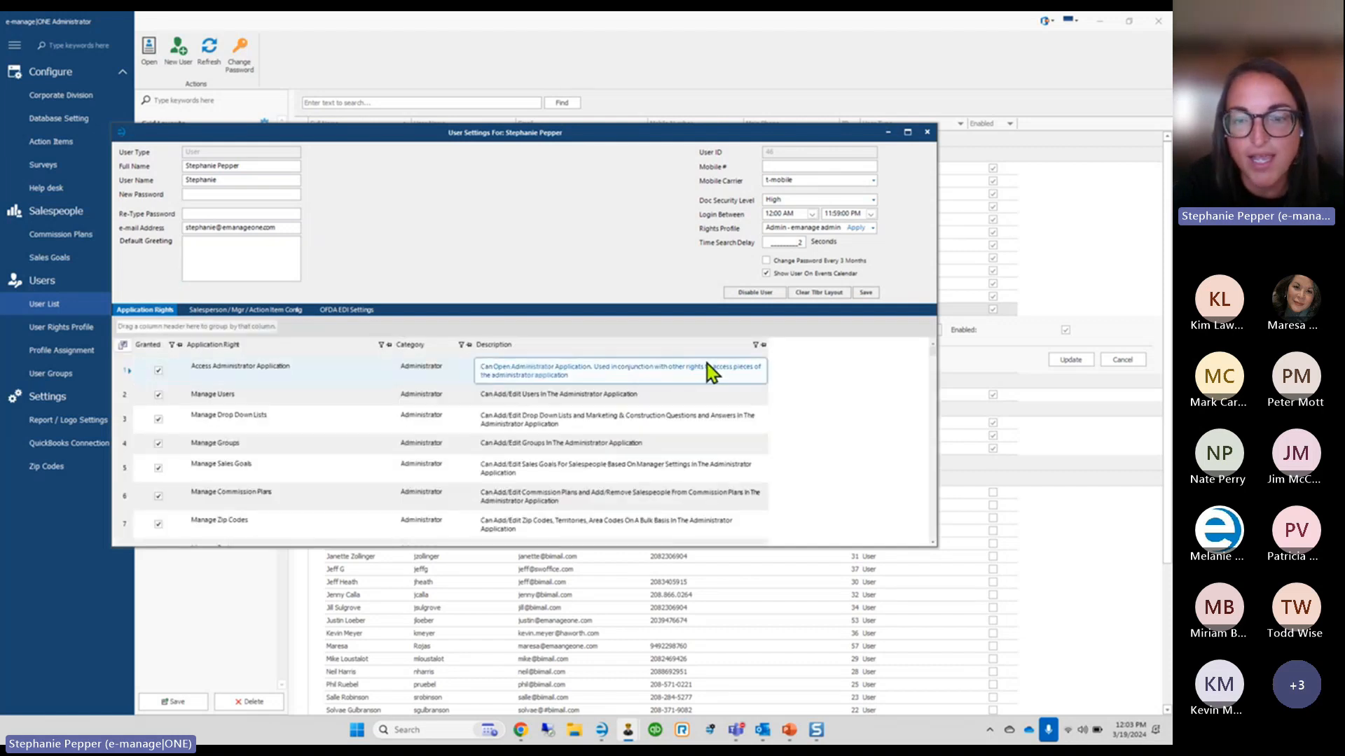
Filter rights to descriptions containing 'asset', check Manage Assets, then return to the main window
{"action": "left_click", "coordinate": [755, 345]}
{"action": "mouse_move", "coordinate": [798, 374]}
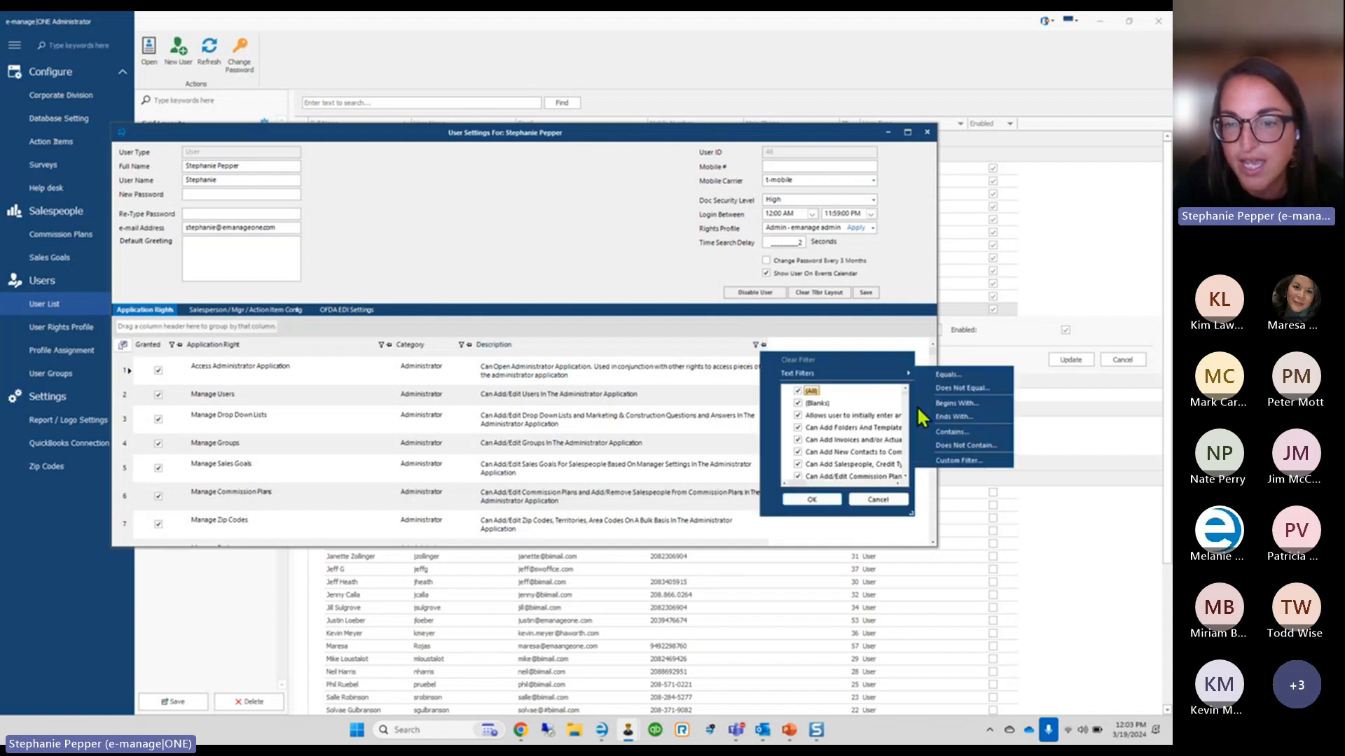
{"action": "left_click", "coordinate": [950, 432]}
{"action": "left_click", "coordinate": [645, 335]}
{"action": "type", "text": "asset"}
{"action": "key", "text": "Return"}
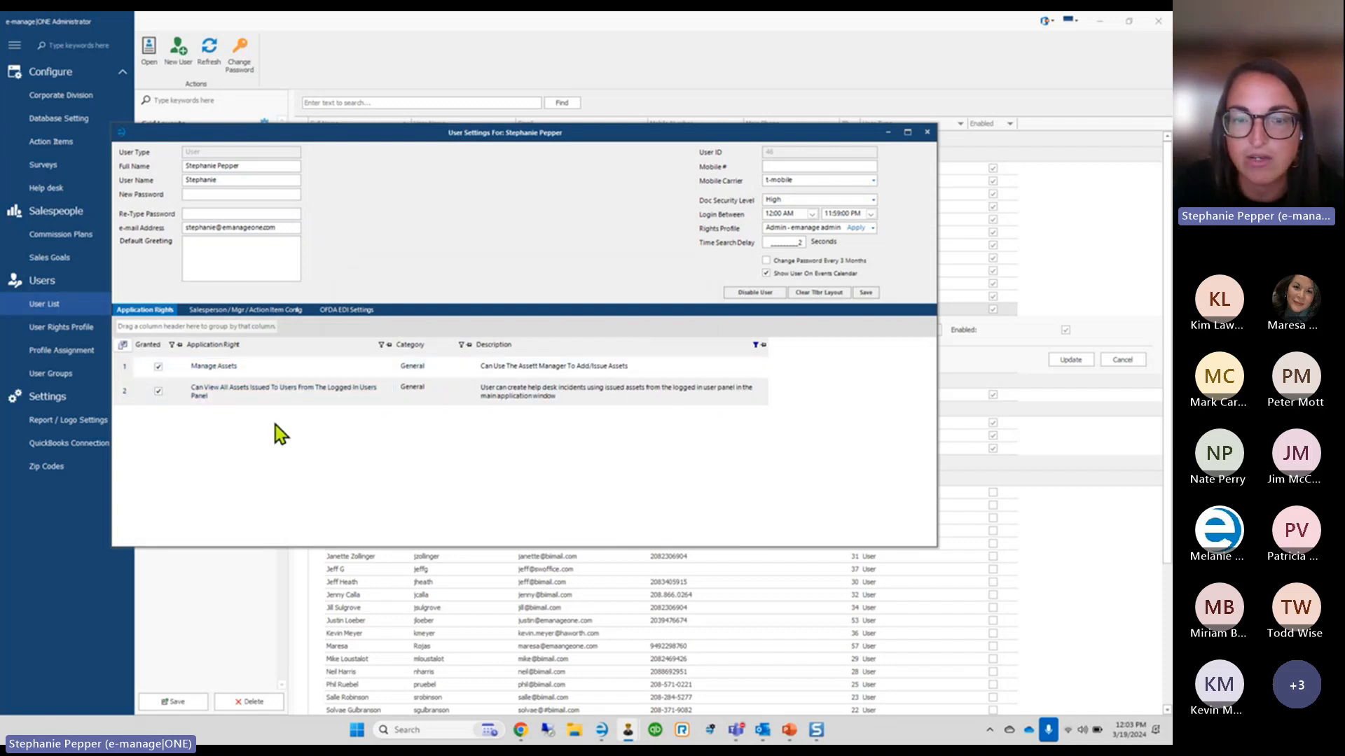
{"action": "left_click", "coordinate": [261, 367]}
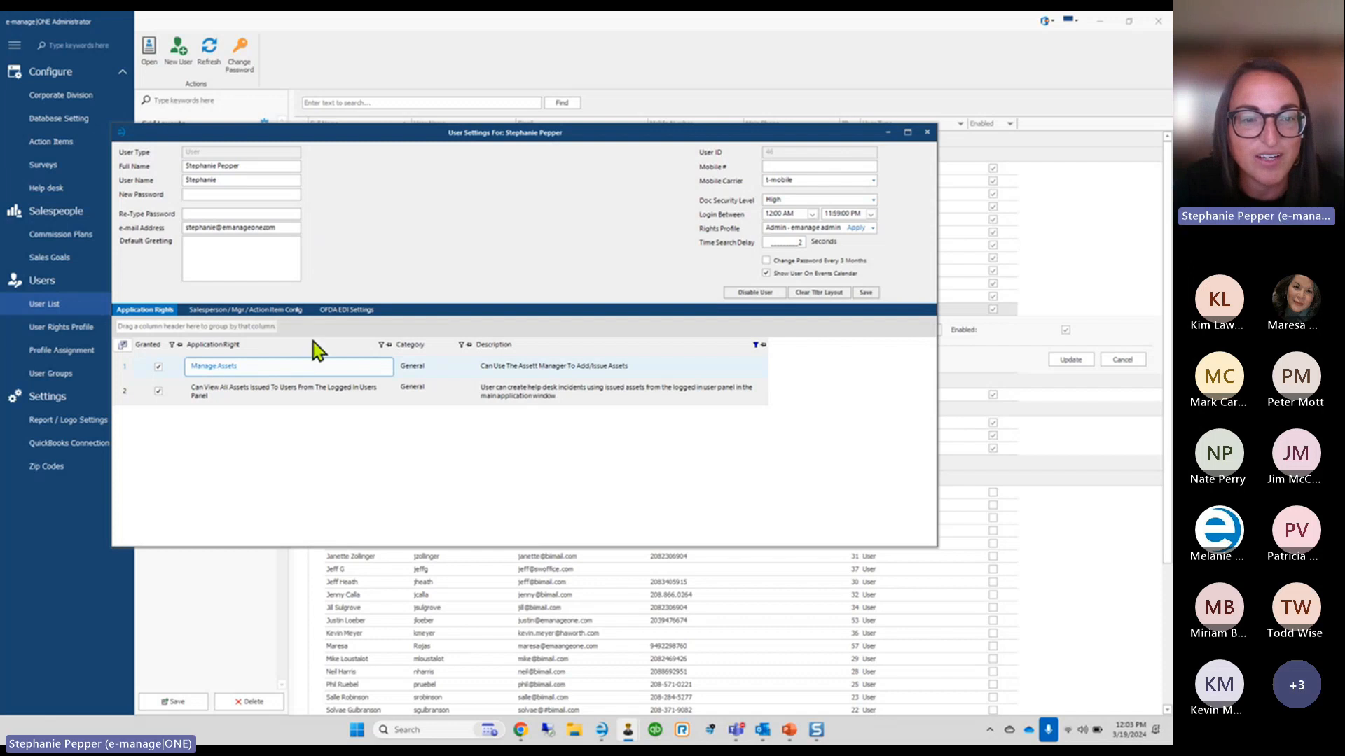
{"action": "left_click", "coordinate": [927, 140]}
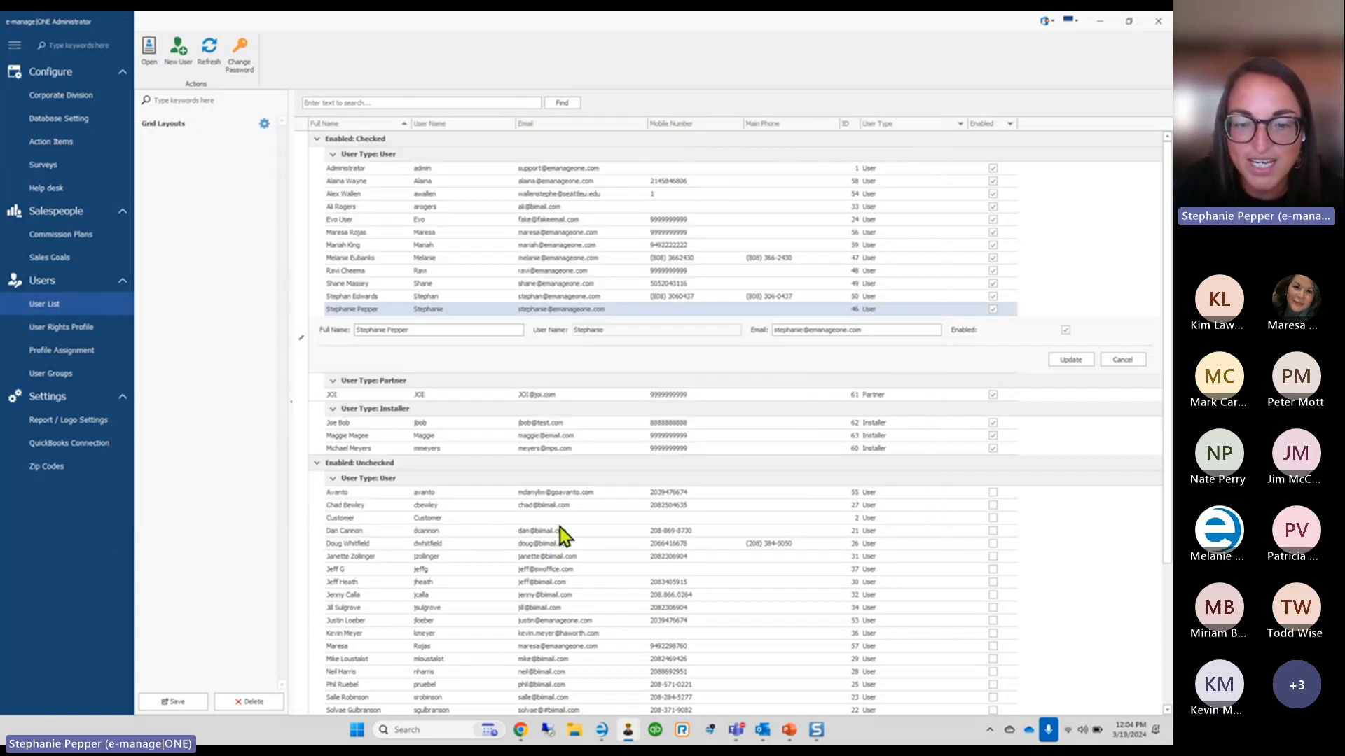
{"action": "left_click", "coordinate": [602, 735]}
Open Inventory > Asset Manager to show All Active Assets
{"action": "left_click", "coordinate": [326, 35]}
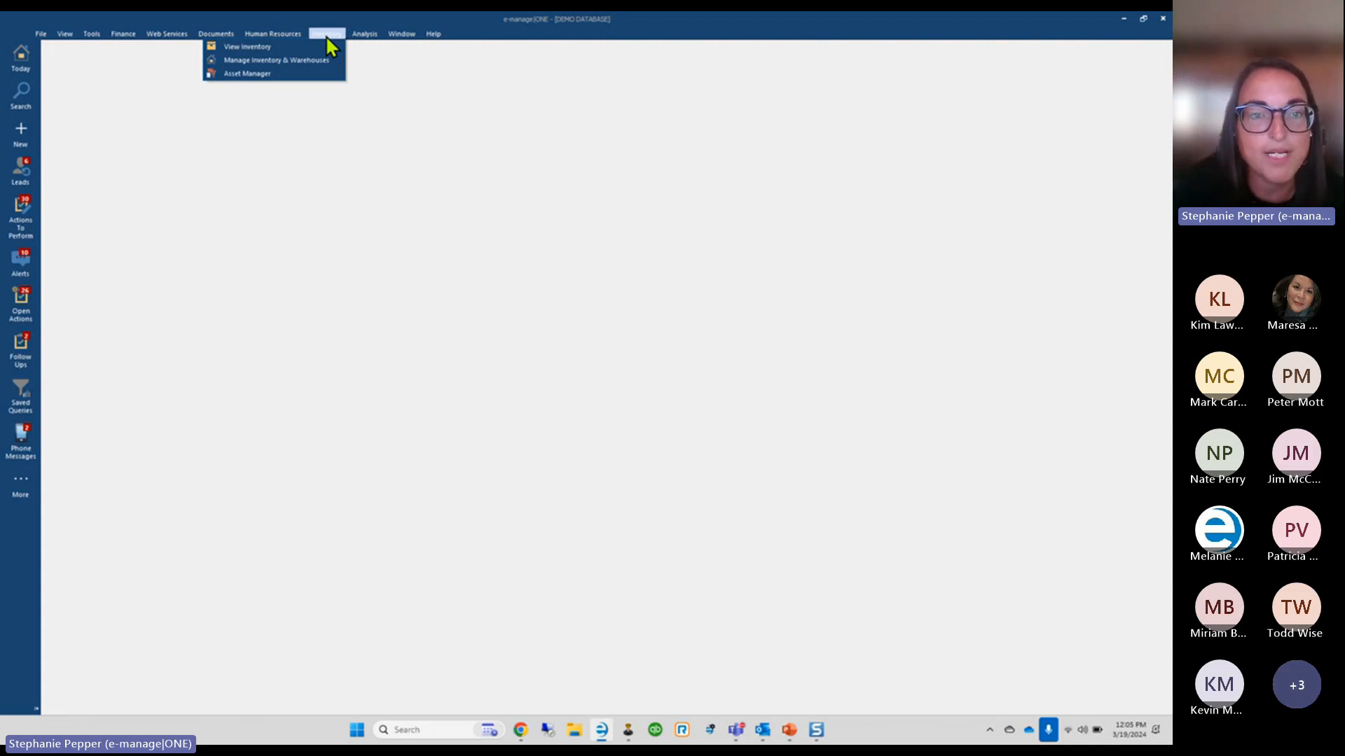
{"action": "left_click", "coordinate": [252, 74]}
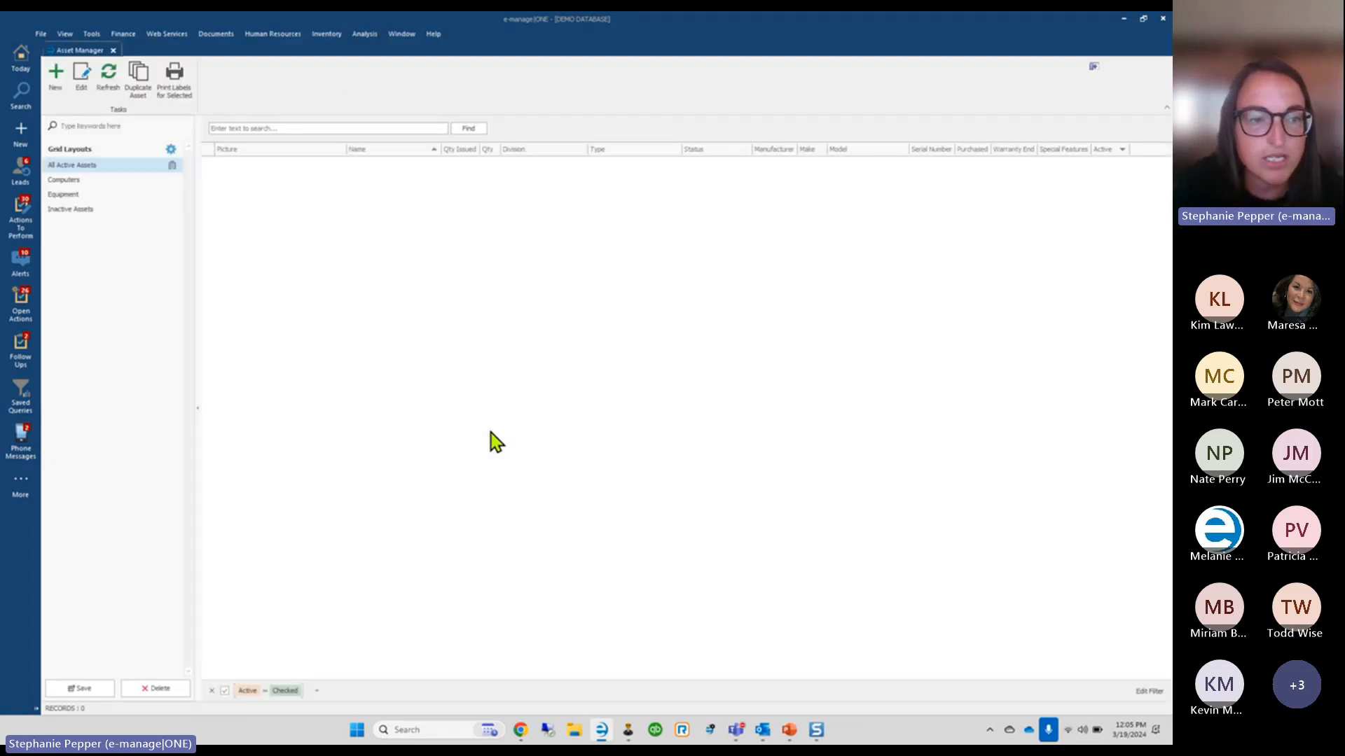
Switch back to the e-manage|ONE Administrator window from the taskbar
{"action": "mouse_move", "coordinate": [630, 740]}
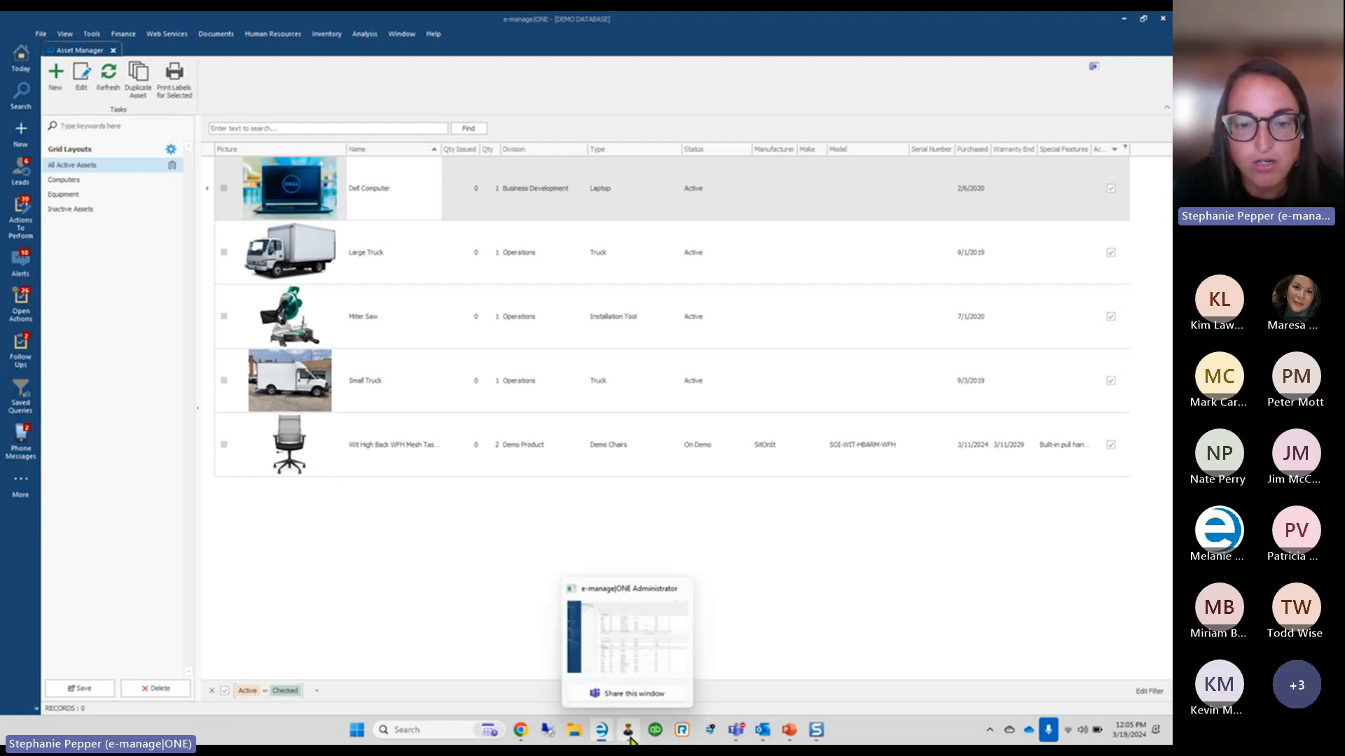
{"action": "left_click", "coordinate": [629, 740]}
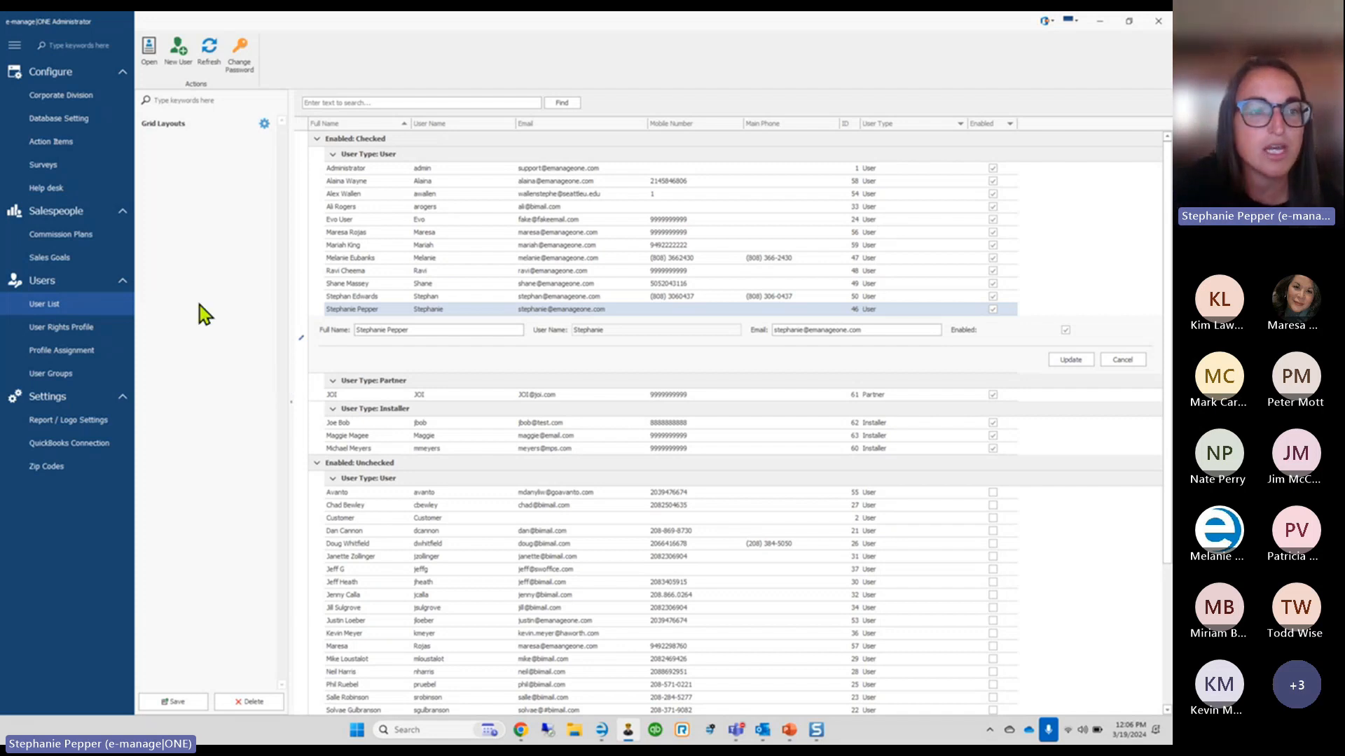
In Corporate Division's Drop Down List Setup, display the six Company Asset Divisions entries
{"action": "left_click", "coordinate": [59, 97]}
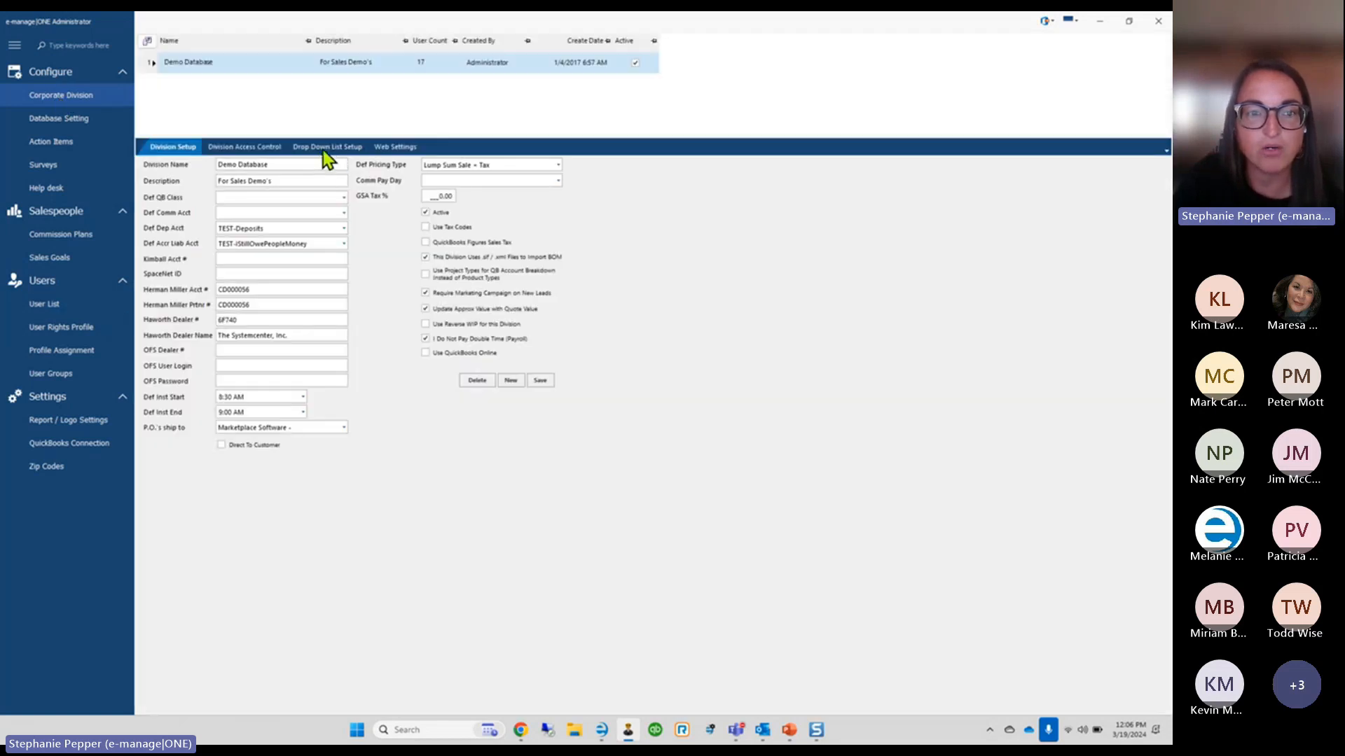
{"action": "left_click", "coordinate": [329, 147]}
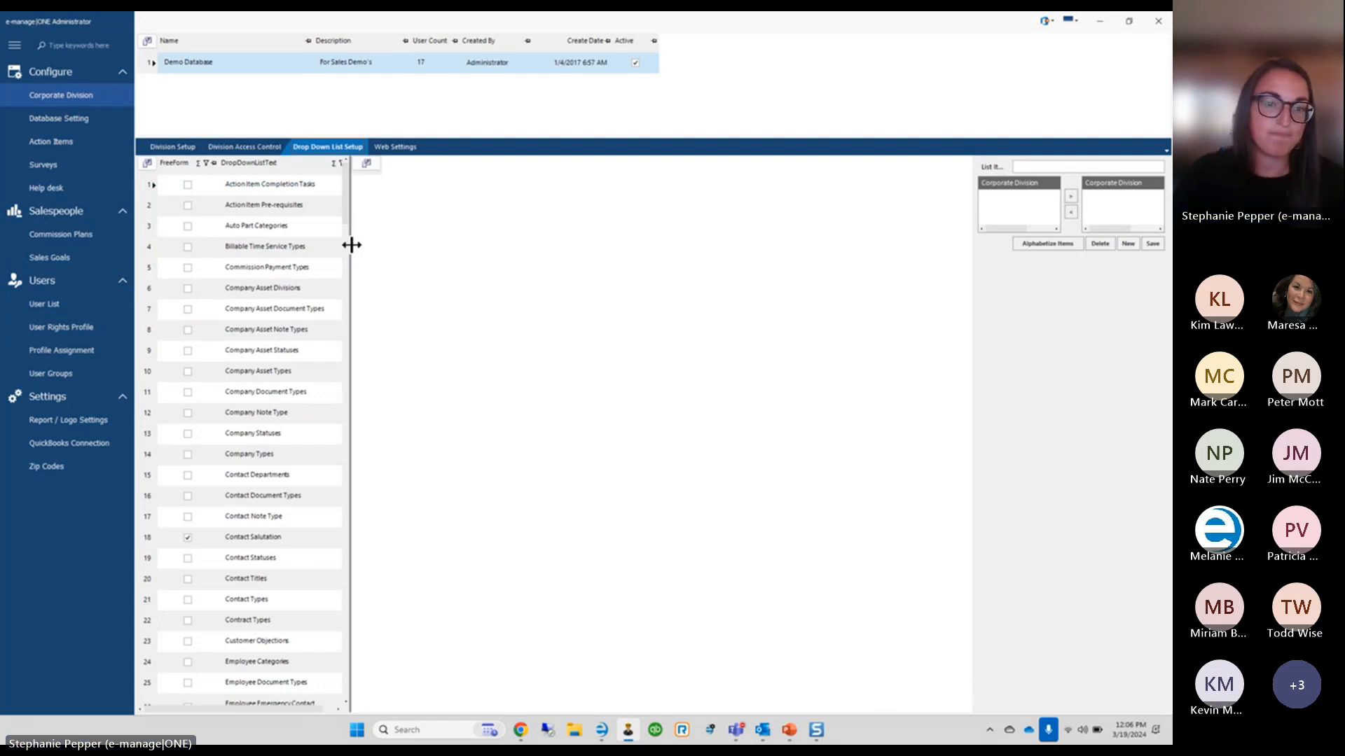
{"action": "left_click_drag", "start_coordinate": [351, 244], "coordinate": [370, 248]}
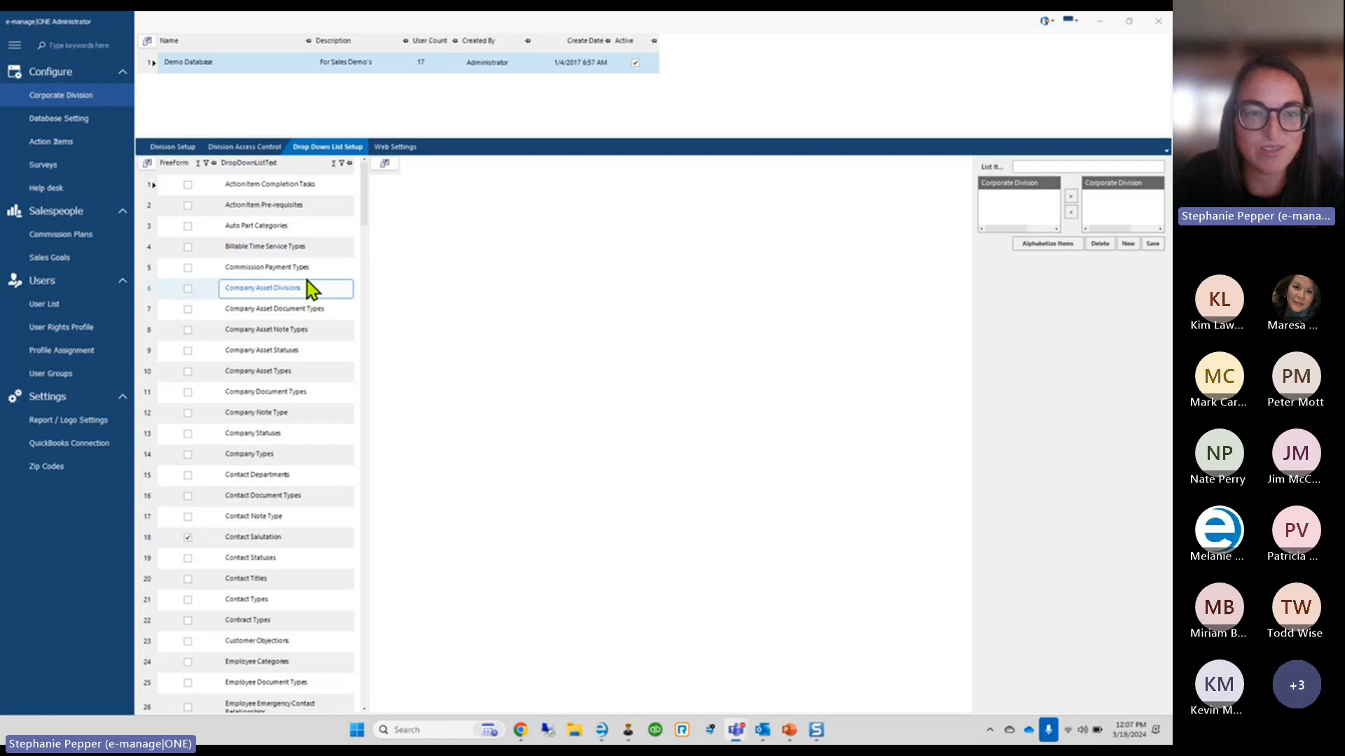
{"action": "left_click", "coordinate": [341, 163]}
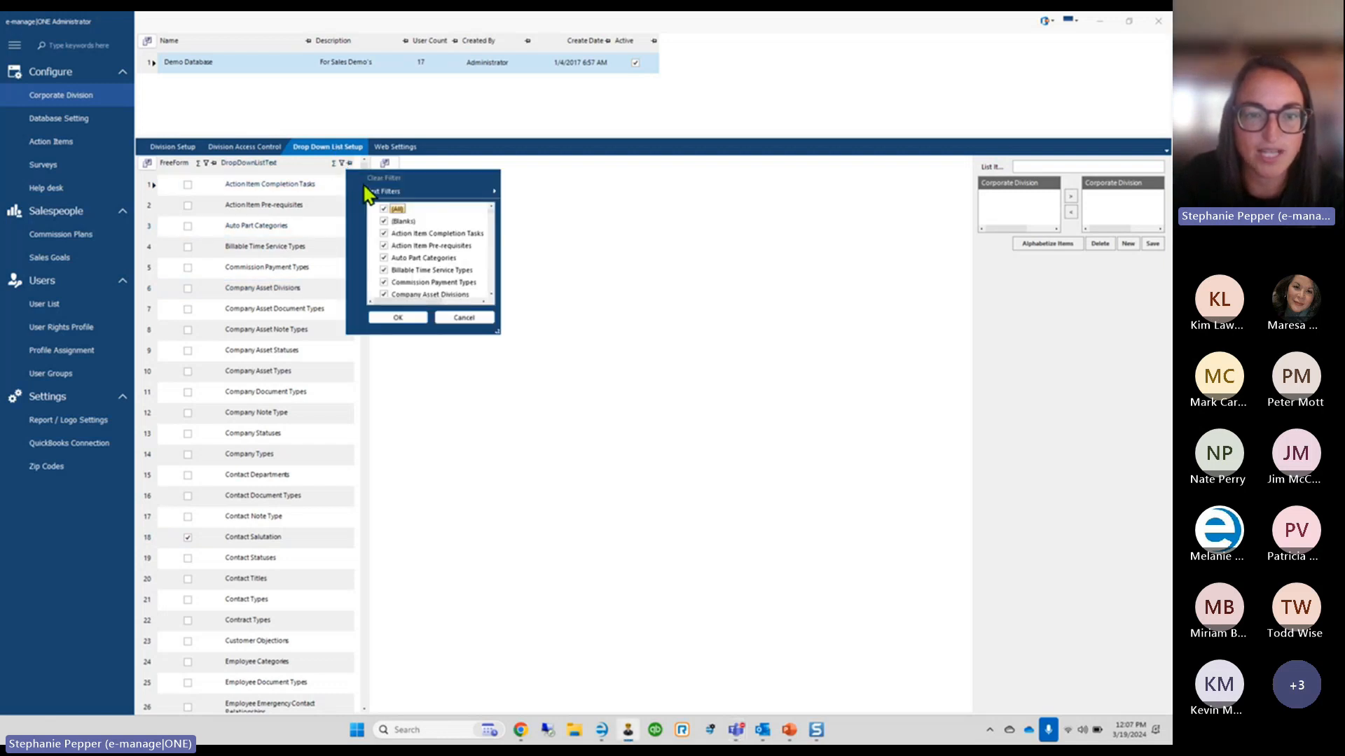
{"action": "mouse_move", "coordinate": [392, 192]}
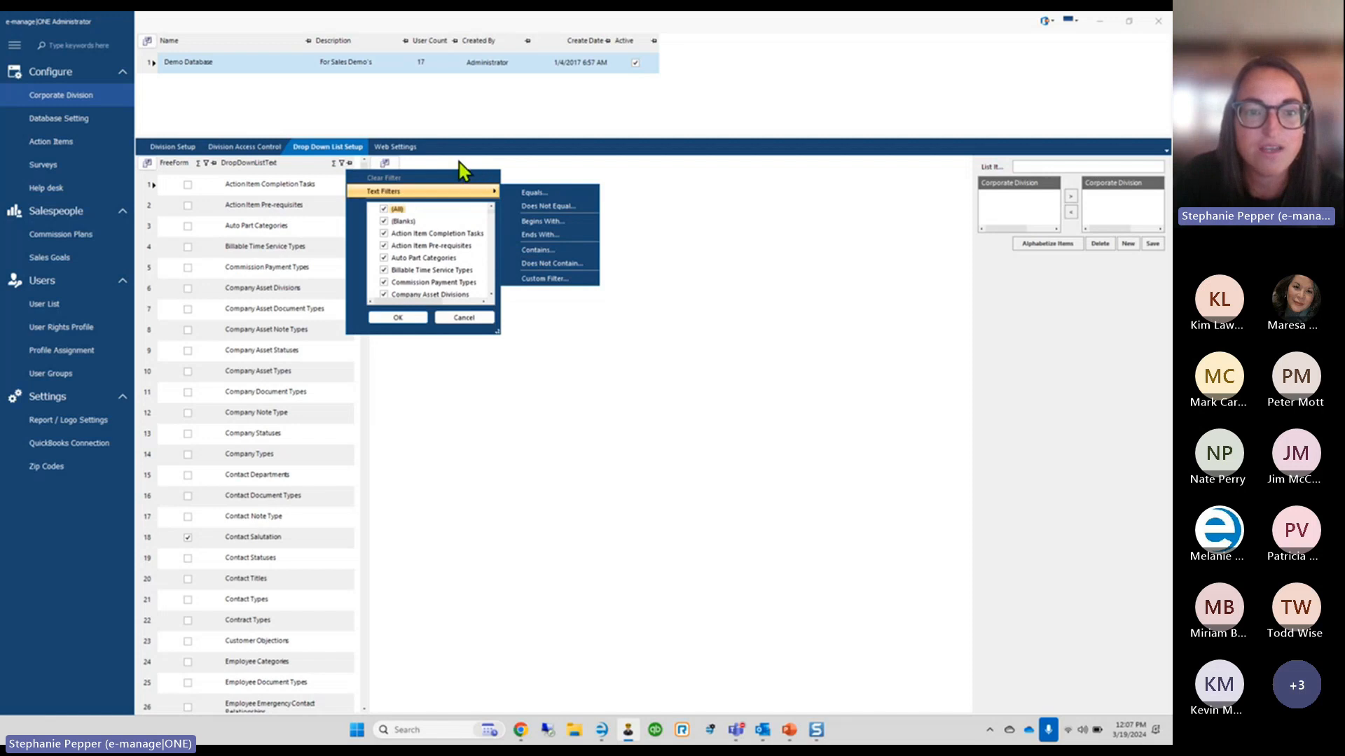
{"action": "left_click", "coordinate": [326, 234]}
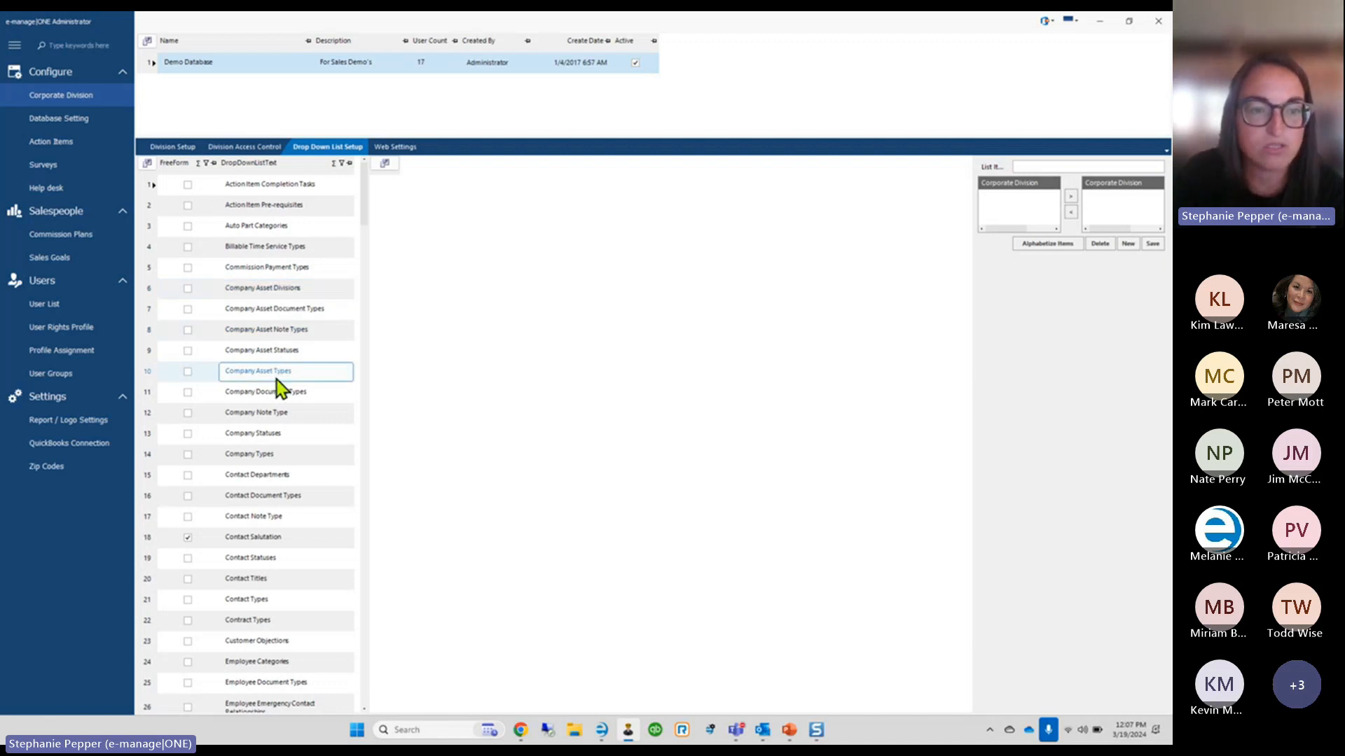
{"action": "left_click", "coordinate": [149, 292]}
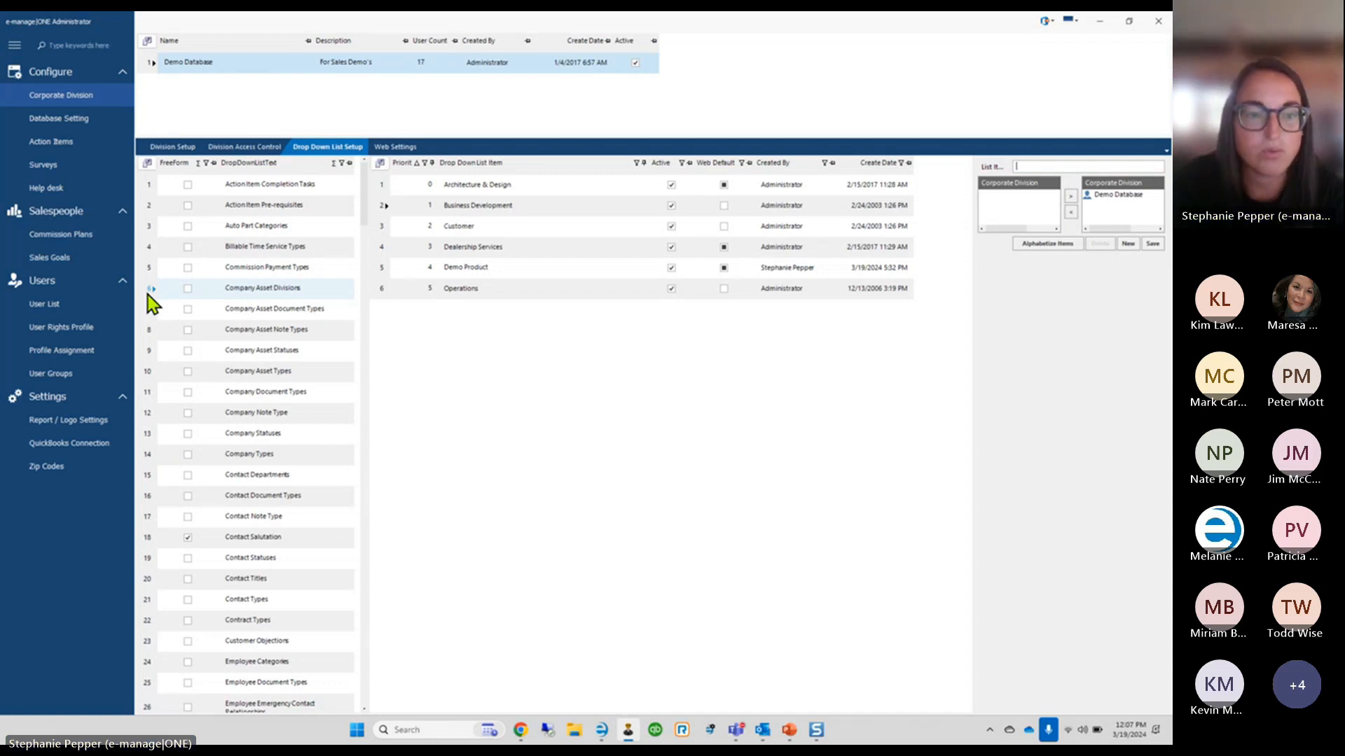
Review the Company Asset Document Types entries: Service and Warranty, Receipt, Picture, Insurance
{"action": "left_click", "coordinate": [149, 311]}
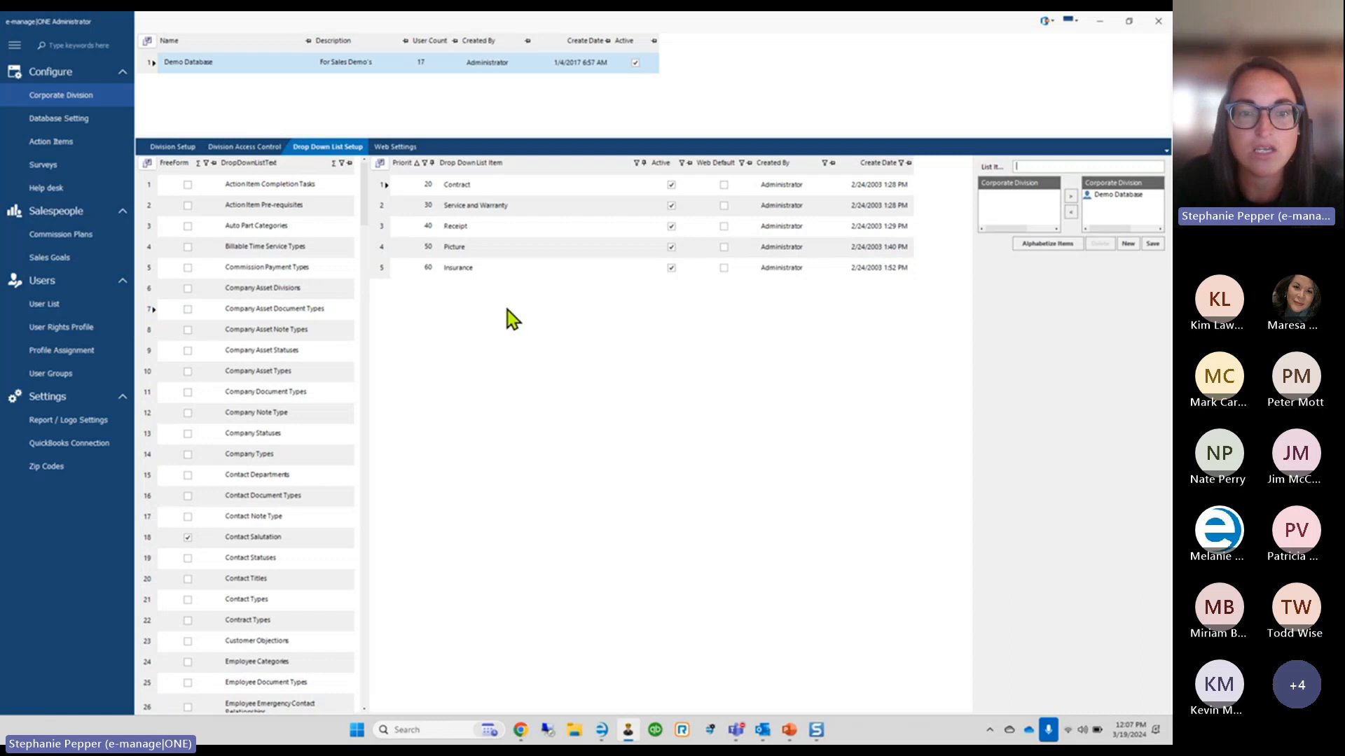
{"action": "left_click", "coordinate": [456, 229]}
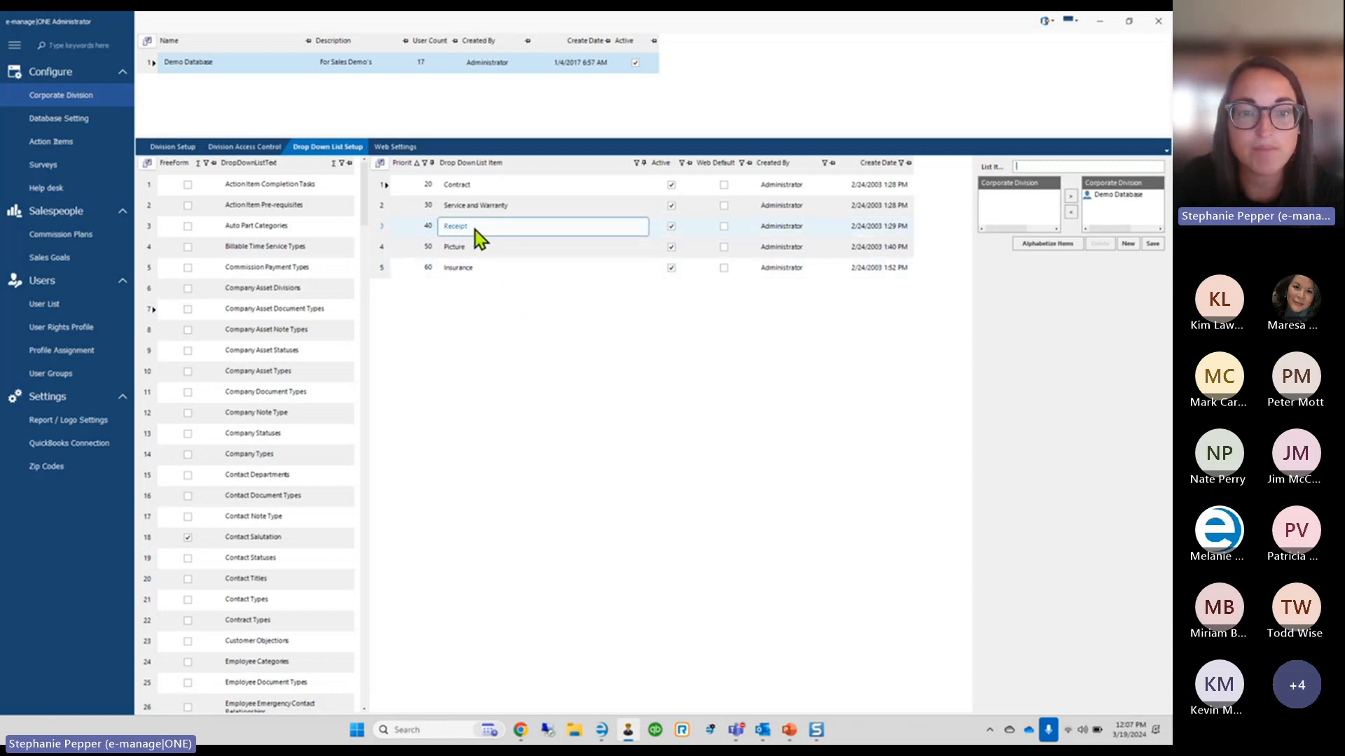
{"action": "left_click", "coordinate": [456, 207]}
{"action": "left_click", "coordinate": [474, 227]}
{"action": "left_click", "coordinate": [473, 249]}
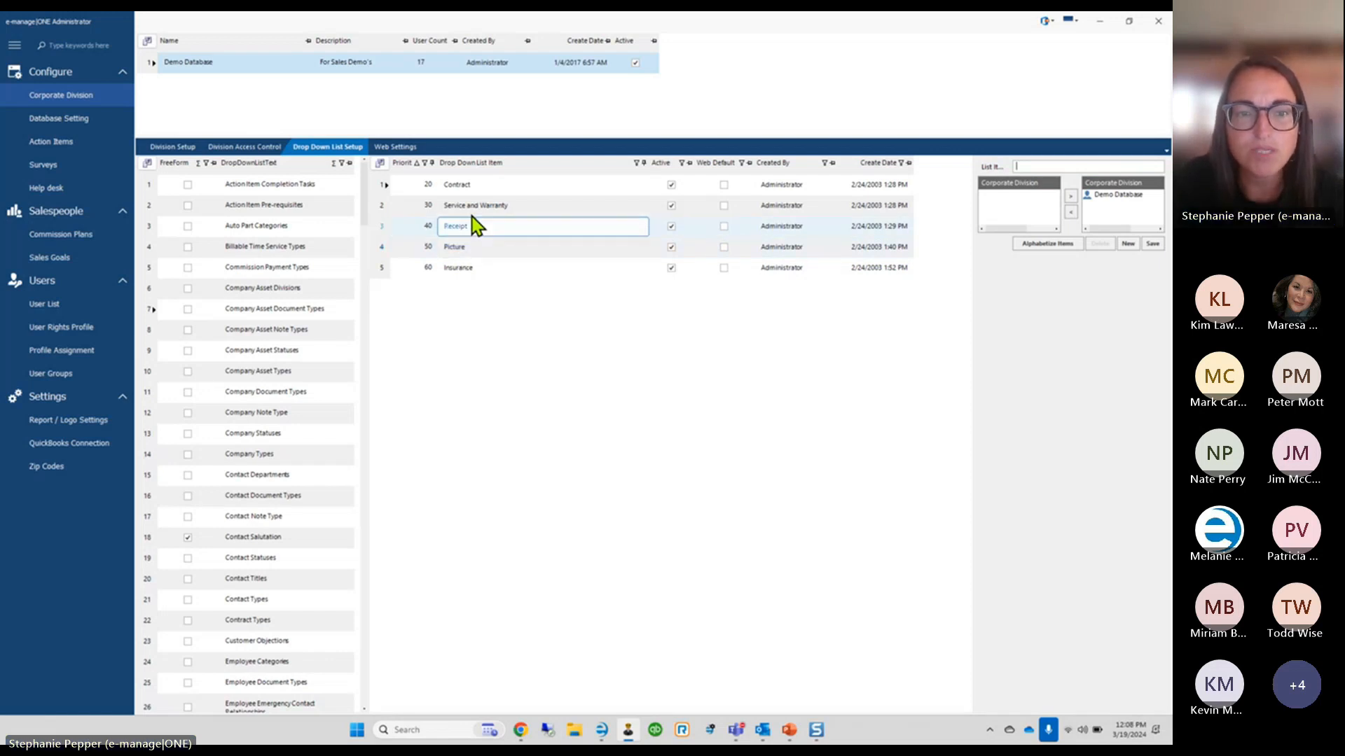
{"action": "left_click", "coordinate": [463, 266]}
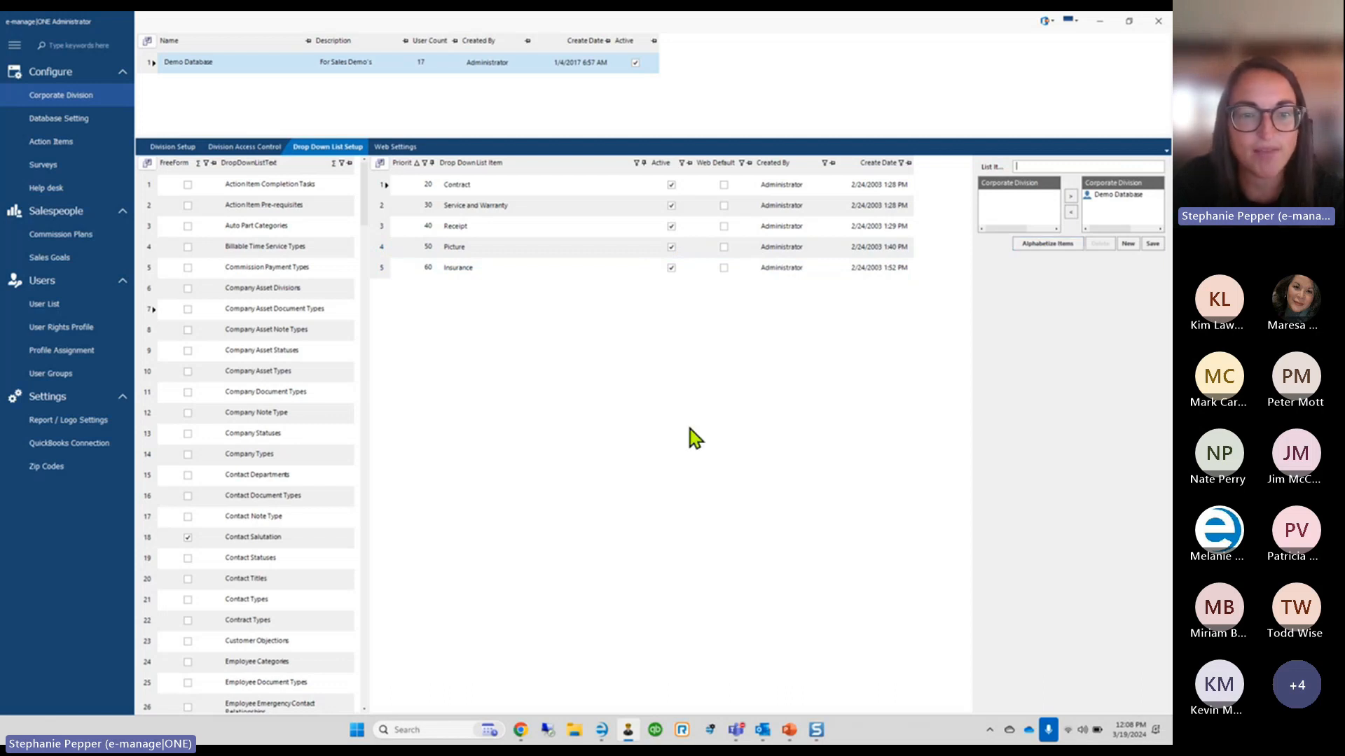
Check the Note Types, Statuses and Company Asset Types lists, then return to Asset Manager
{"action": "left_click", "coordinate": [145, 334]}
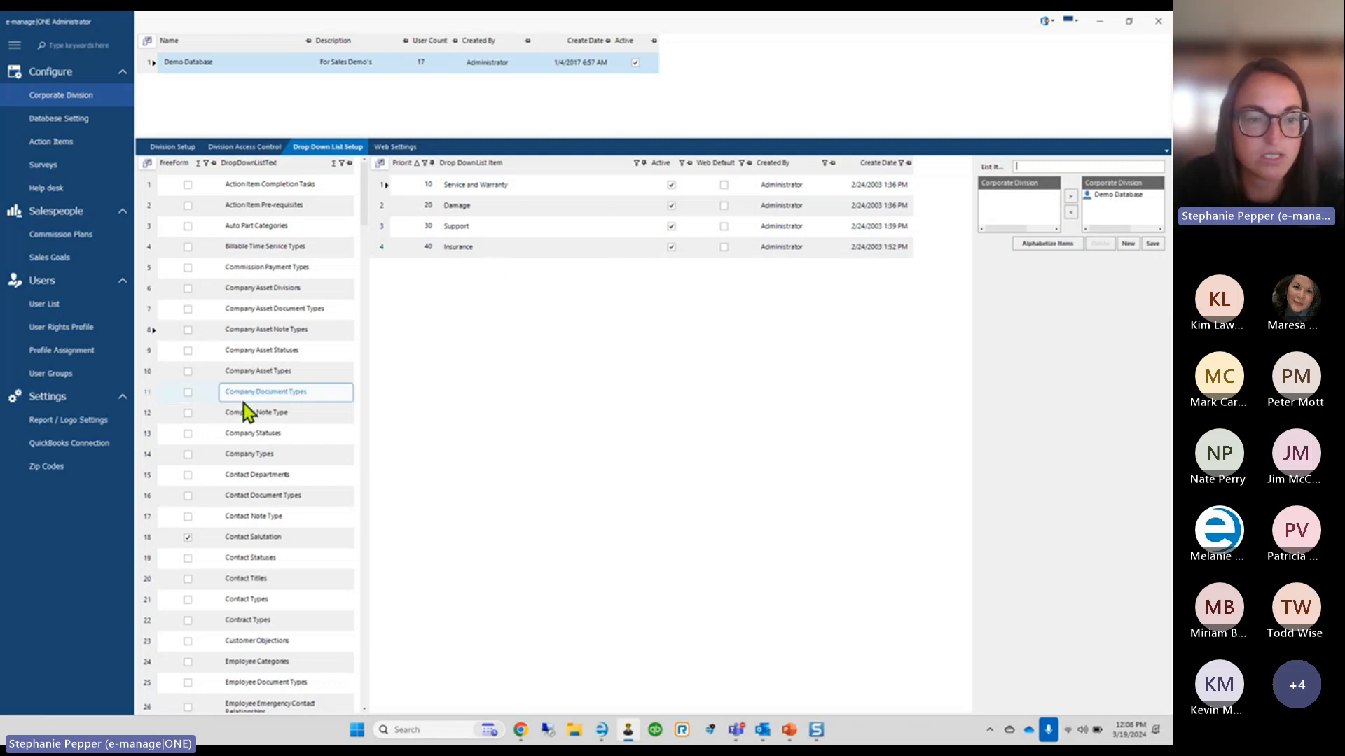
{"action": "left_click", "coordinate": [150, 353]}
{"action": "left_click", "coordinate": [516, 308]}
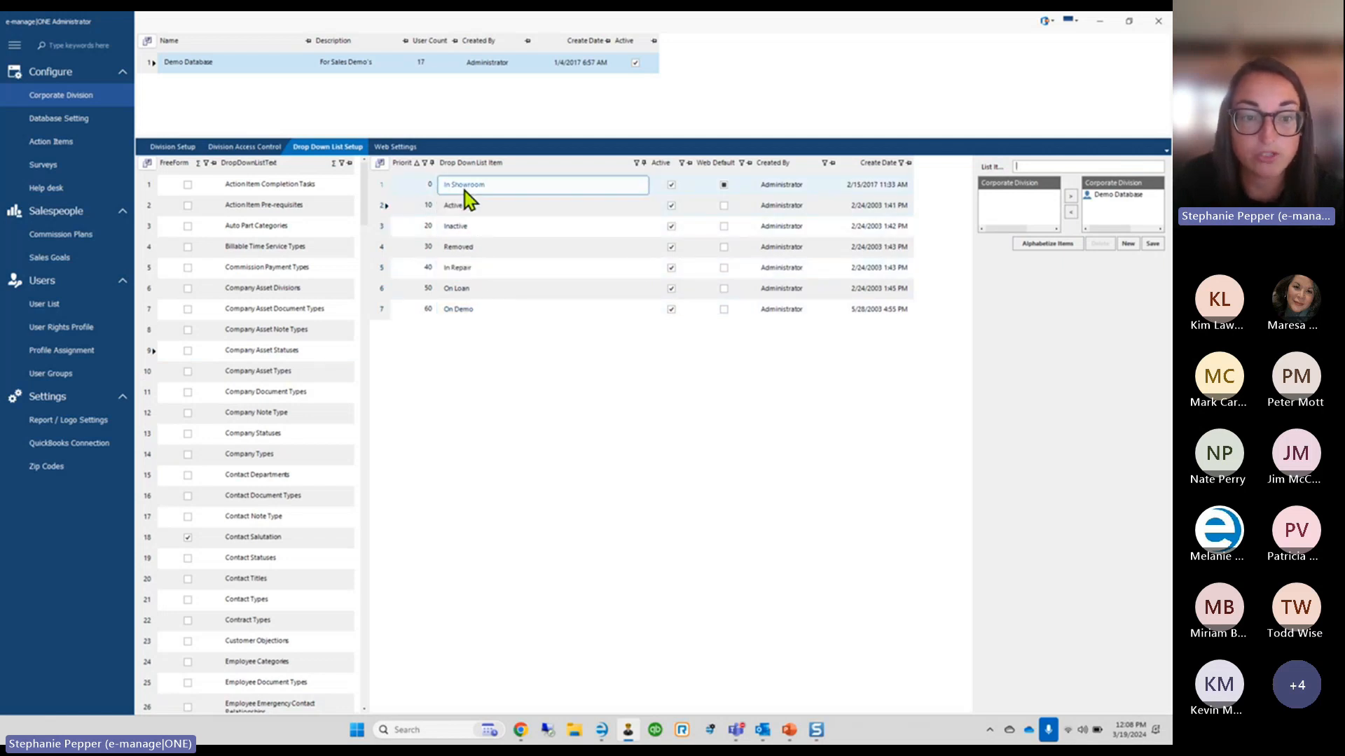
{"action": "left_click", "coordinate": [144, 377]}
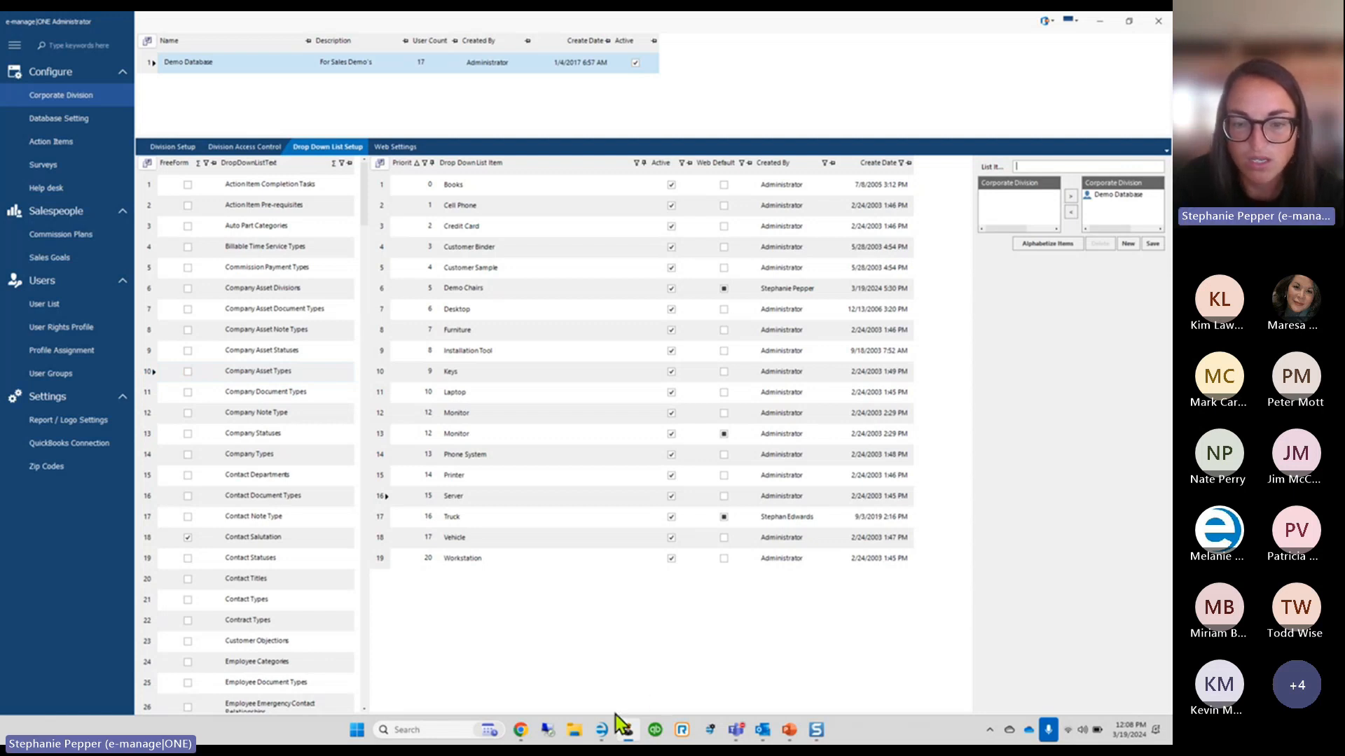
{"action": "left_click", "coordinate": [604, 732]}
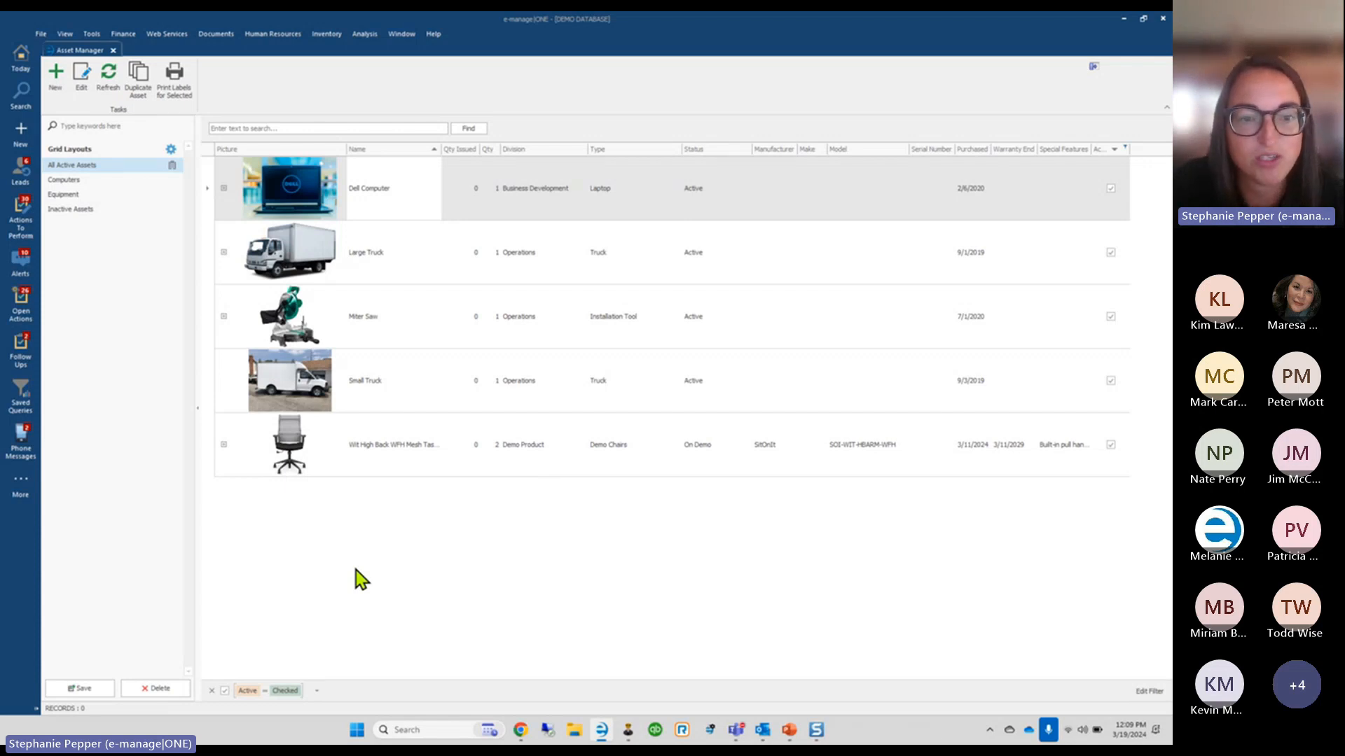
{"action": "left_click", "coordinate": [324, 35]}
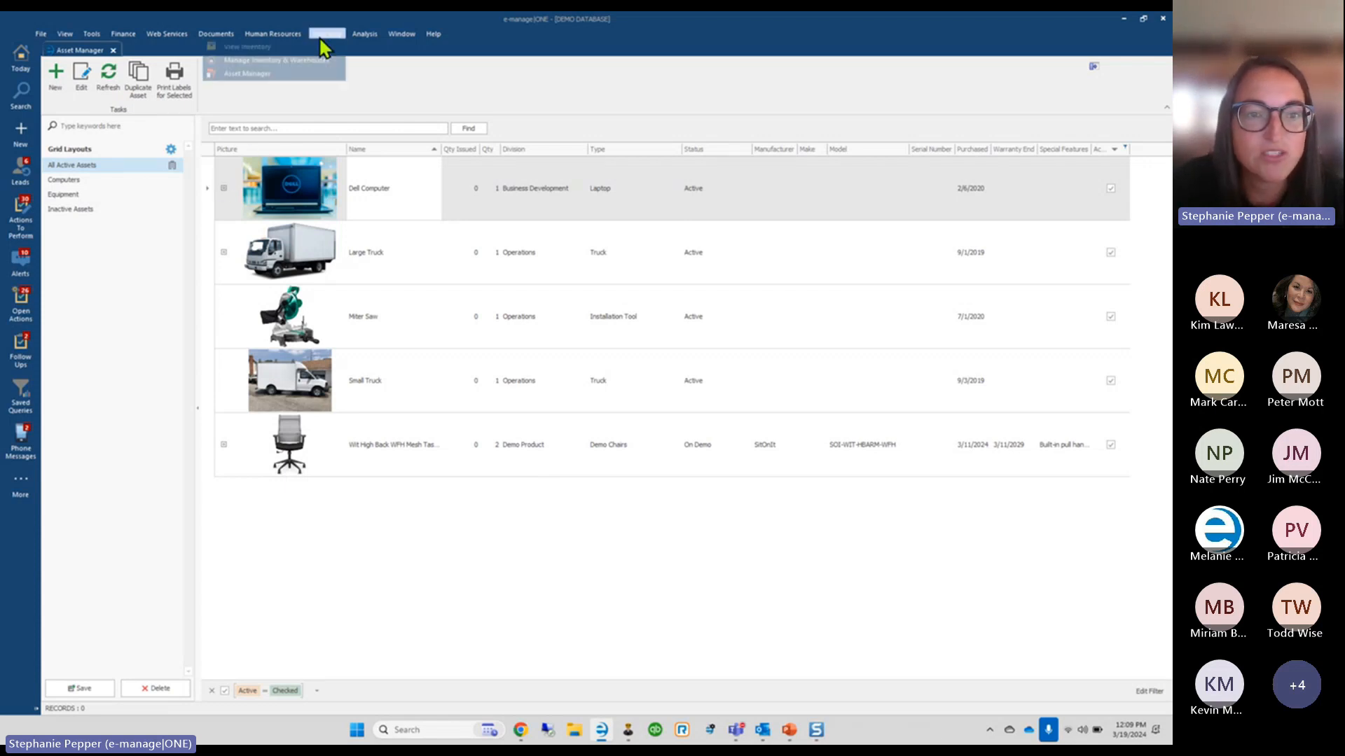
{"action": "left_click", "coordinate": [263, 99]}
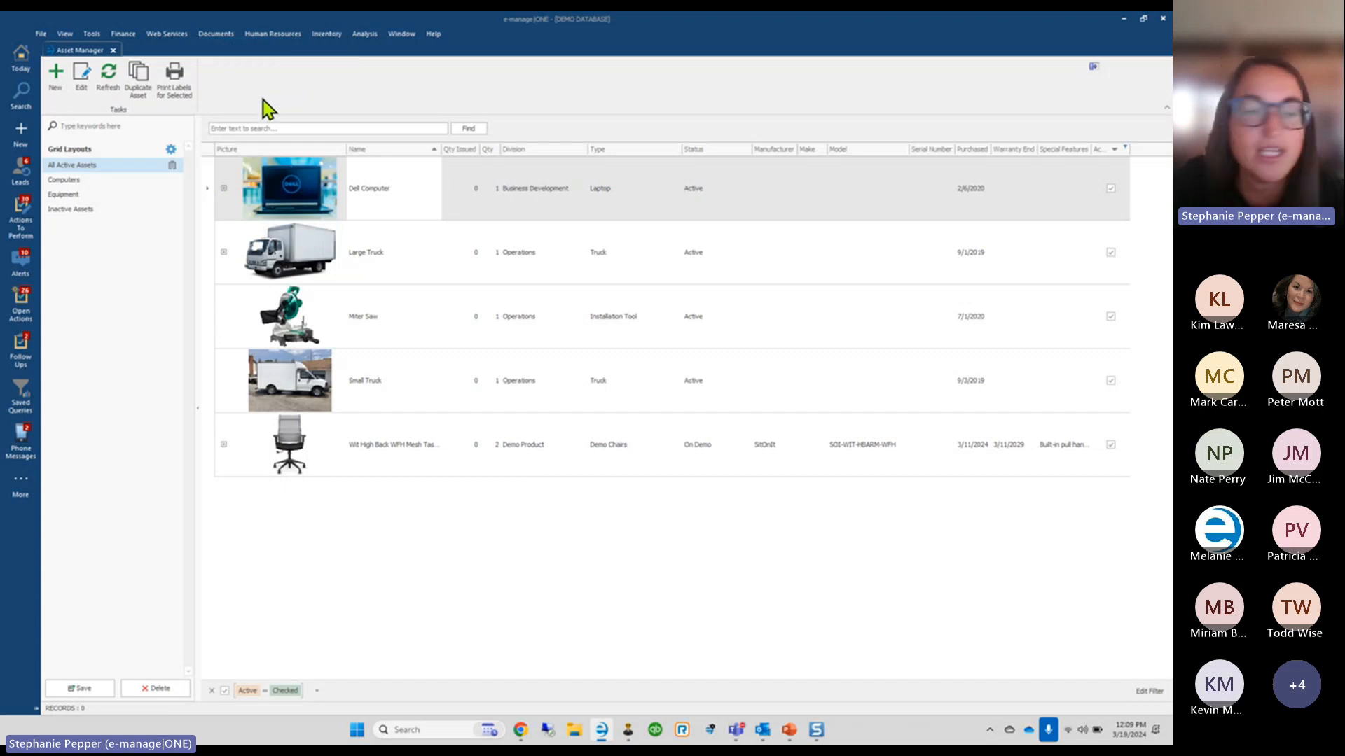
Create a new asset named Task Chair and fill in its Qty field
{"action": "left_click", "coordinate": [53, 94]}
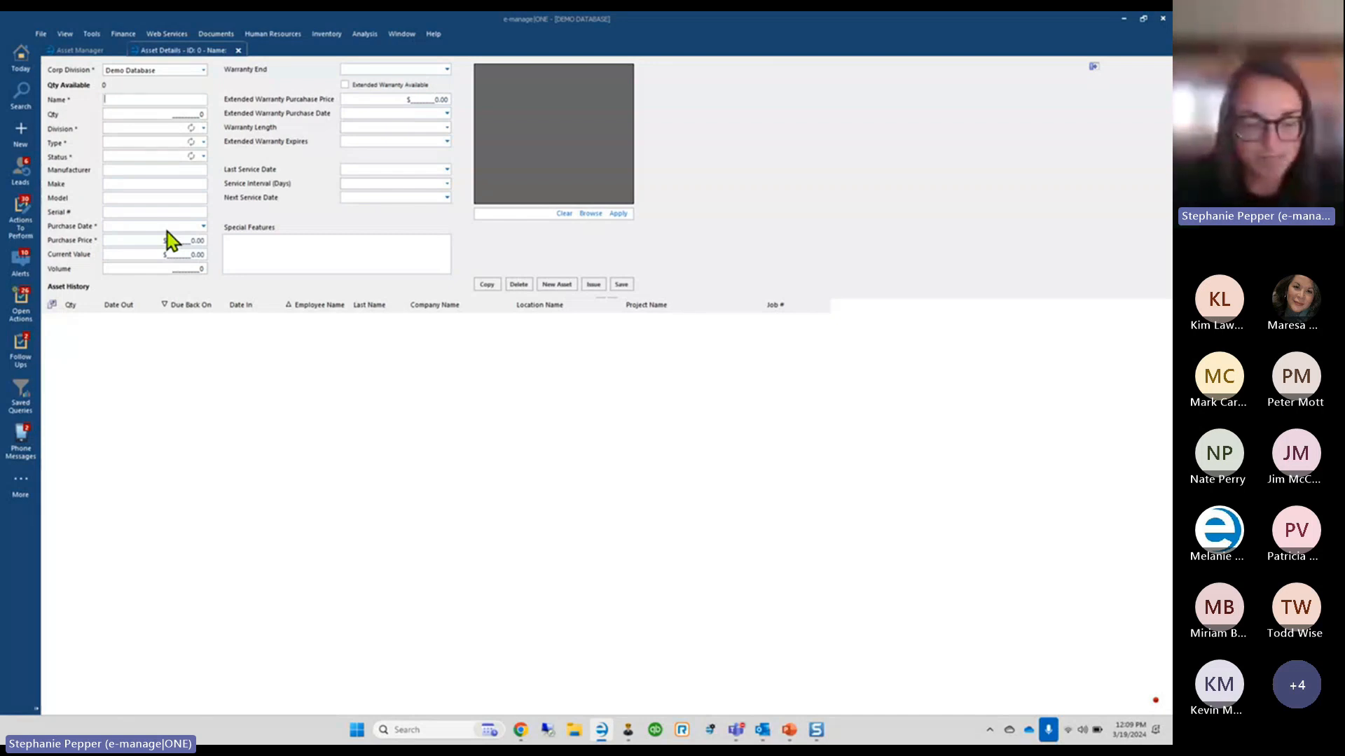
{"action": "type", "text": "Task Ch"}
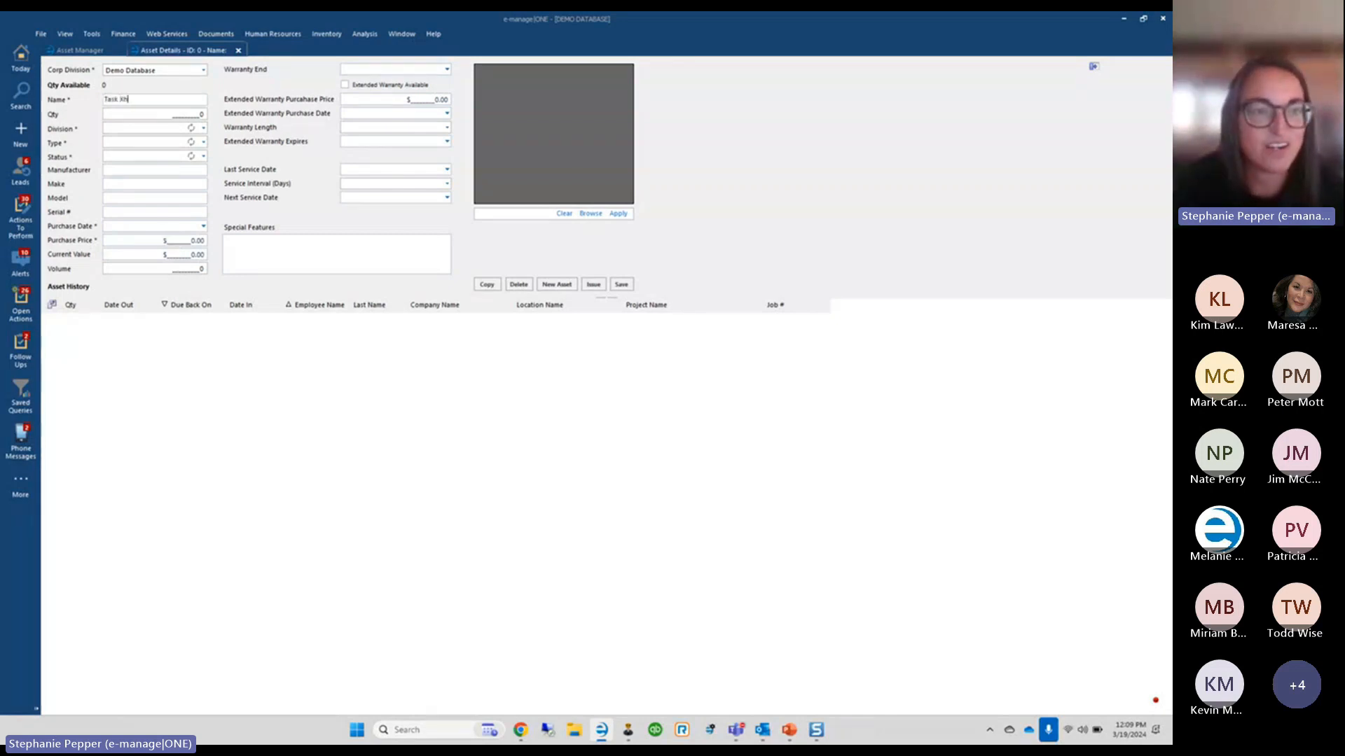
{"action": "type", "text": "air"}
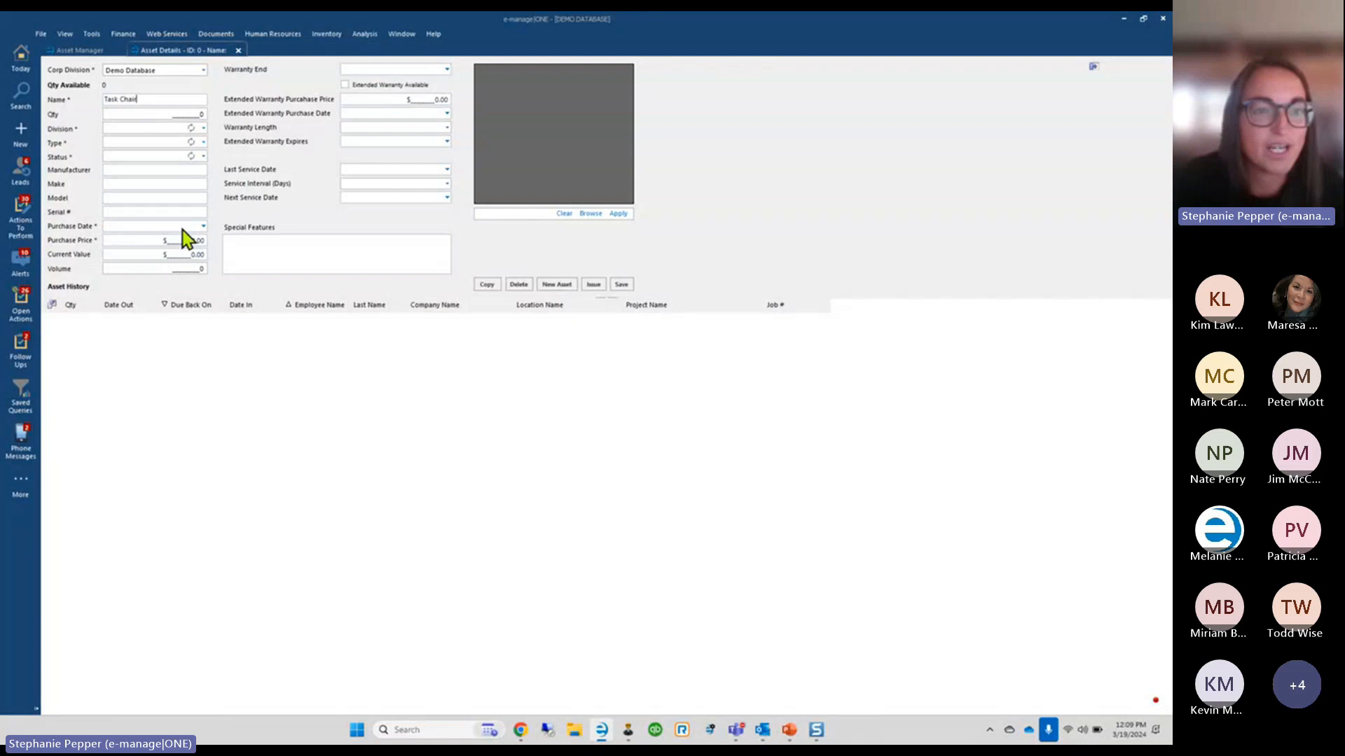
{"action": "left_click", "coordinate": [196, 114]}
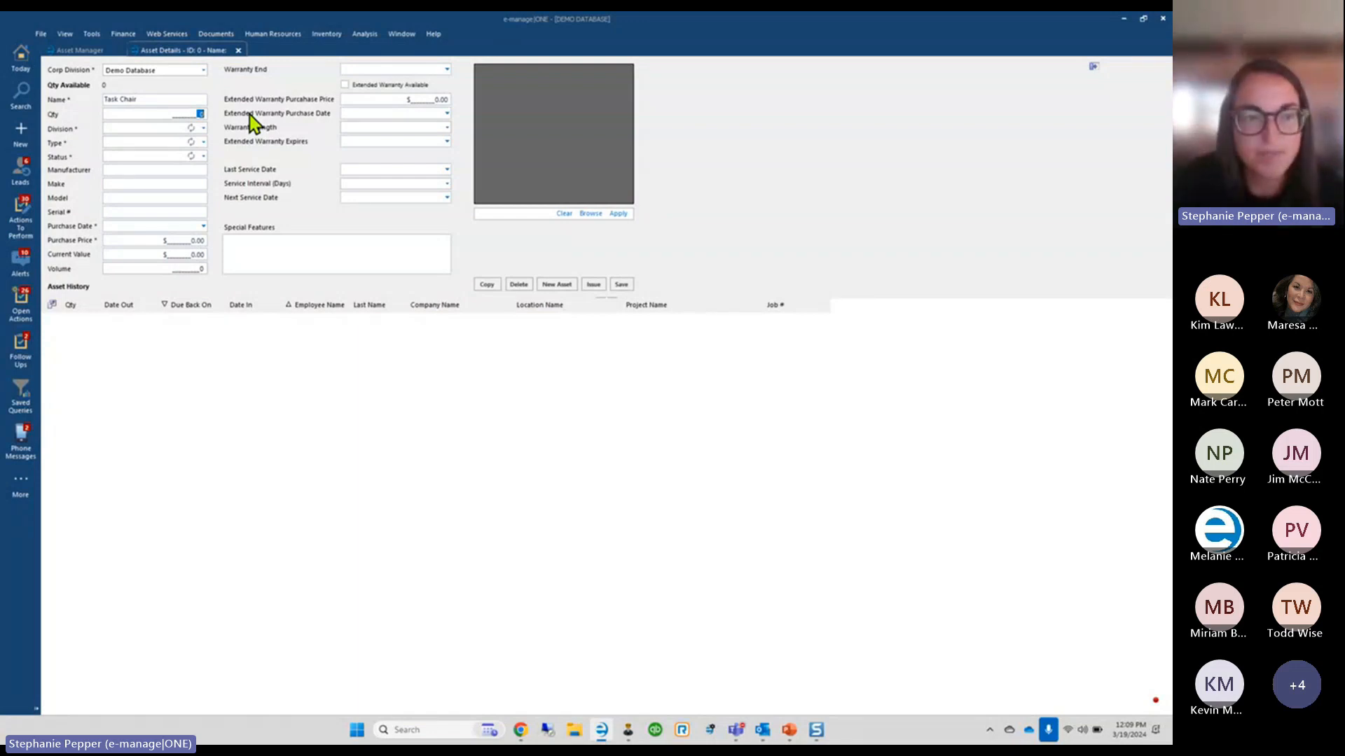
{"action": "type", "text": "2"}
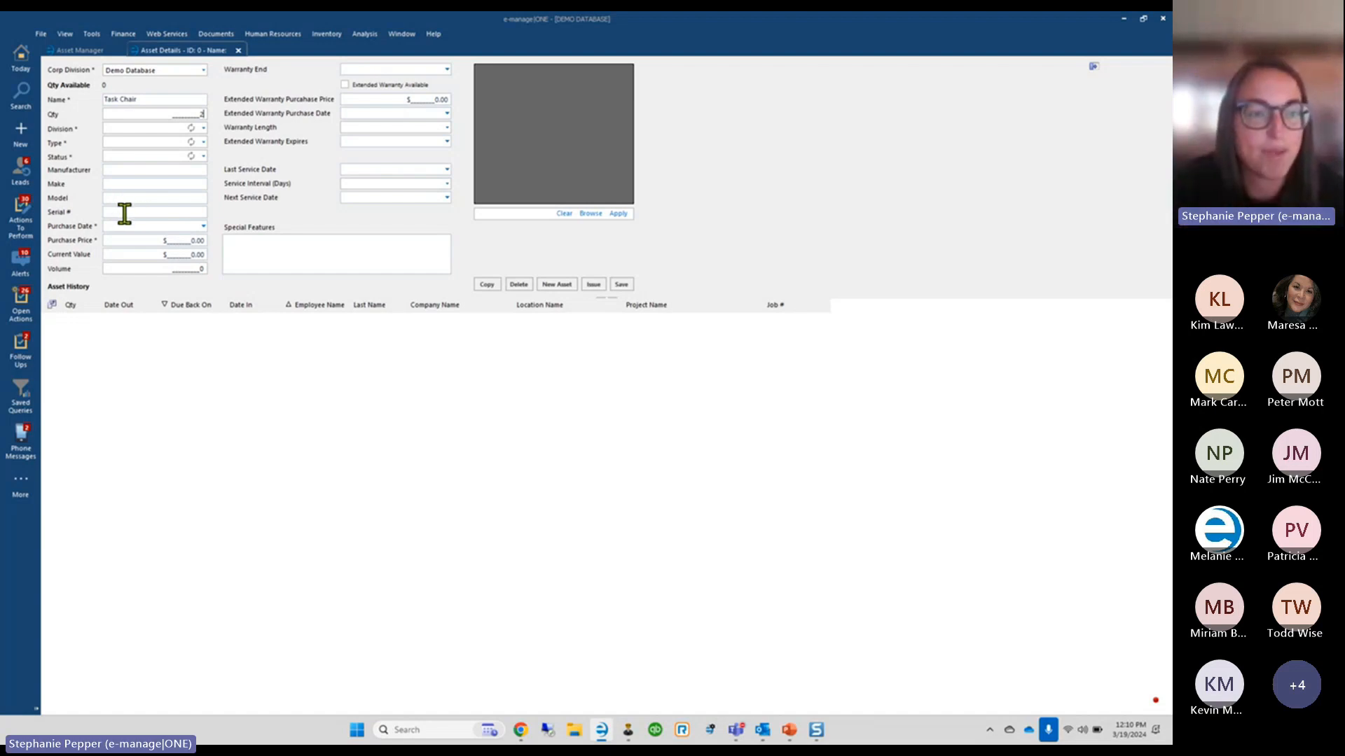
{"action": "left_click", "coordinate": [203, 129]}
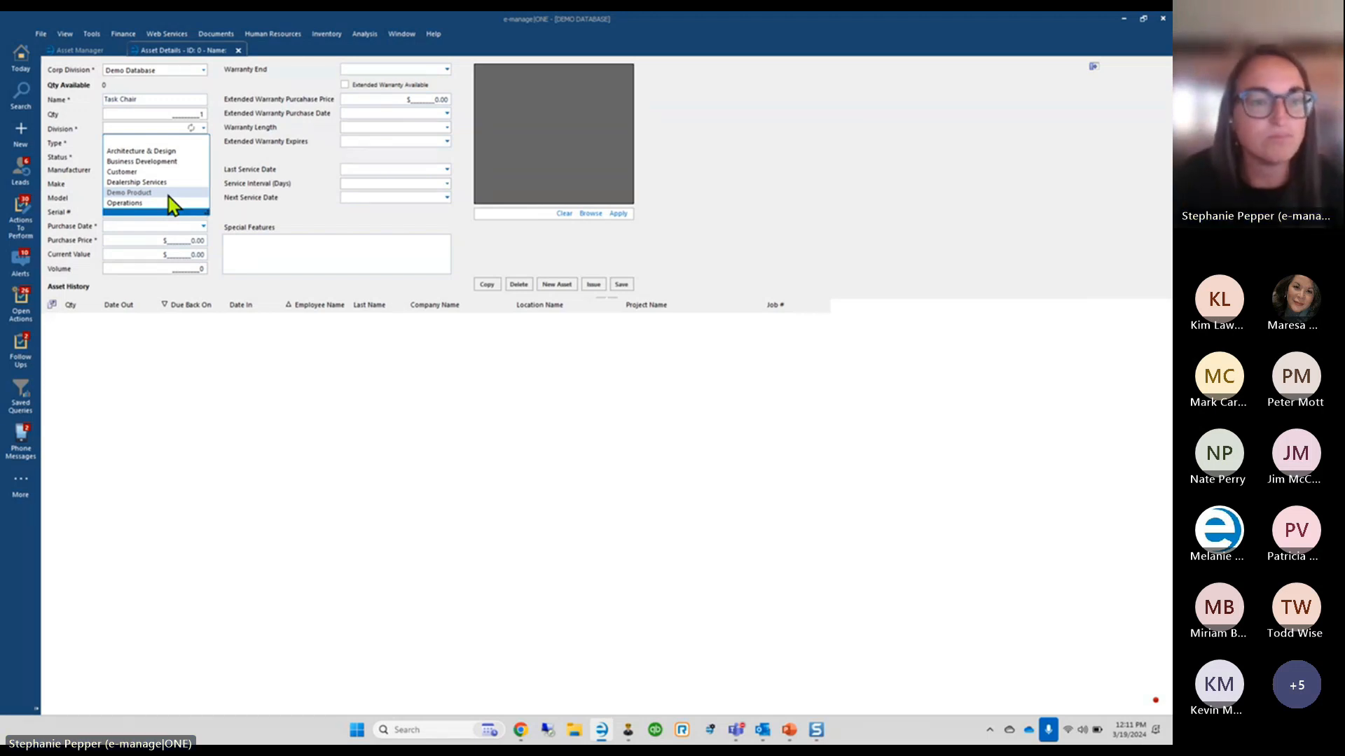
Choose Demo Product division, Demo Chairs type and In Showroom status for Task Chair
{"action": "left_click", "coordinate": [161, 193]}
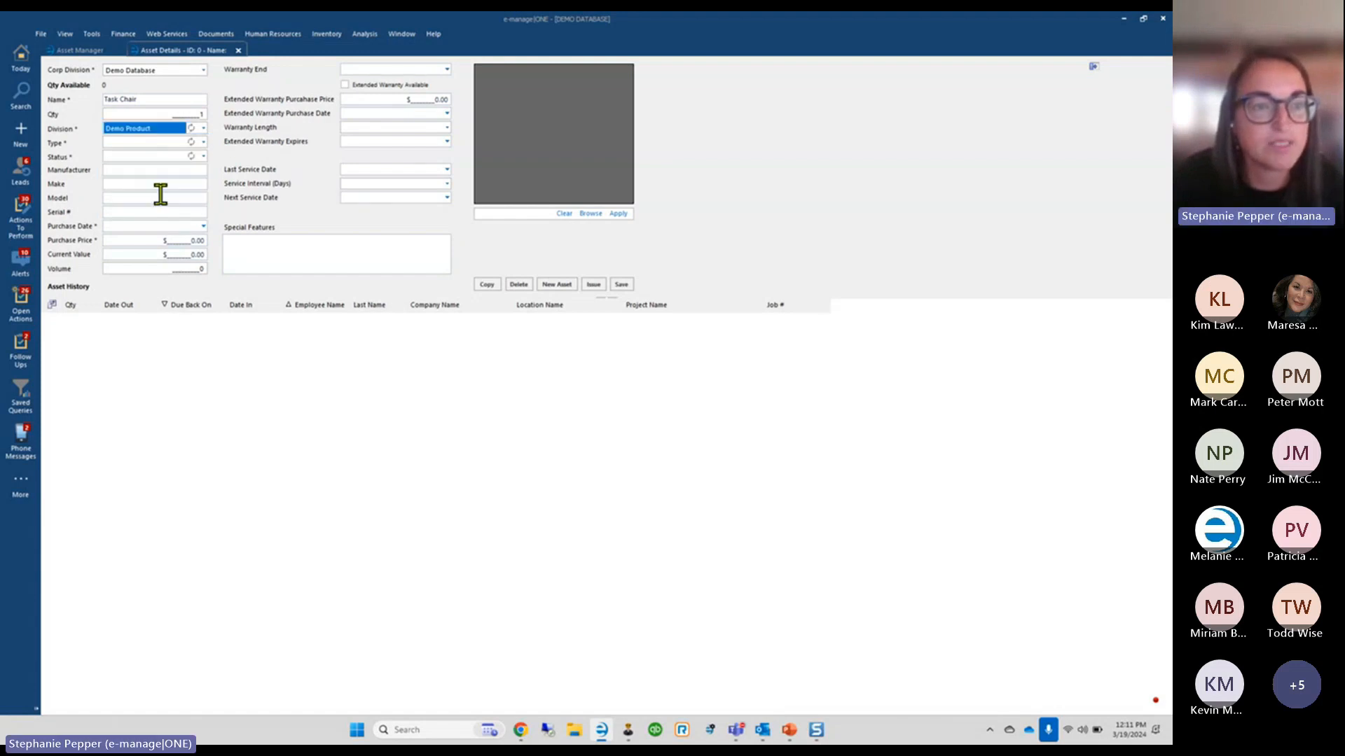
{"action": "left_click", "coordinate": [204, 143]}
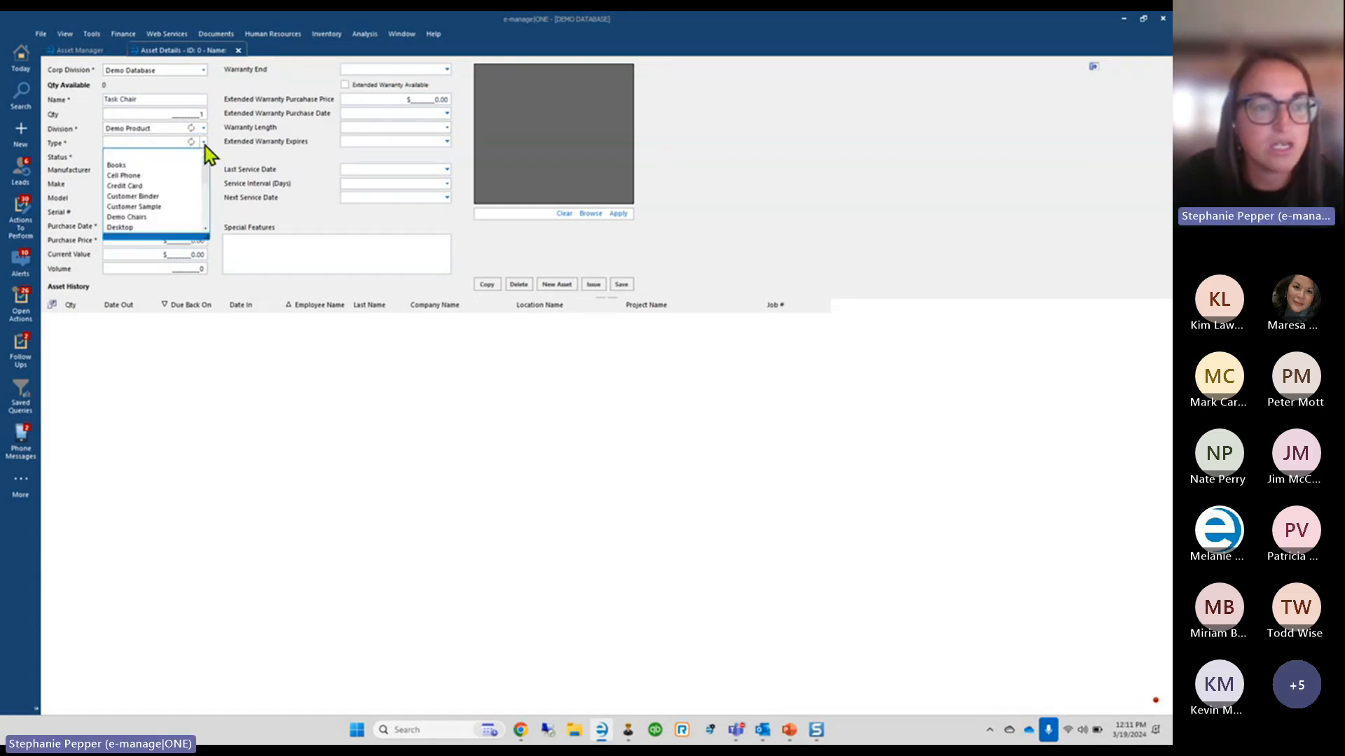
{"action": "mouse_move", "coordinate": [205, 171]}
{"action": "left_mouse_down"}
{"action": "mouse_move", "coordinate": [215, 228]}
{"action": "mouse_move", "coordinate": [208, 158]}
{"action": "mouse_move", "coordinate": [204, 213]}
{"action": "mouse_move", "coordinate": [205, 184]}
{"action": "left_mouse_up"}
{"action": "left_click", "coordinate": [156, 186]}
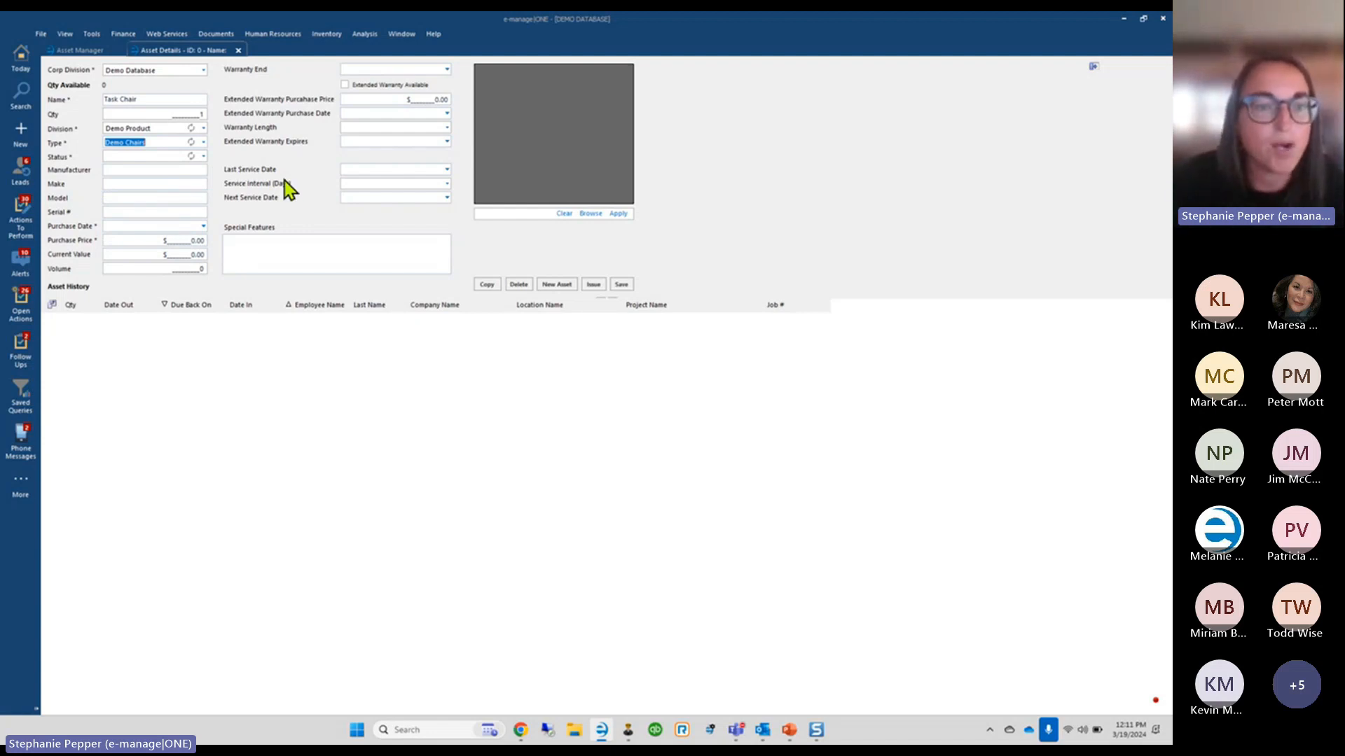
{"action": "left_click", "coordinate": [204, 159]}
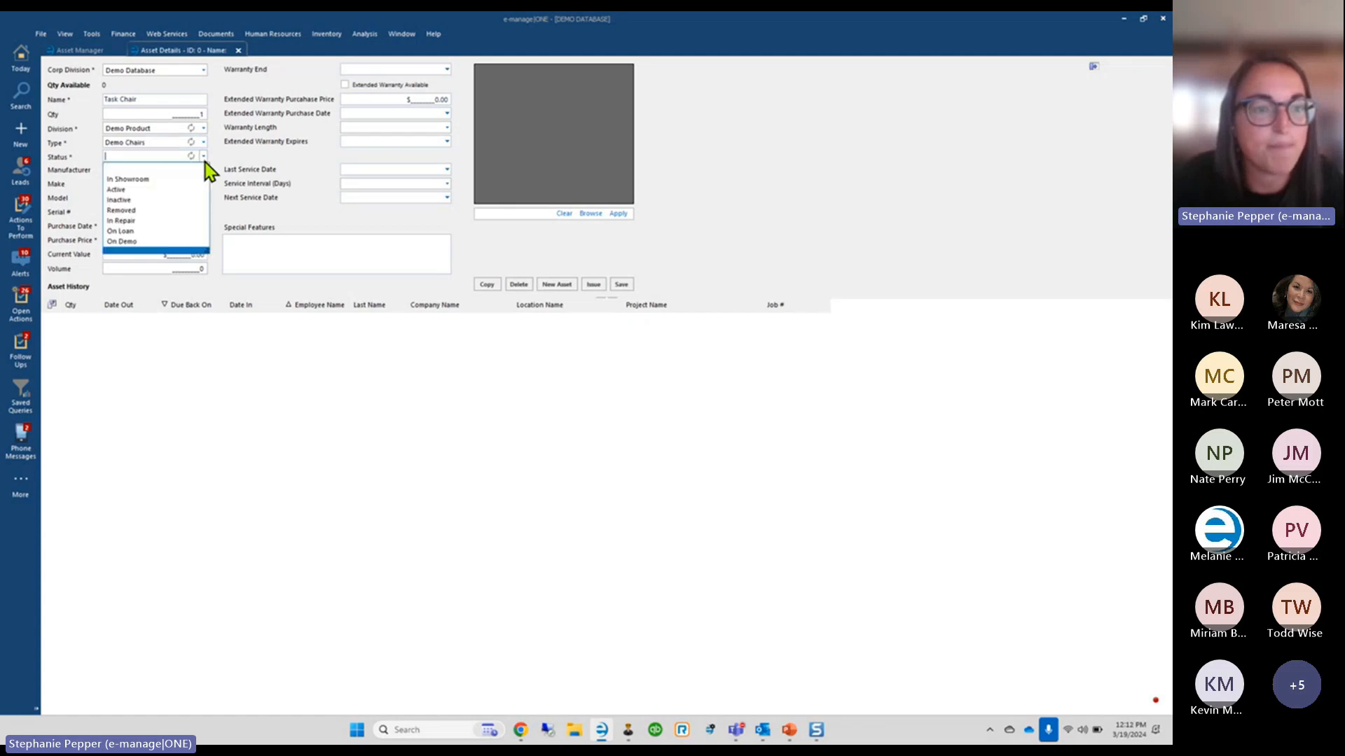
{"action": "left_click", "coordinate": [161, 180]}
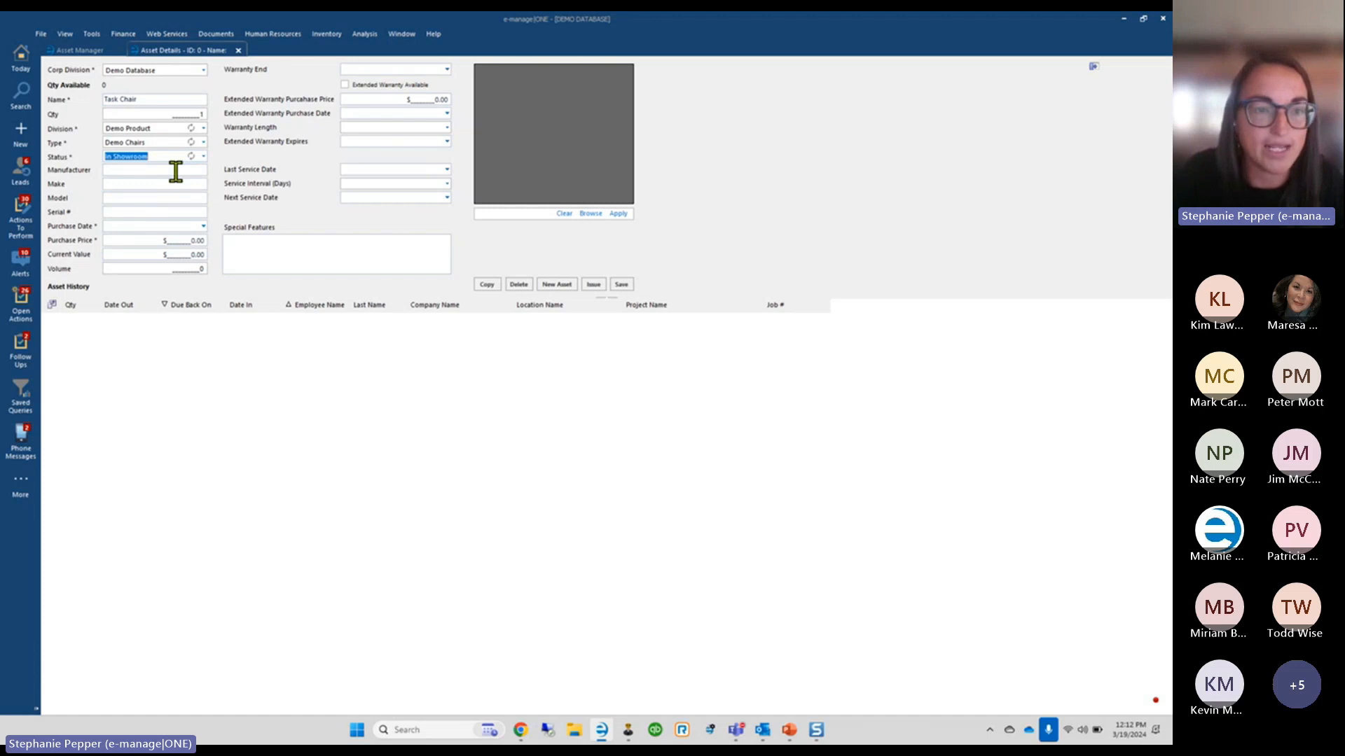
{"action": "left_click", "coordinate": [178, 171]}
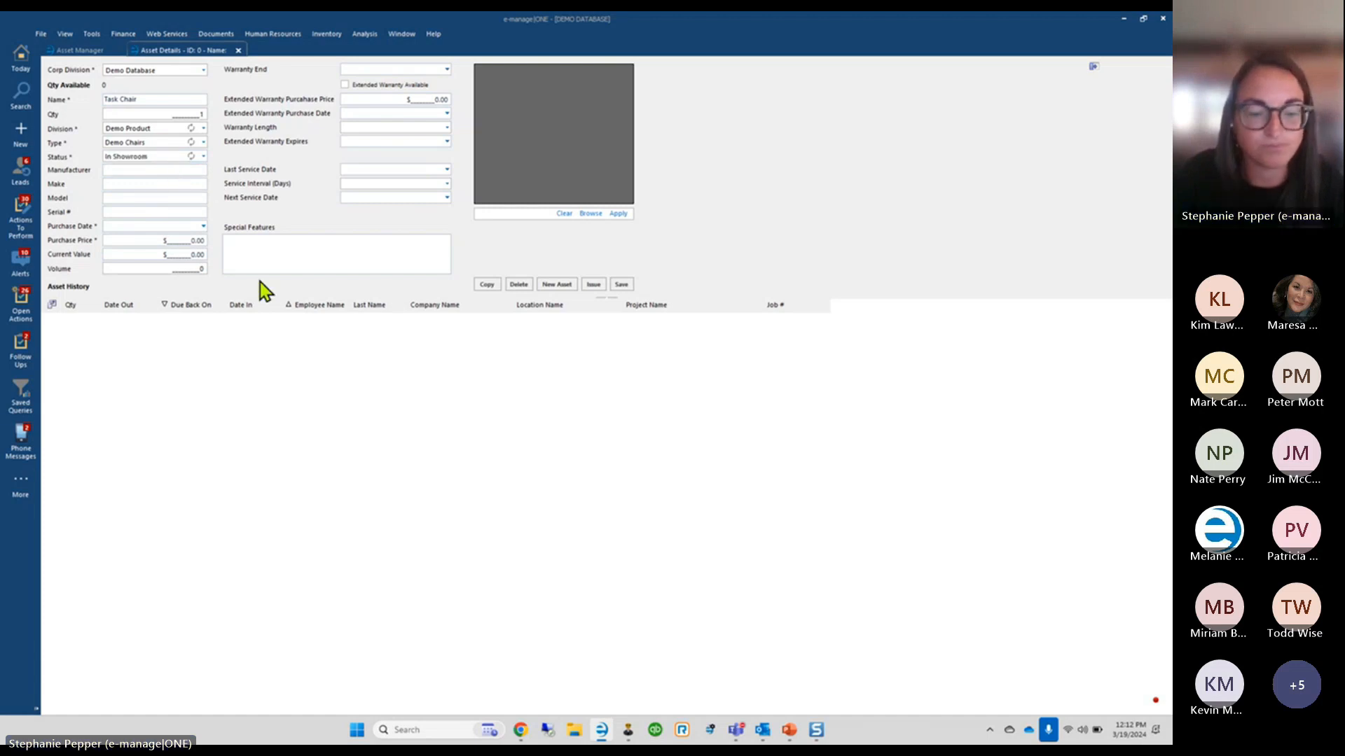
{"action": "type", "text": "Global"}
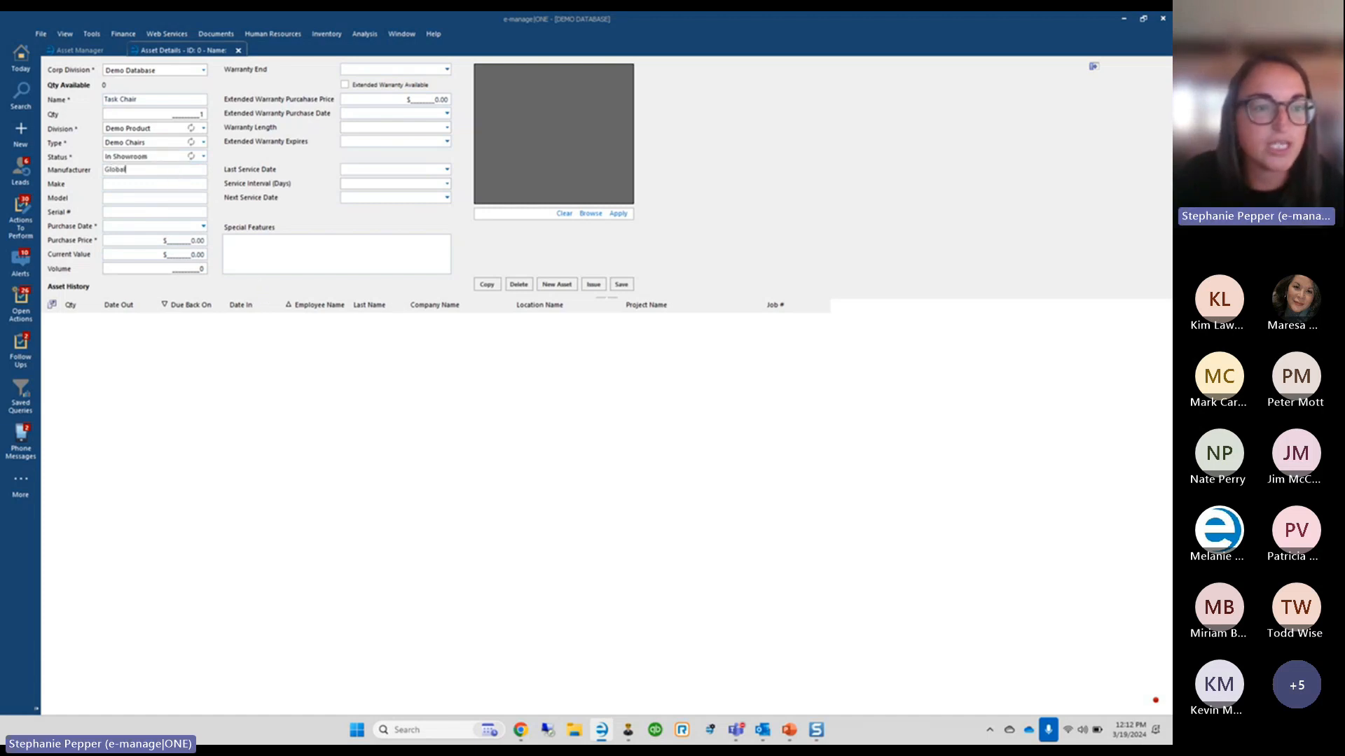
{"action": "left_click", "coordinate": [138, 185]}
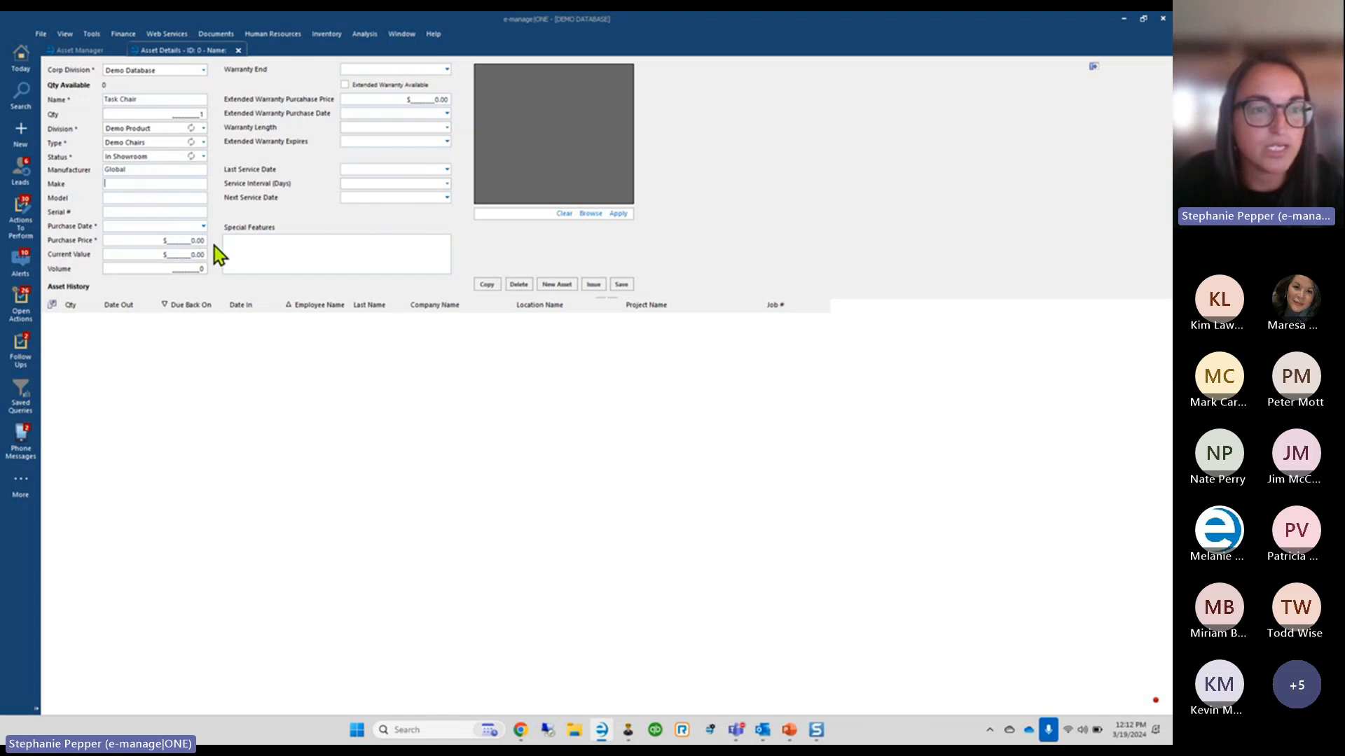
{"action": "left_click", "coordinate": [131, 198]}
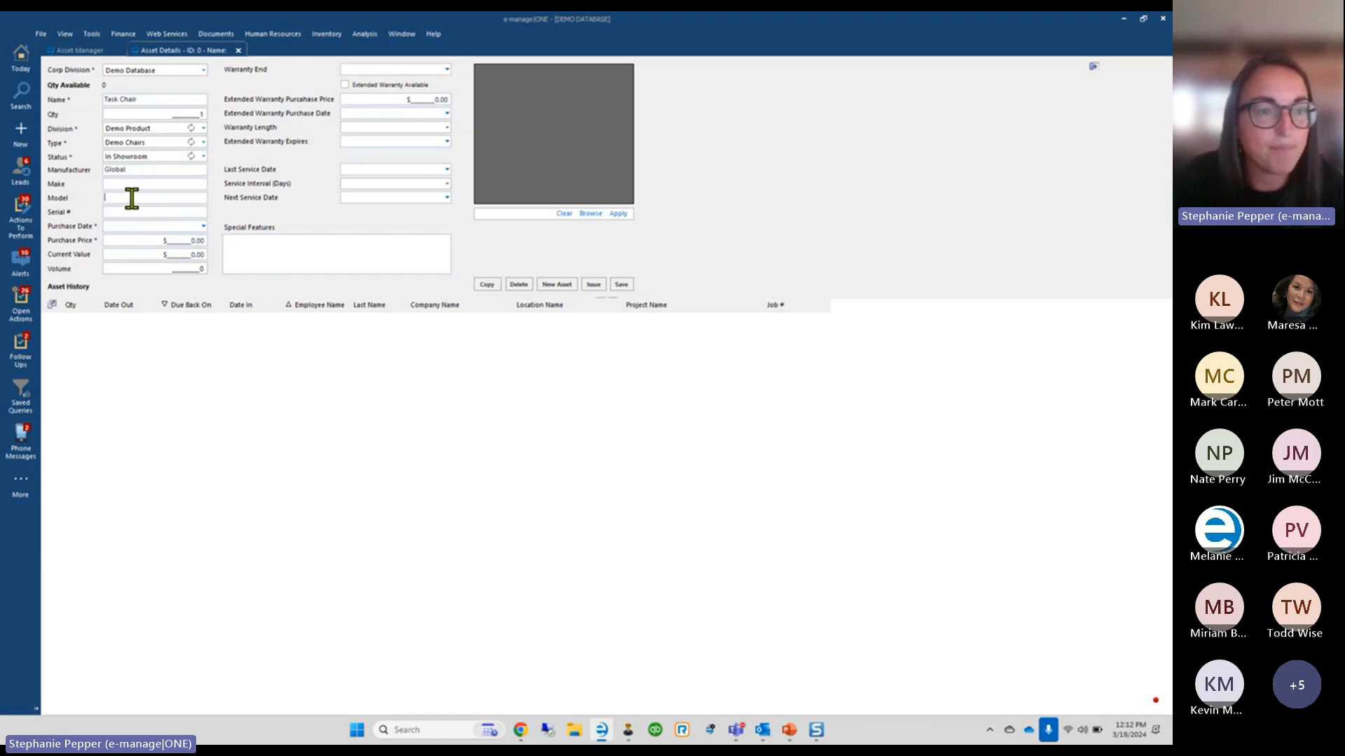
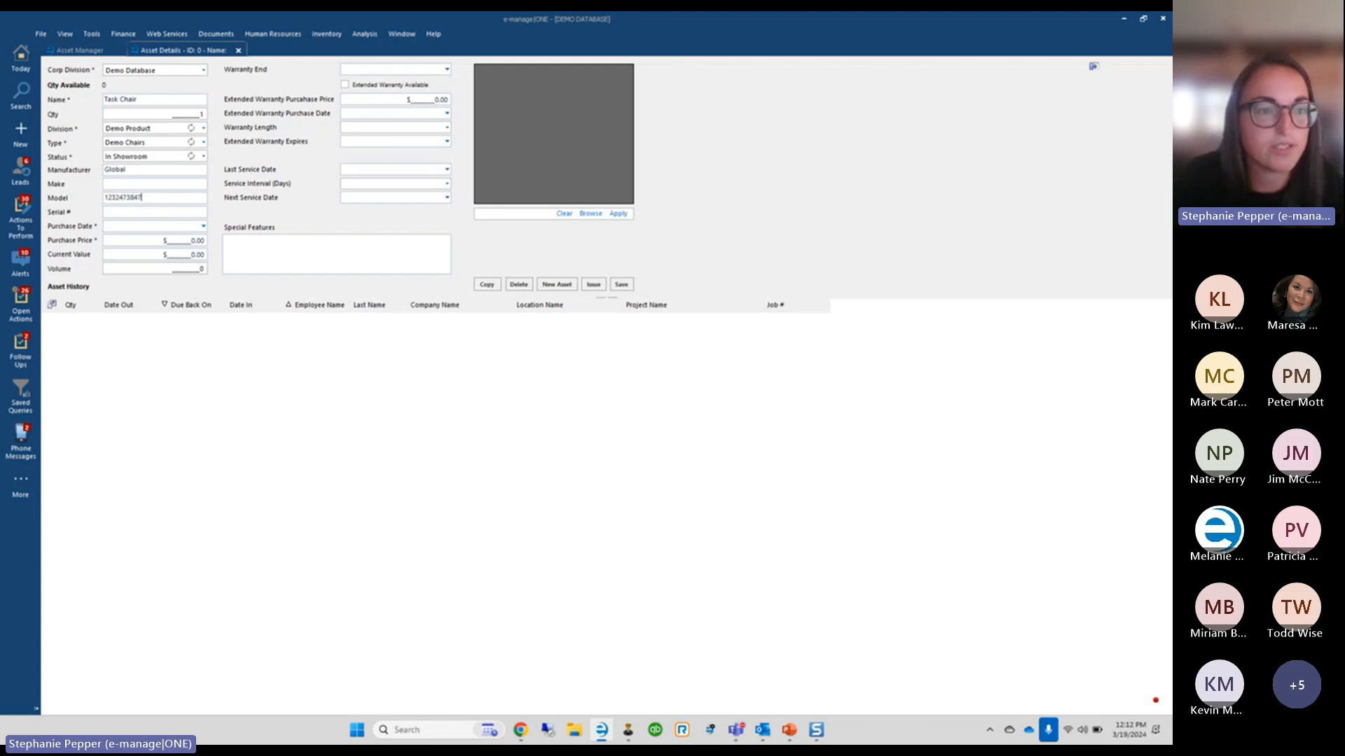
Set purchase date 03/04/2024, purchase price 400 and current value 550
{"action": "left_click", "coordinate": [204, 229]}
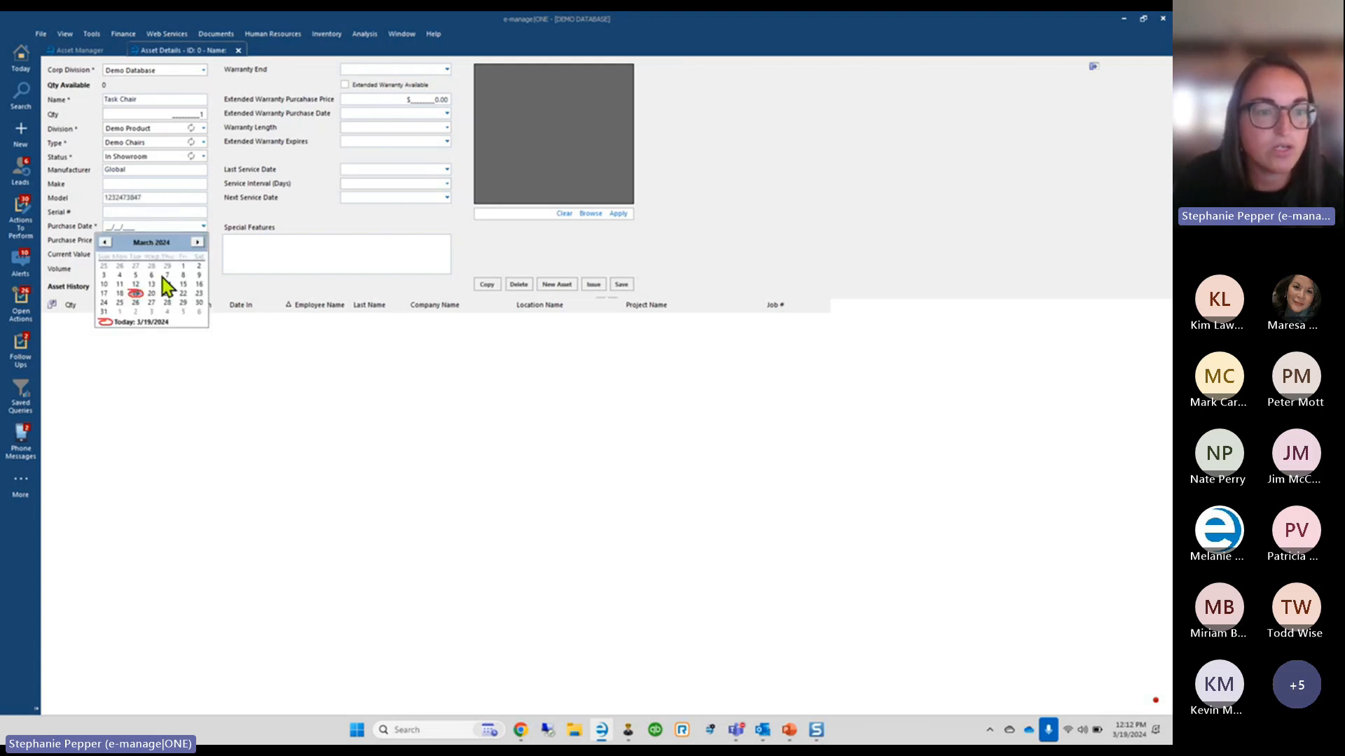
{"action": "left_click", "coordinate": [124, 277]}
{"action": "left_click", "coordinate": [189, 241]}
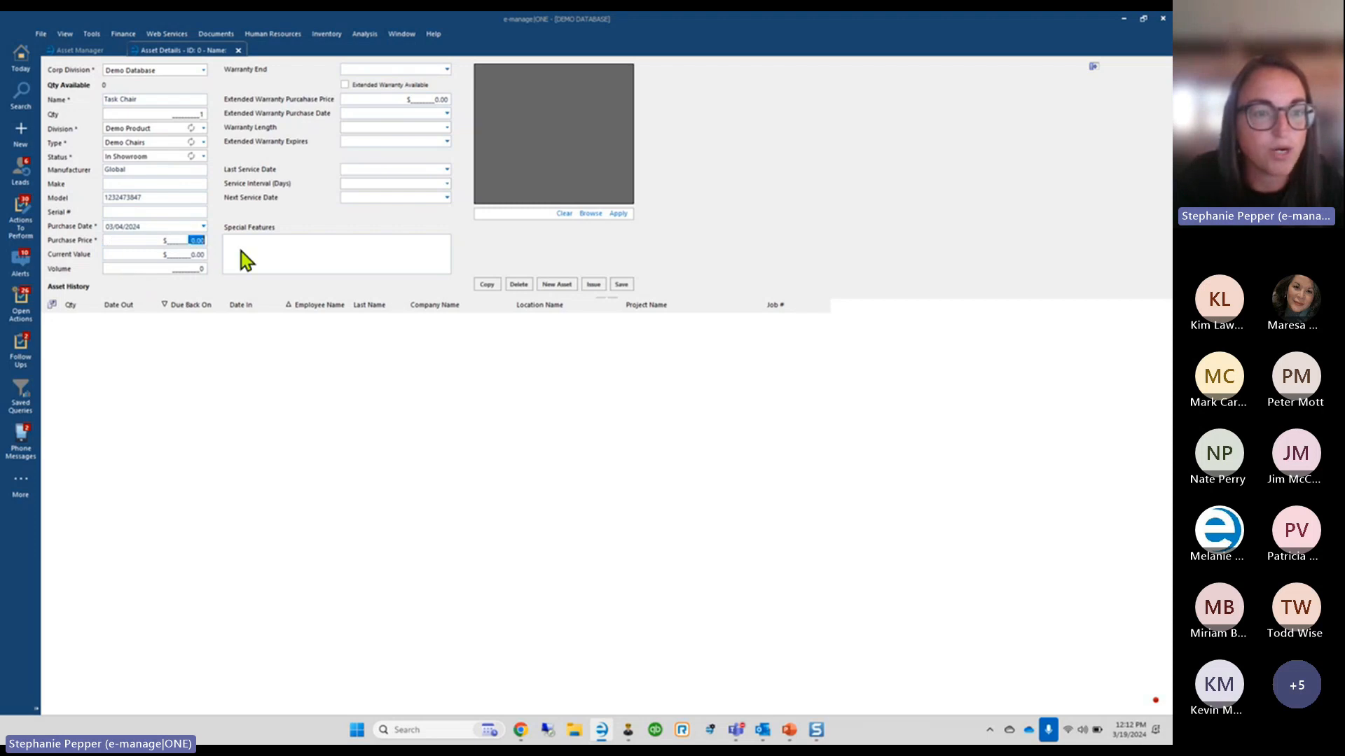
{"action": "type", "text": "400"}
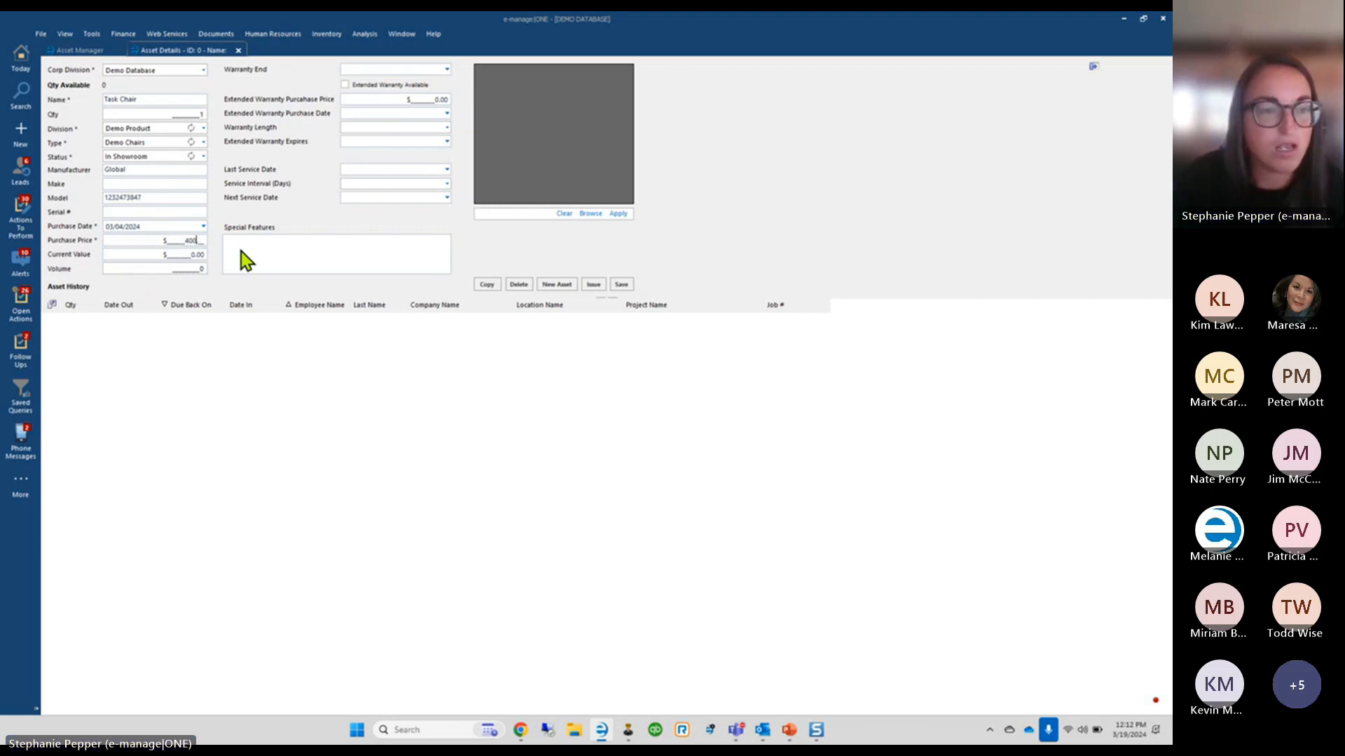
{"action": "left_click", "coordinate": [190, 255]}
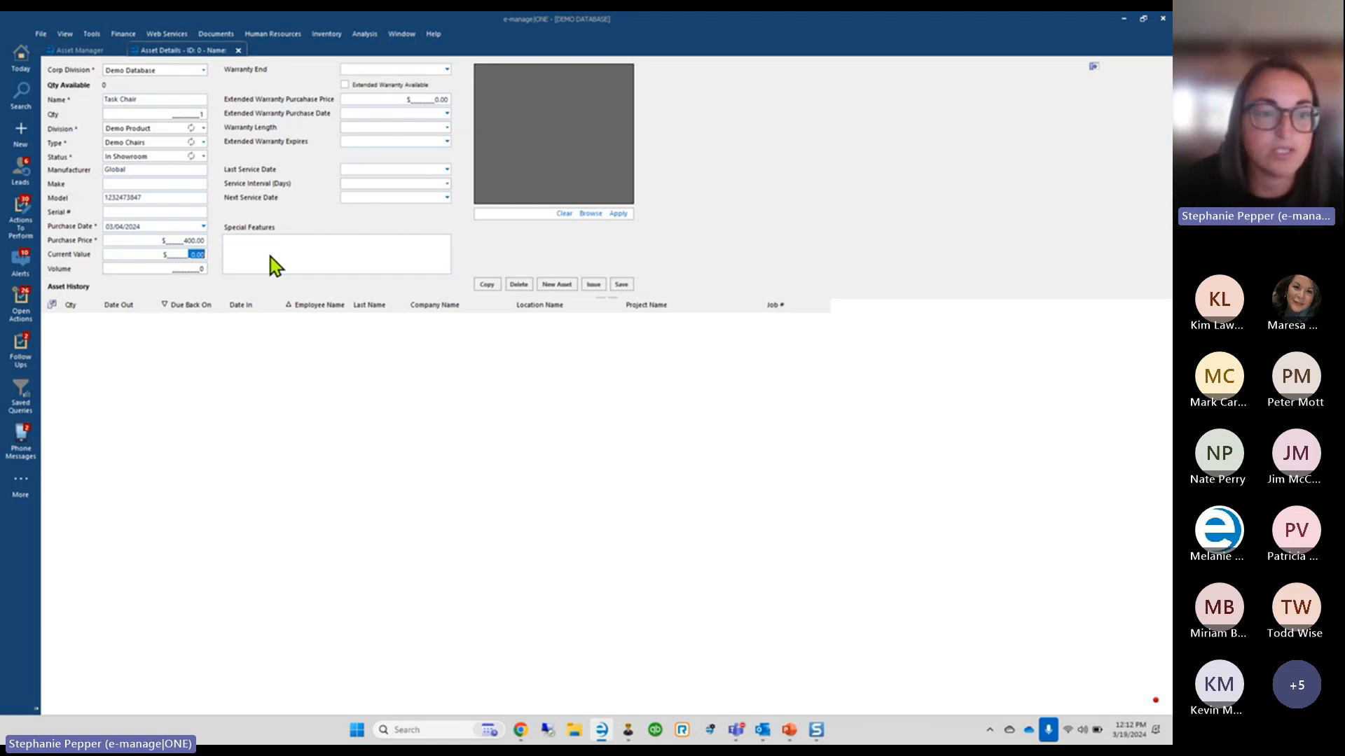
{"action": "type", "text": "550"}
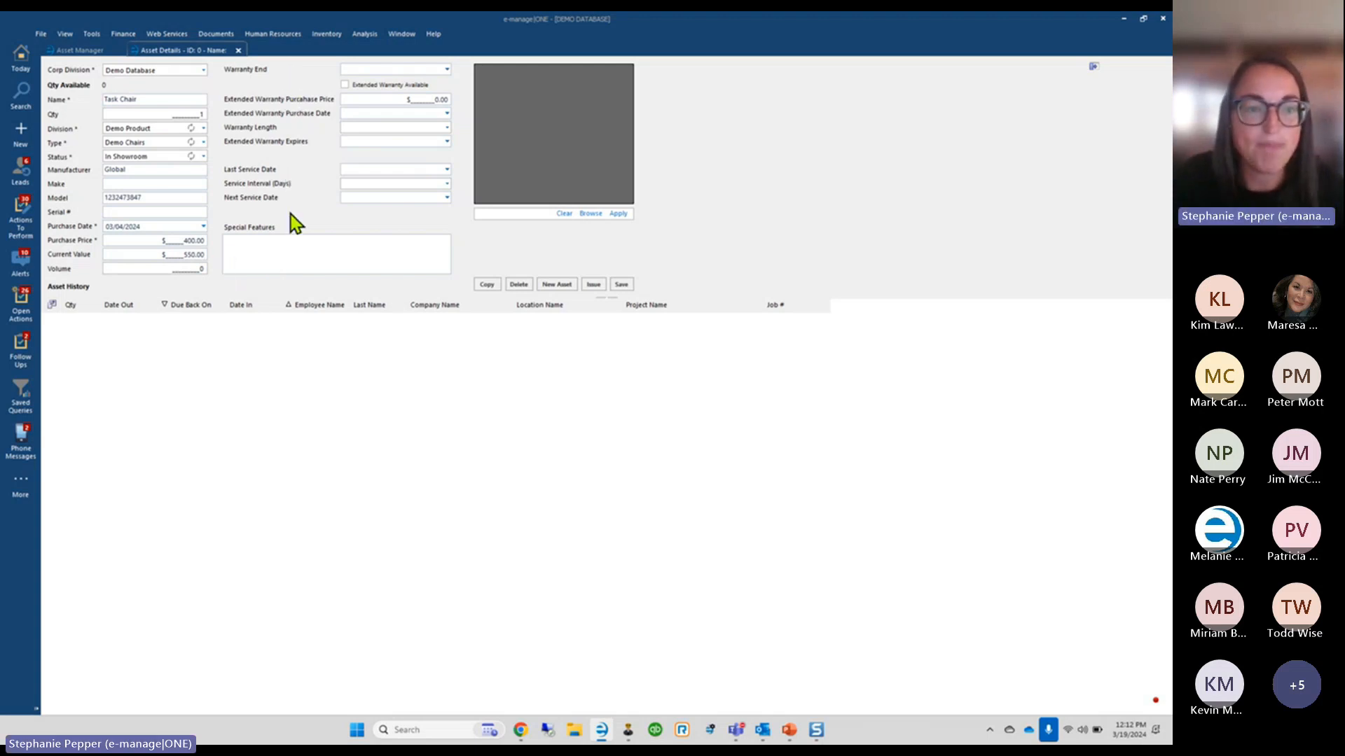
Save Task Chair, confirm the saved message, and return to the Asset Manager list
{"action": "left_click", "coordinate": [266, 250]}
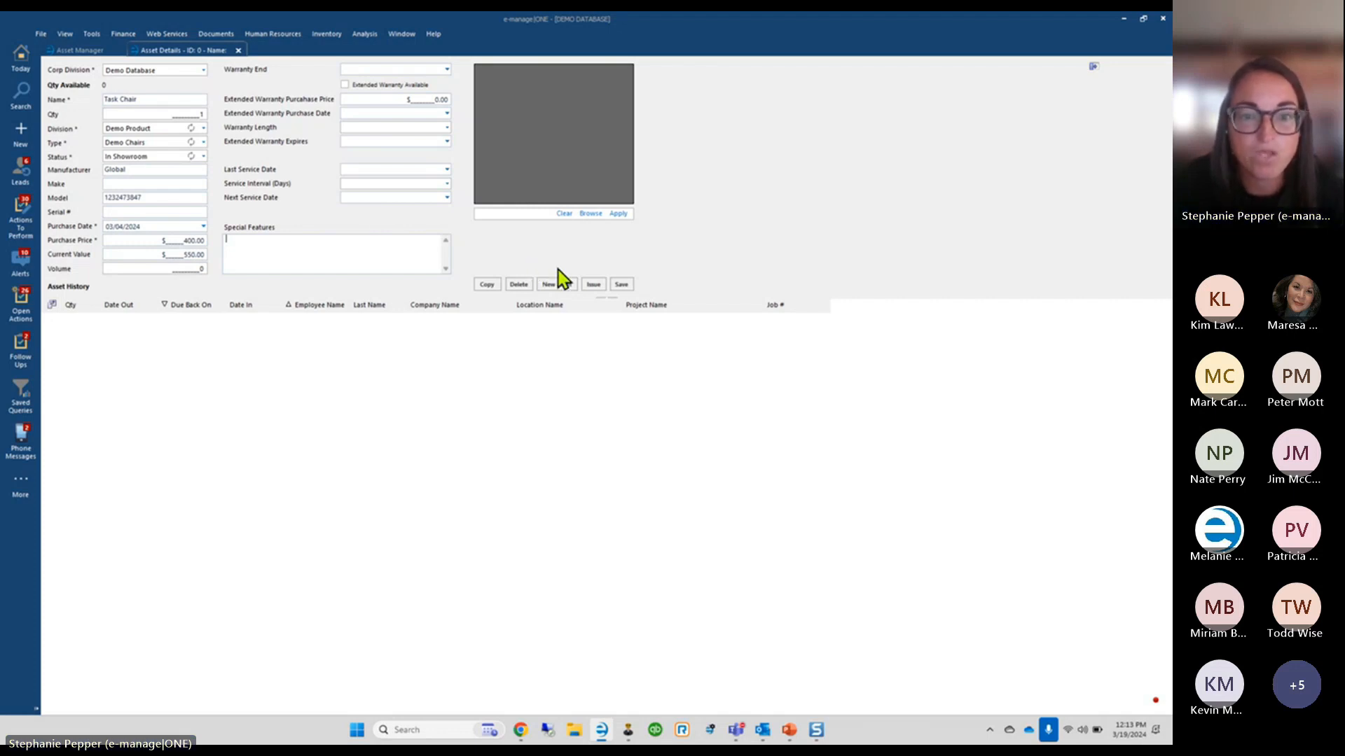
{"action": "left_click", "coordinate": [627, 286]}
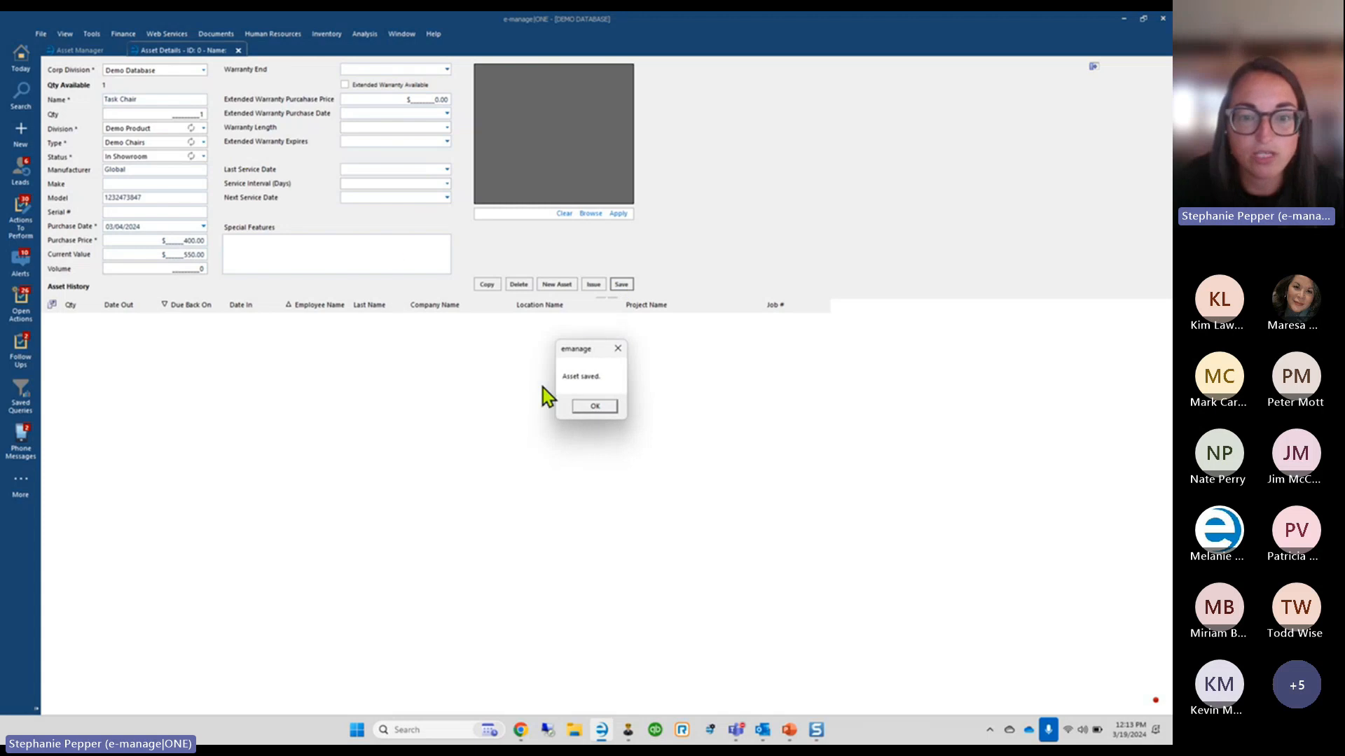
{"action": "left_click", "coordinate": [594, 407]}
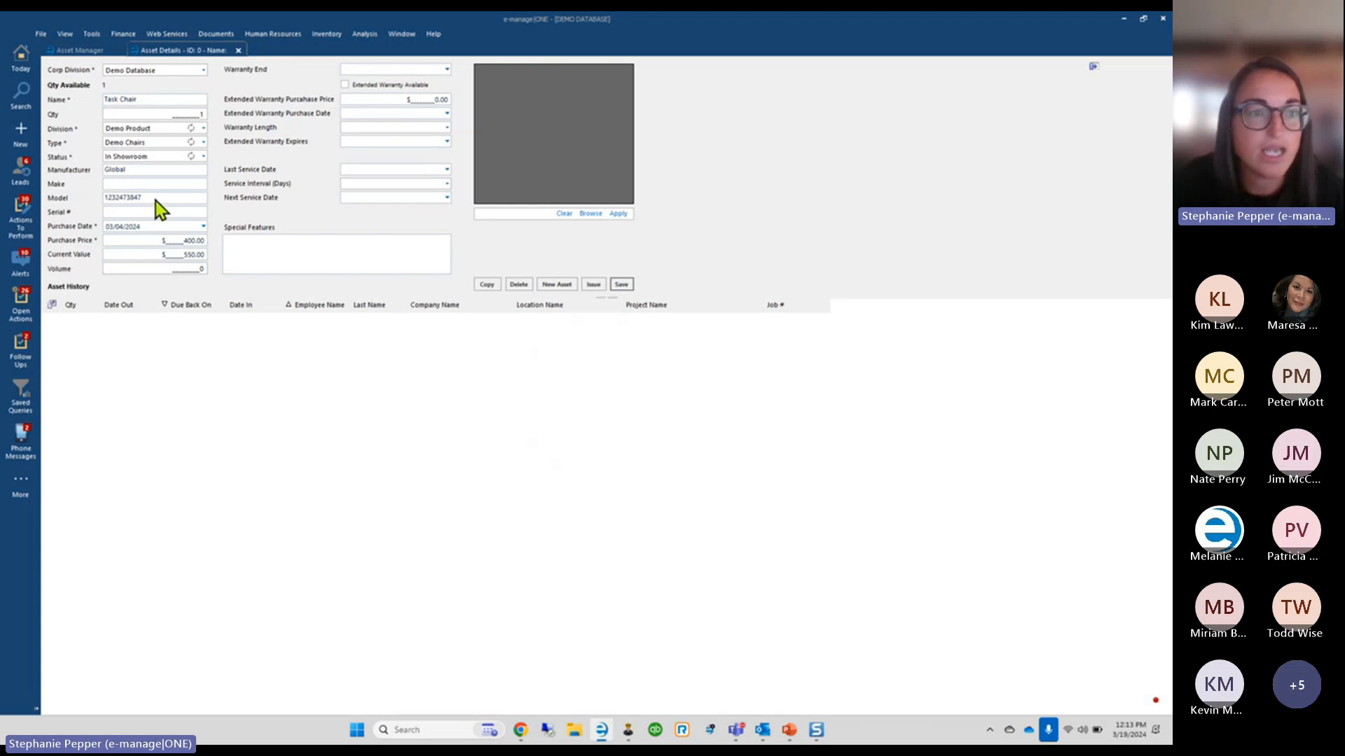
{"action": "left_click", "coordinate": [79, 50]}
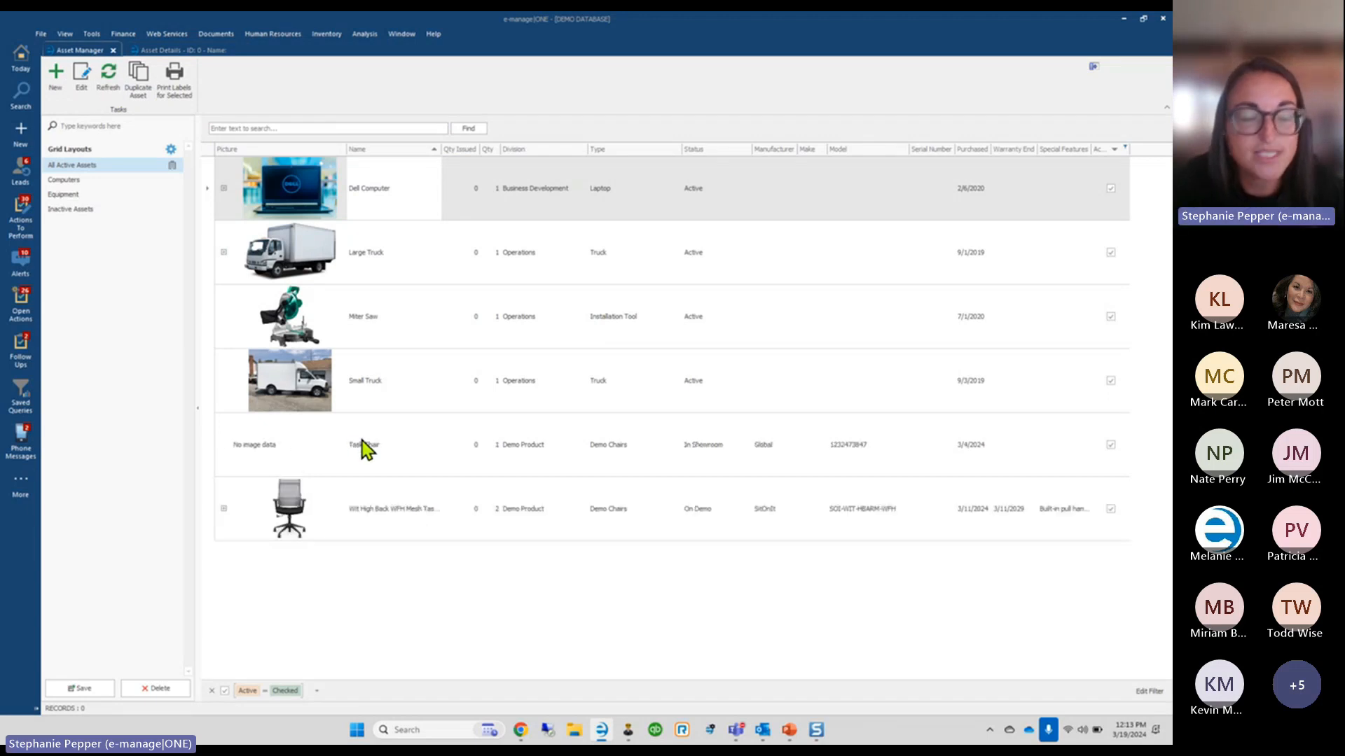
Attach the chair photo to the Task Chair asset, save it, and return to the asset list
{"action": "left_click", "coordinate": [175, 50]}
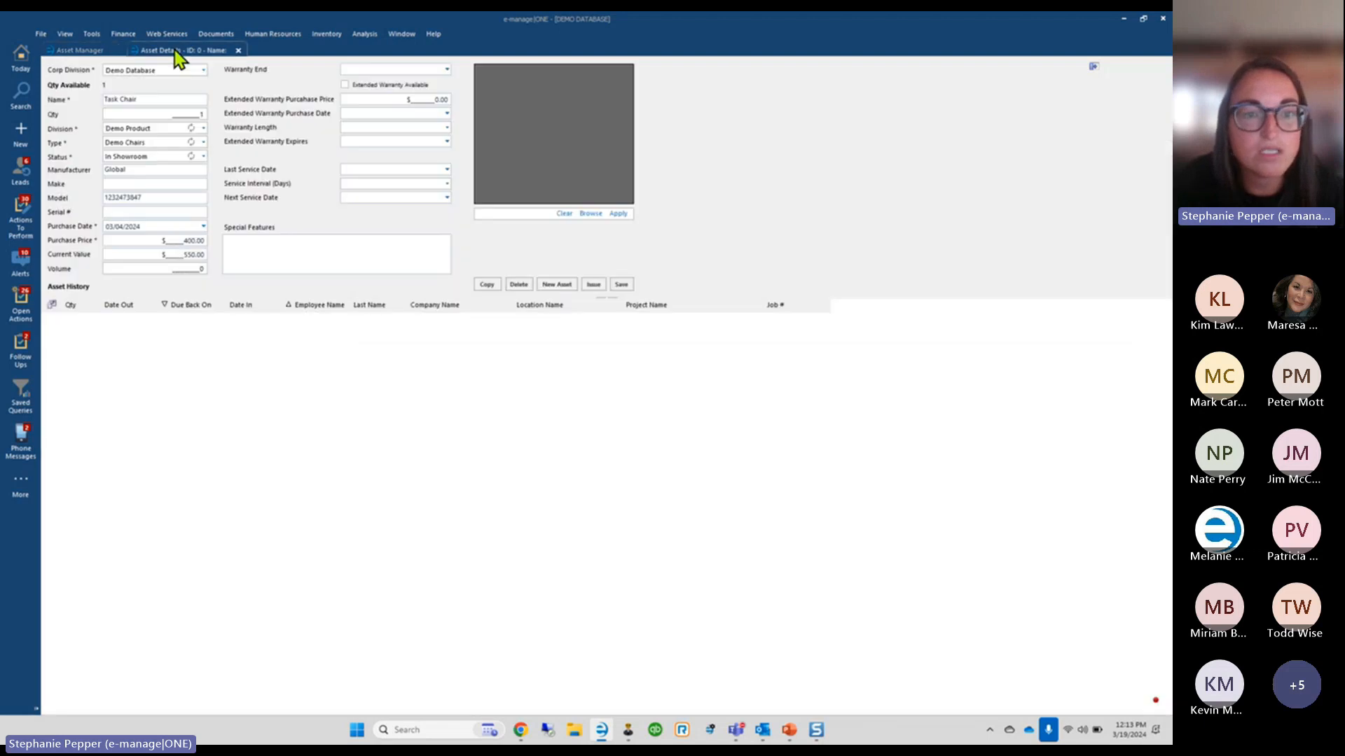
{"action": "left_click", "coordinate": [592, 215]}
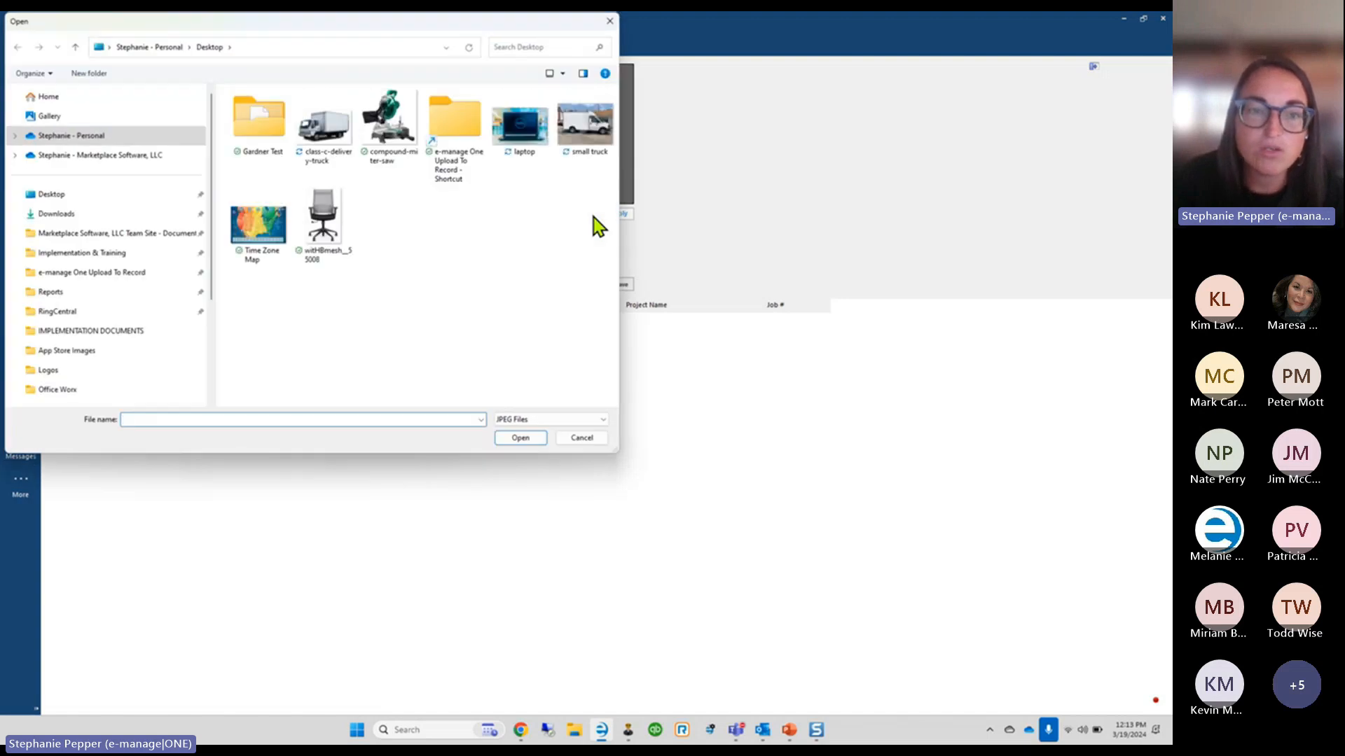
{"action": "double_click", "coordinate": [321, 234]}
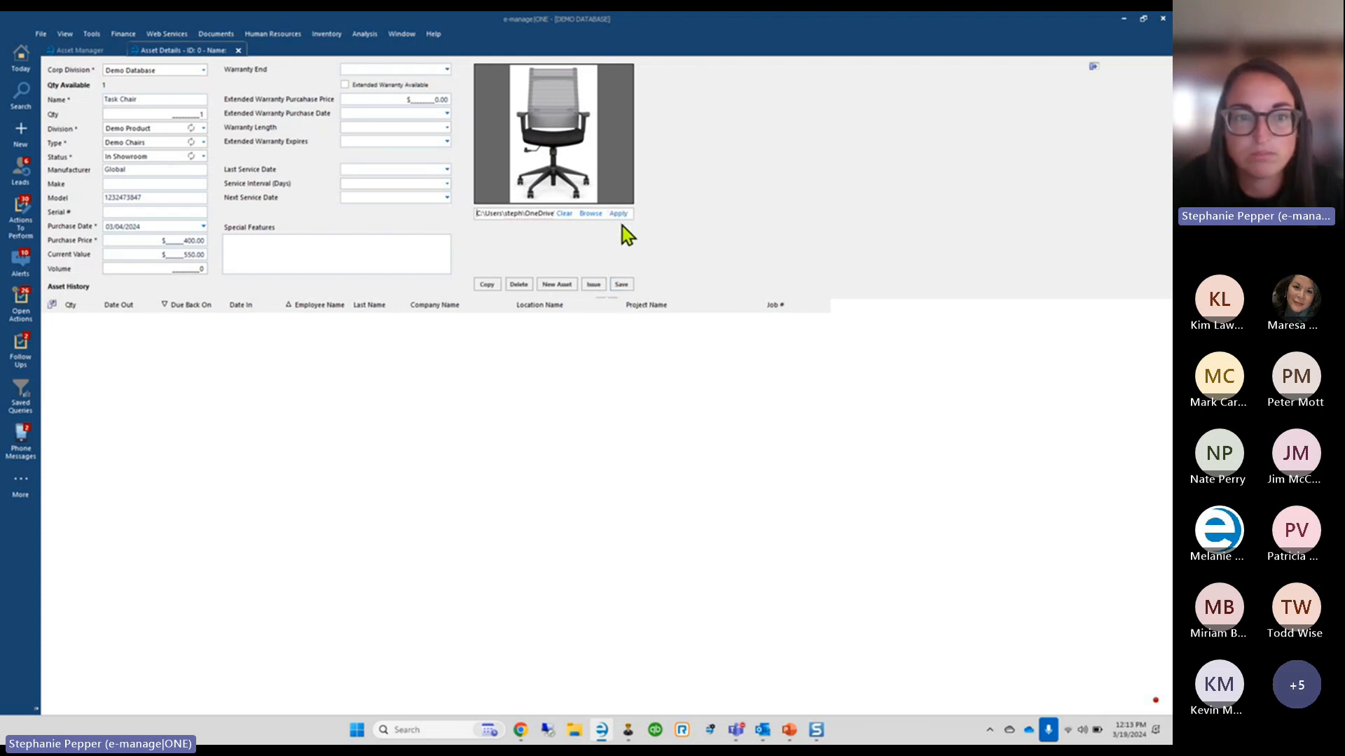
{"action": "left_click", "coordinate": [622, 283]}
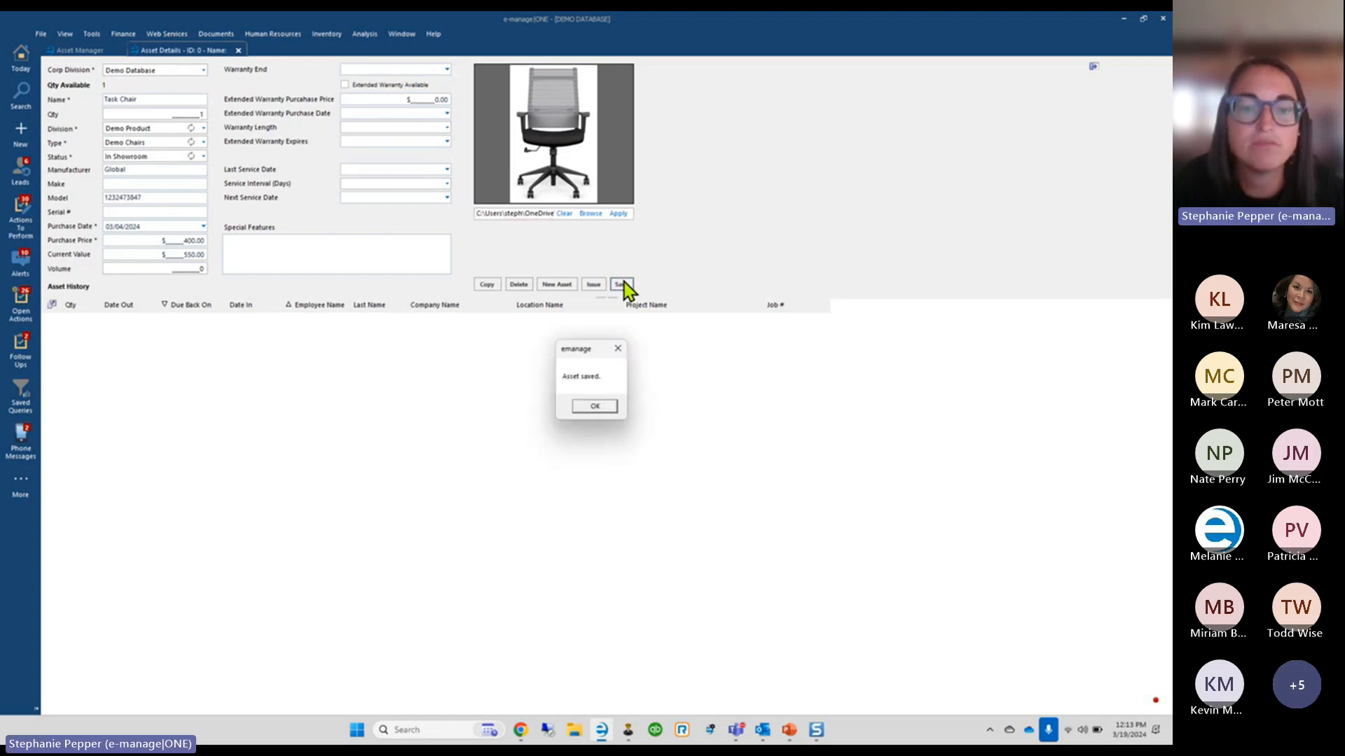
{"action": "left_click", "coordinate": [597, 406]}
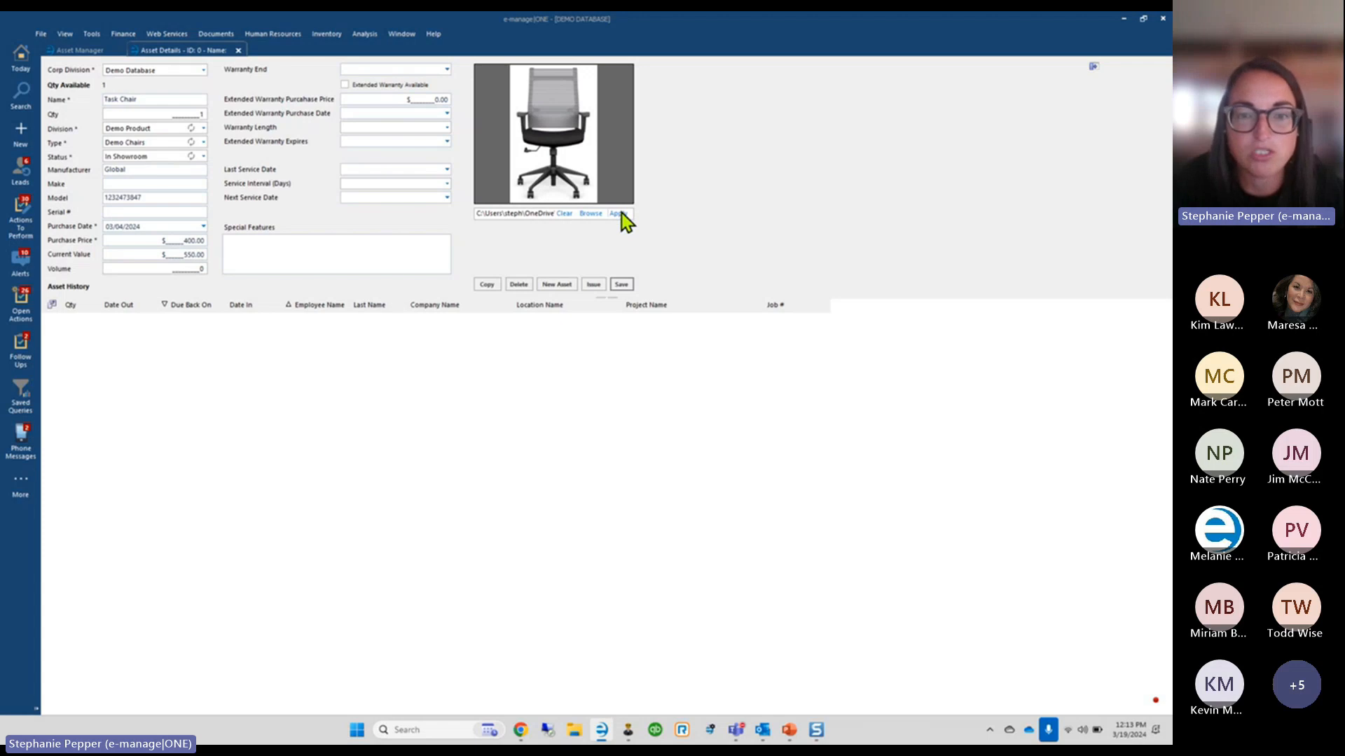
{"action": "left_click", "coordinate": [74, 51]}
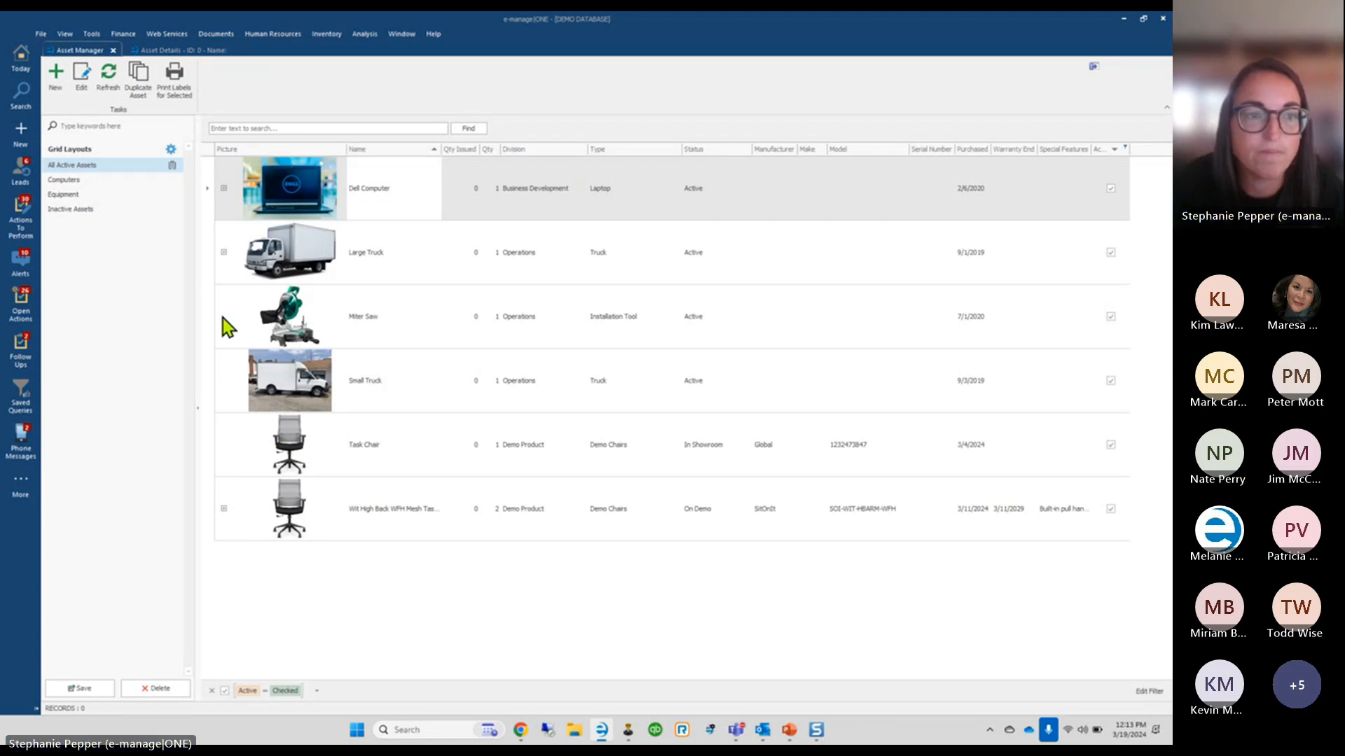
Close the Task Chair details tab and select the Wit High Back WFH Mesh chair row
{"action": "left_click", "coordinate": [183, 54]}
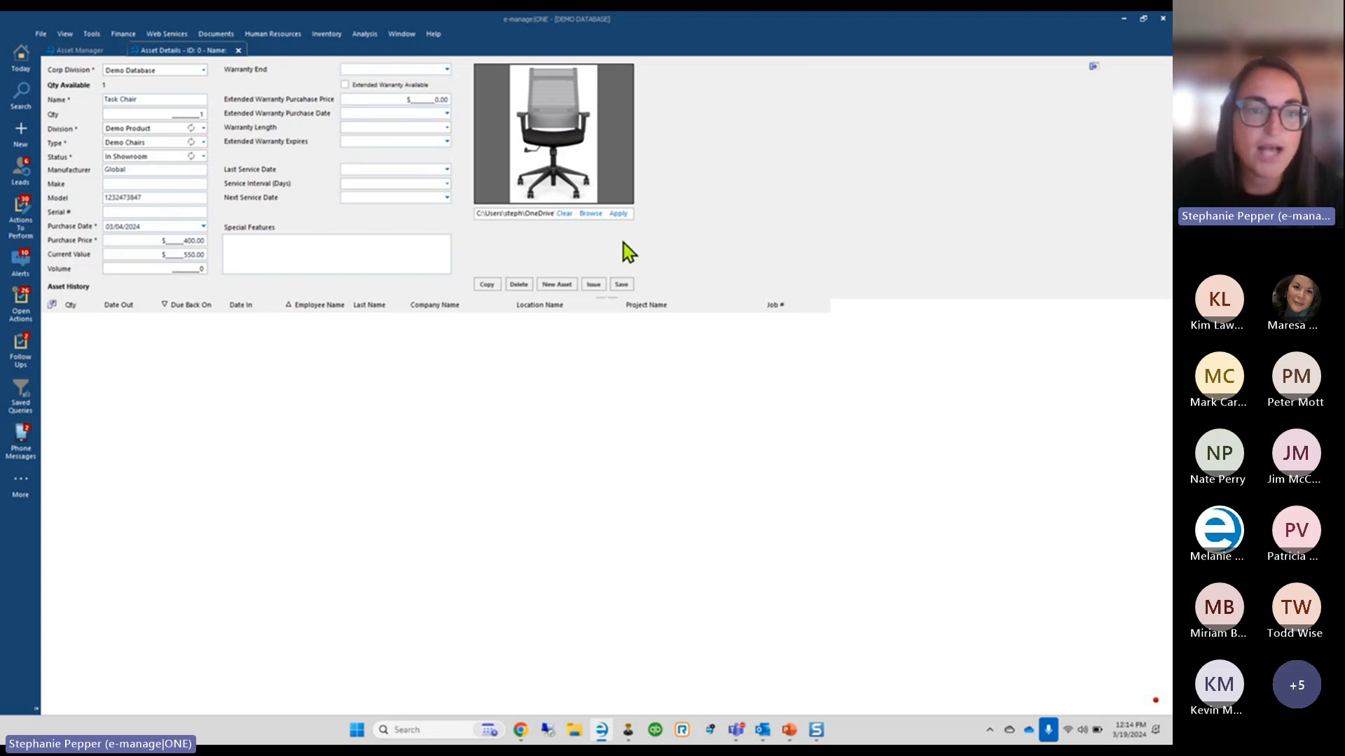
{"action": "left_click", "coordinate": [238, 51]}
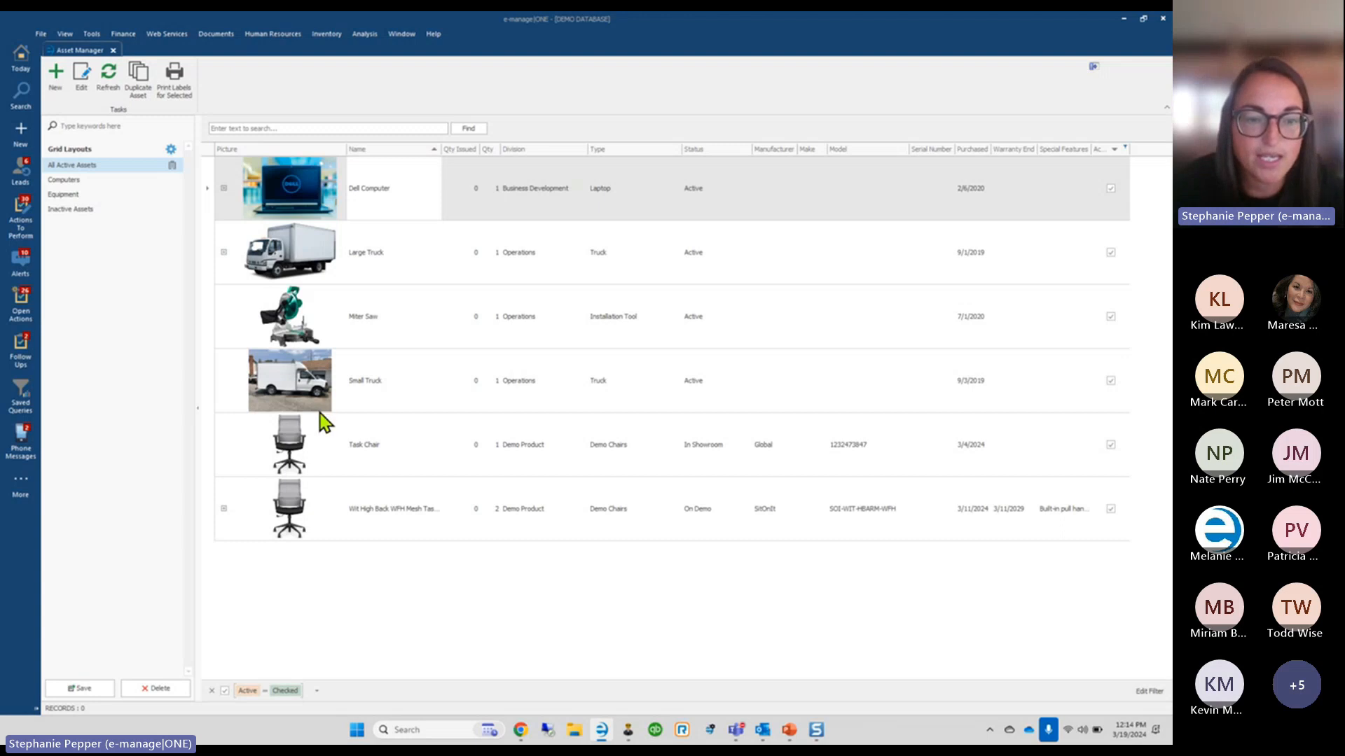
{"action": "left_click", "coordinate": [208, 510]}
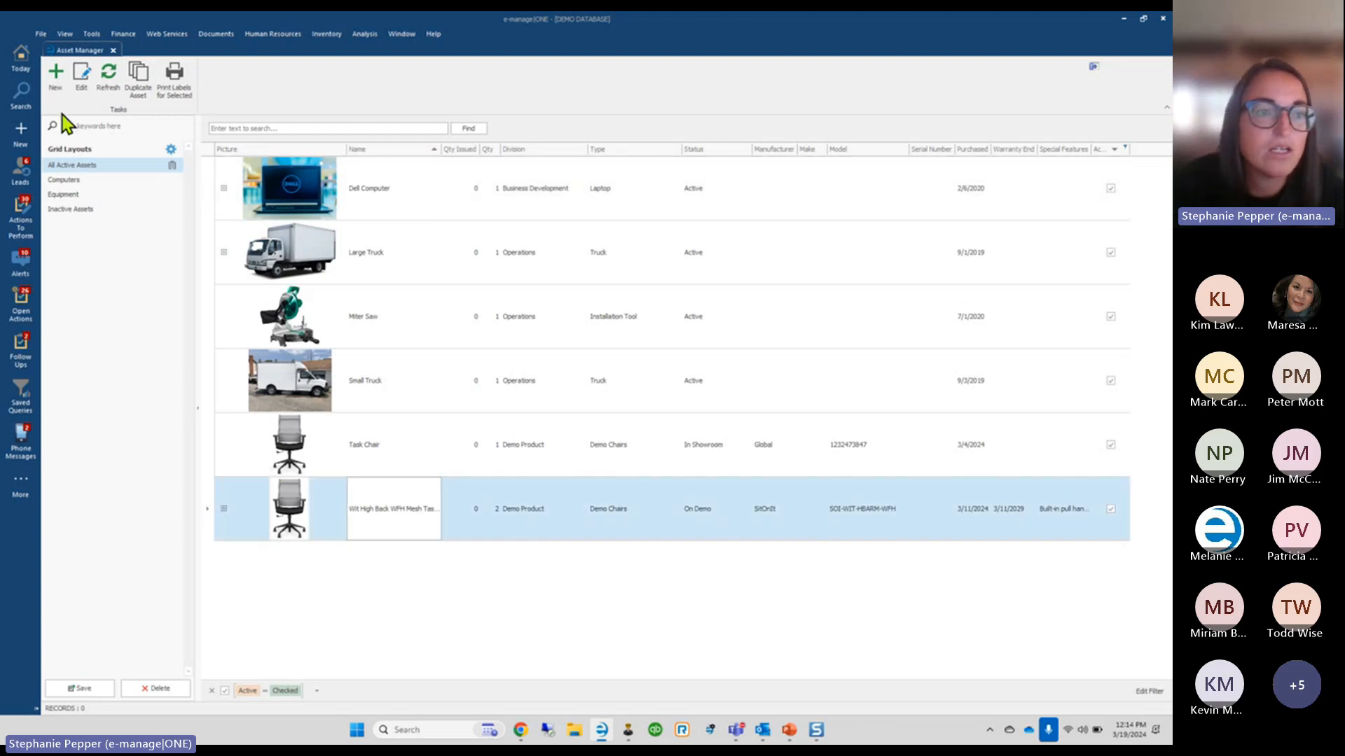
Open Asset 19, the Wit High Back WFH Mesh chair, for editing, then go back to the grid
{"action": "left_click", "coordinate": [83, 94]}
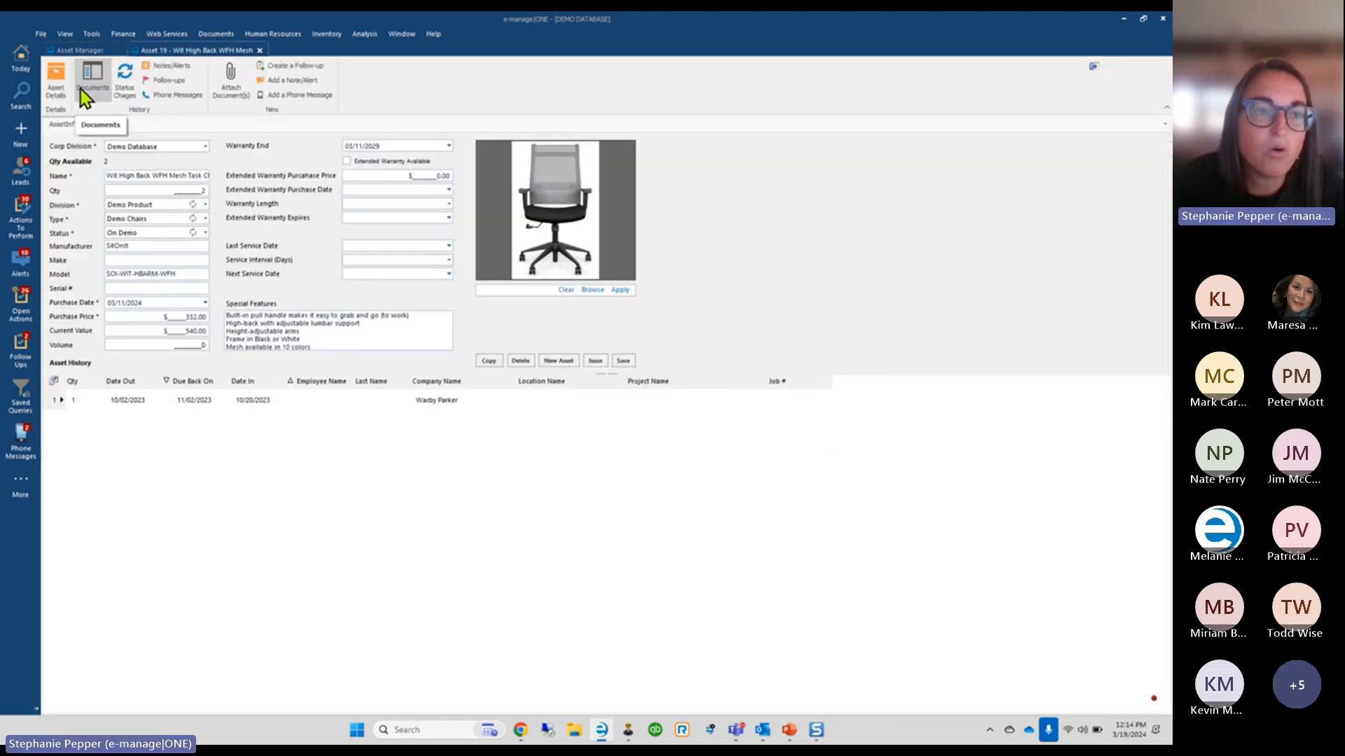
{"action": "left_click", "coordinate": [78, 49]}
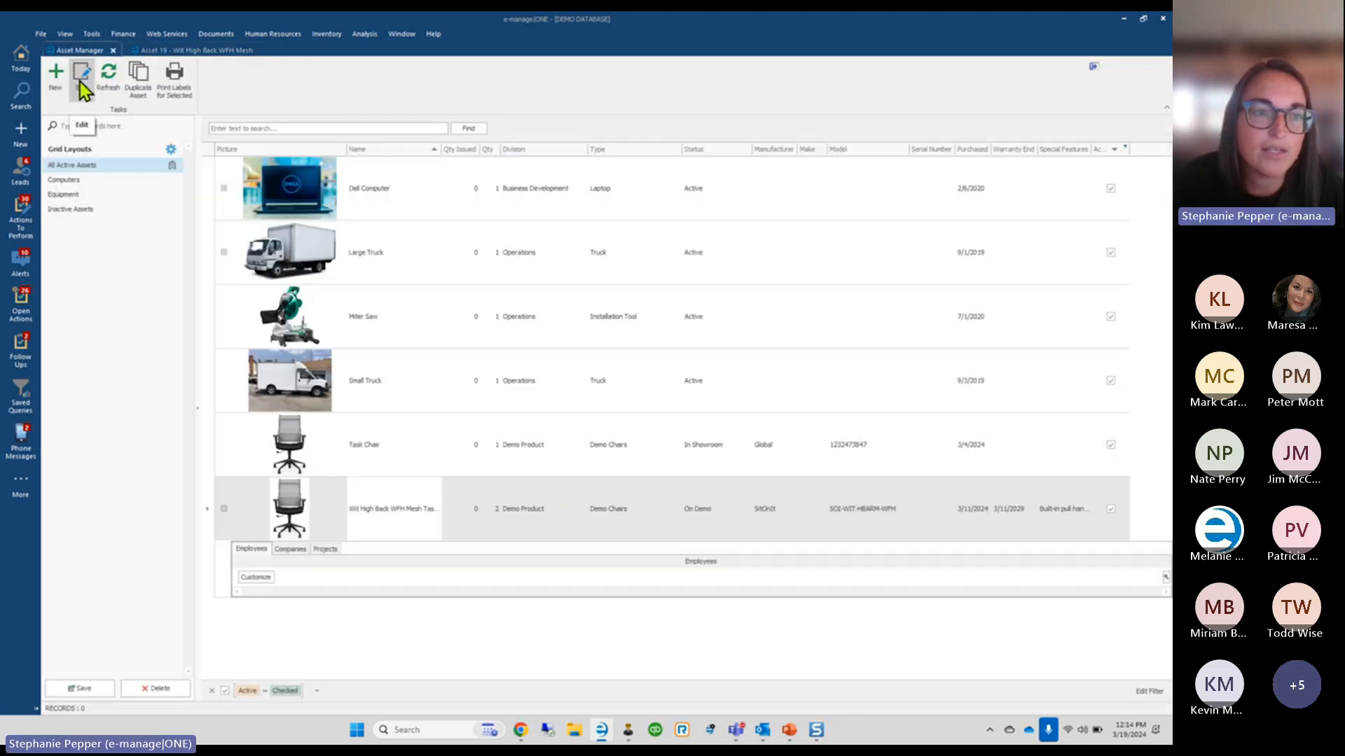
{"action": "left_click", "coordinate": [80, 83]}
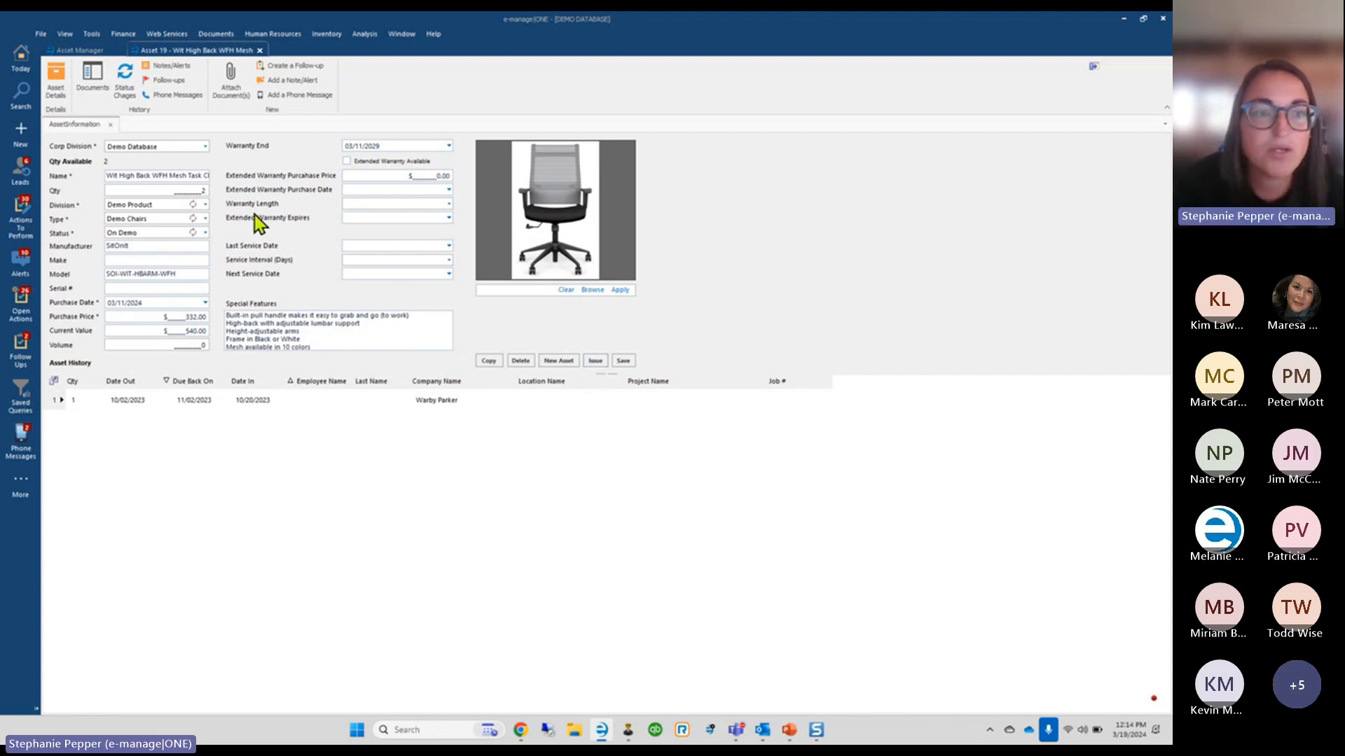
{"action": "left_click", "coordinate": [79, 50]}
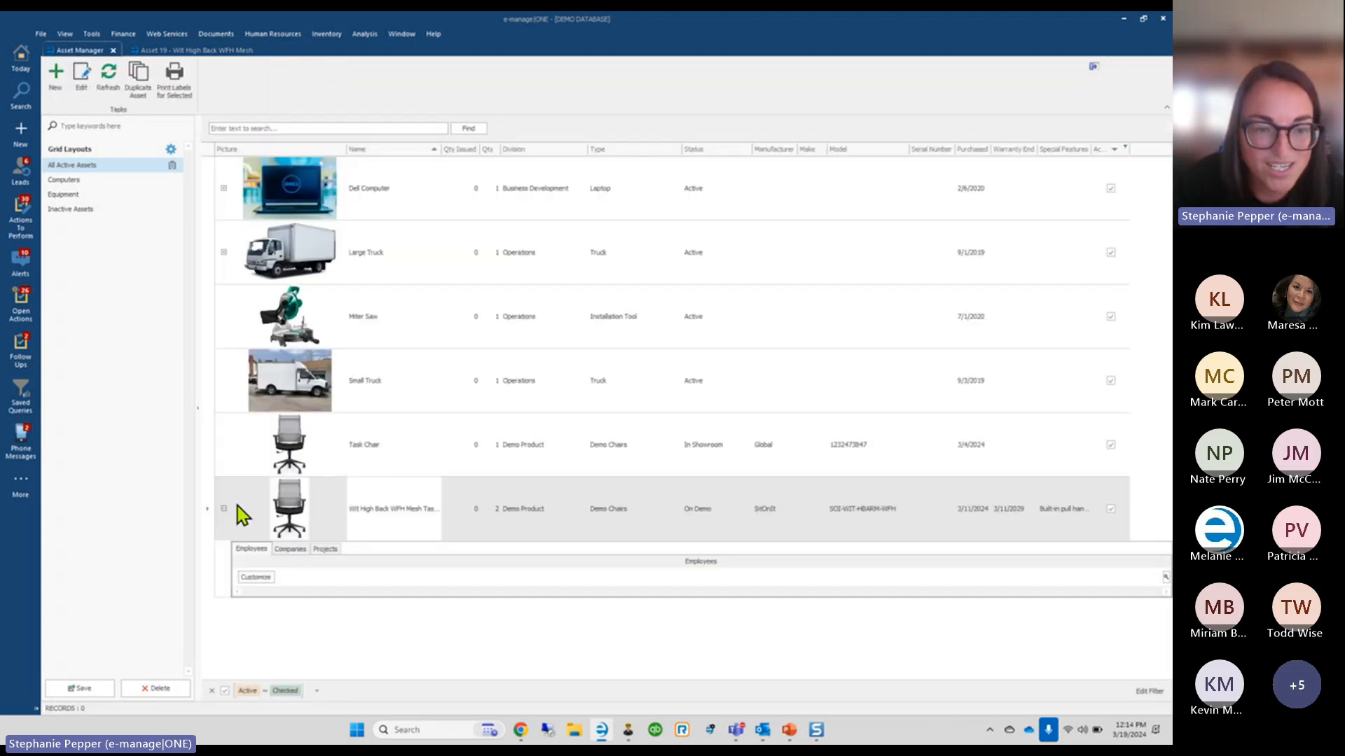
Open the Task Chair's record and start an Issue Asset form for it
{"action": "left_click", "coordinate": [210, 464]}
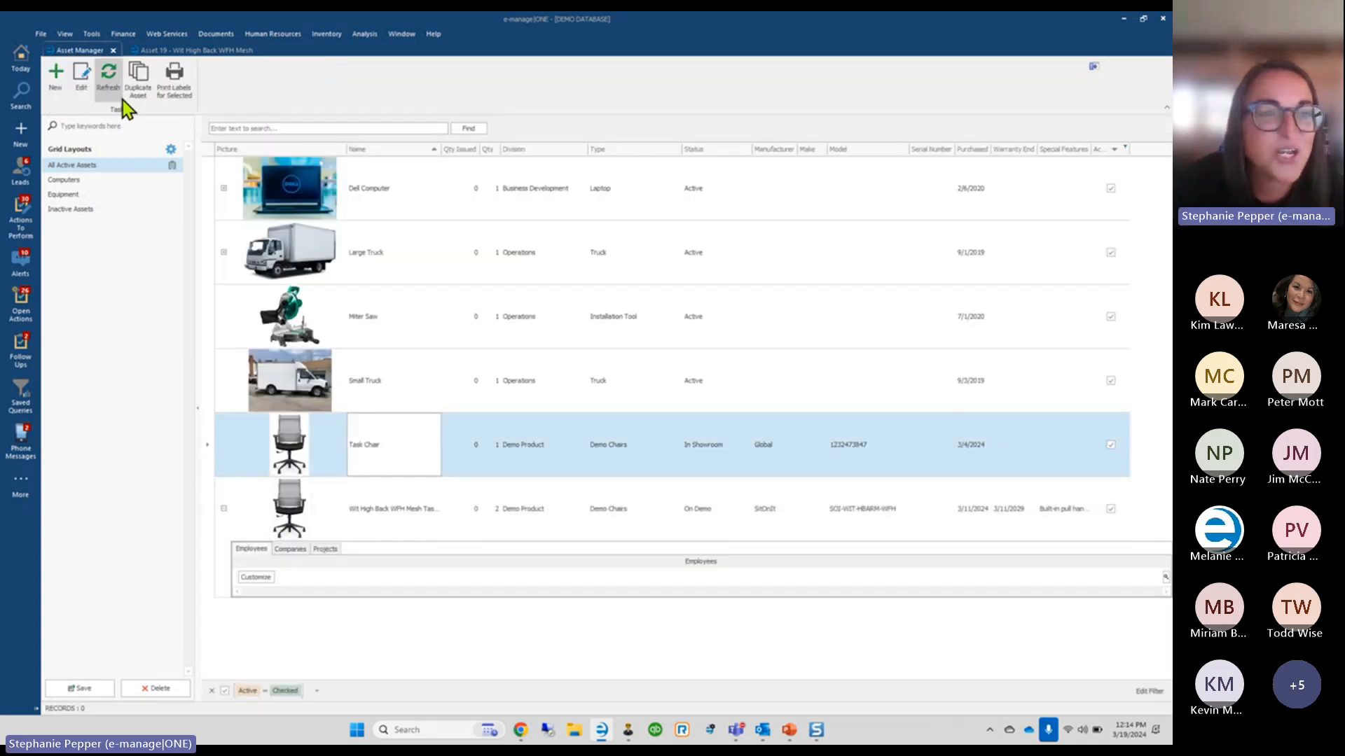
{"action": "left_click", "coordinate": [82, 78]}
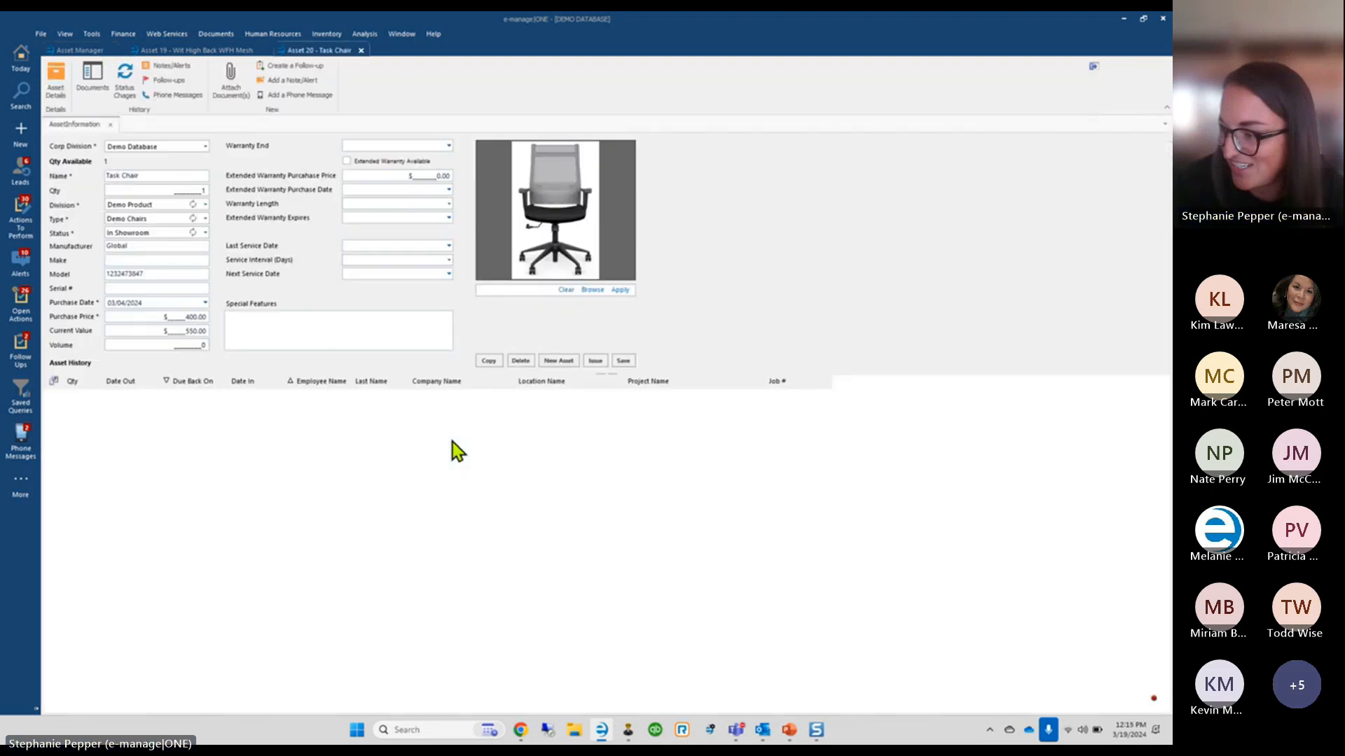
{"action": "left_click", "coordinate": [604, 360]}
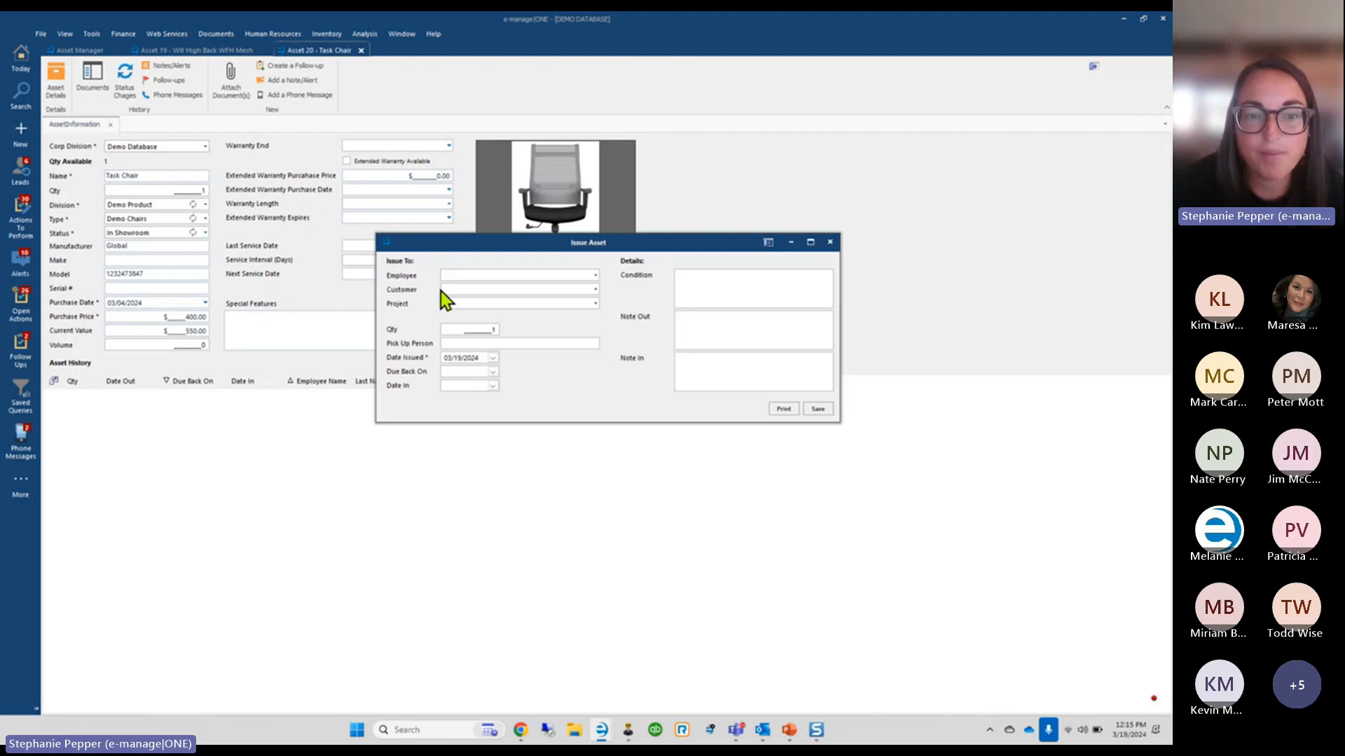
Look through the employee list and human resources options without choosing anything
{"action": "left_click", "coordinate": [596, 277]}
{"action": "scroll", "coordinate": [599, 319], "scroll_direction": "down", "scroll_amount": 3}
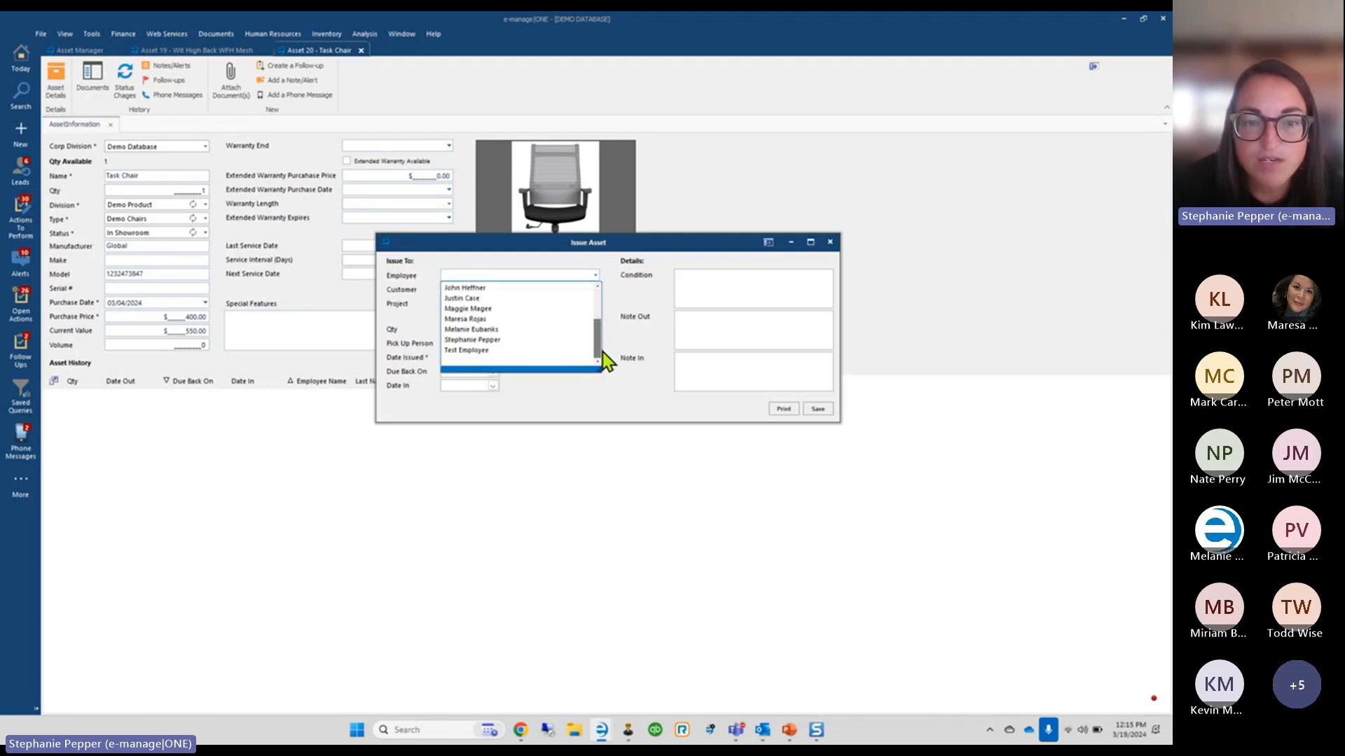
{"action": "left_click", "coordinate": [594, 276]}
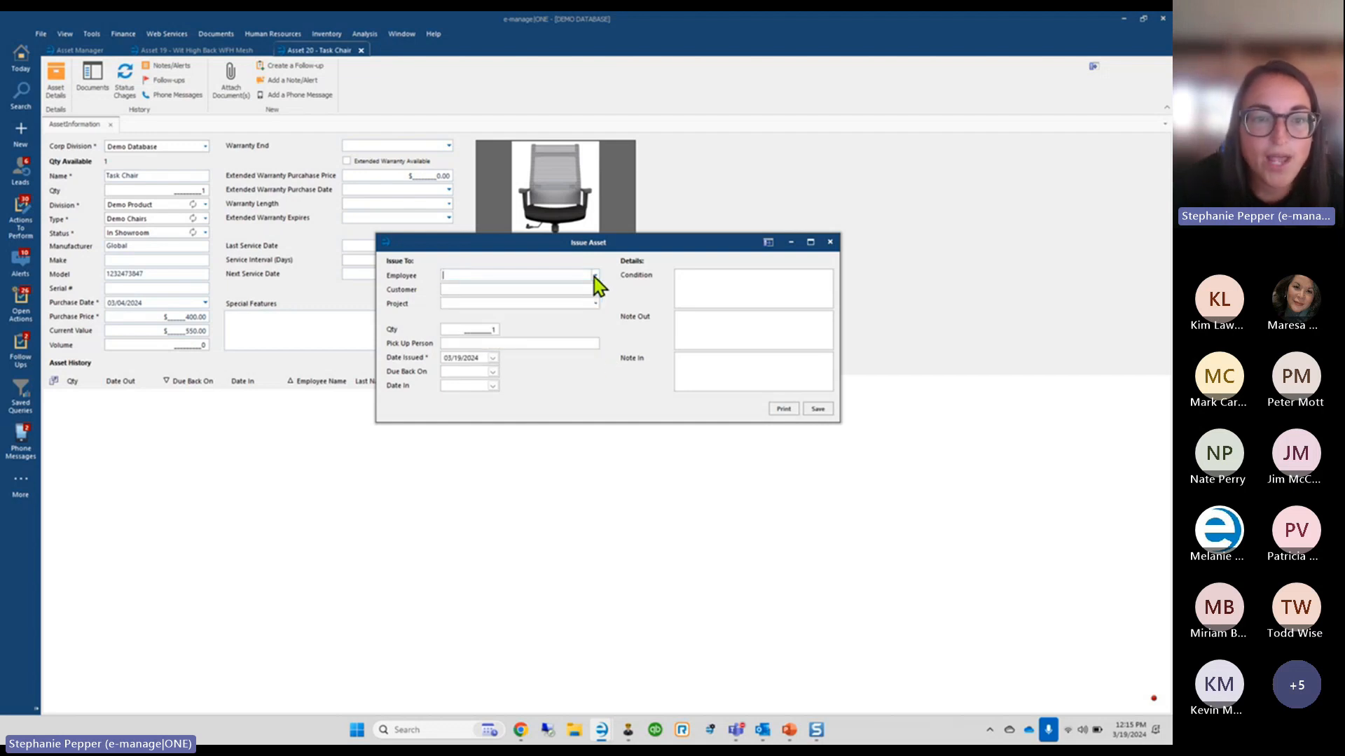
{"action": "left_click", "coordinate": [272, 34]}
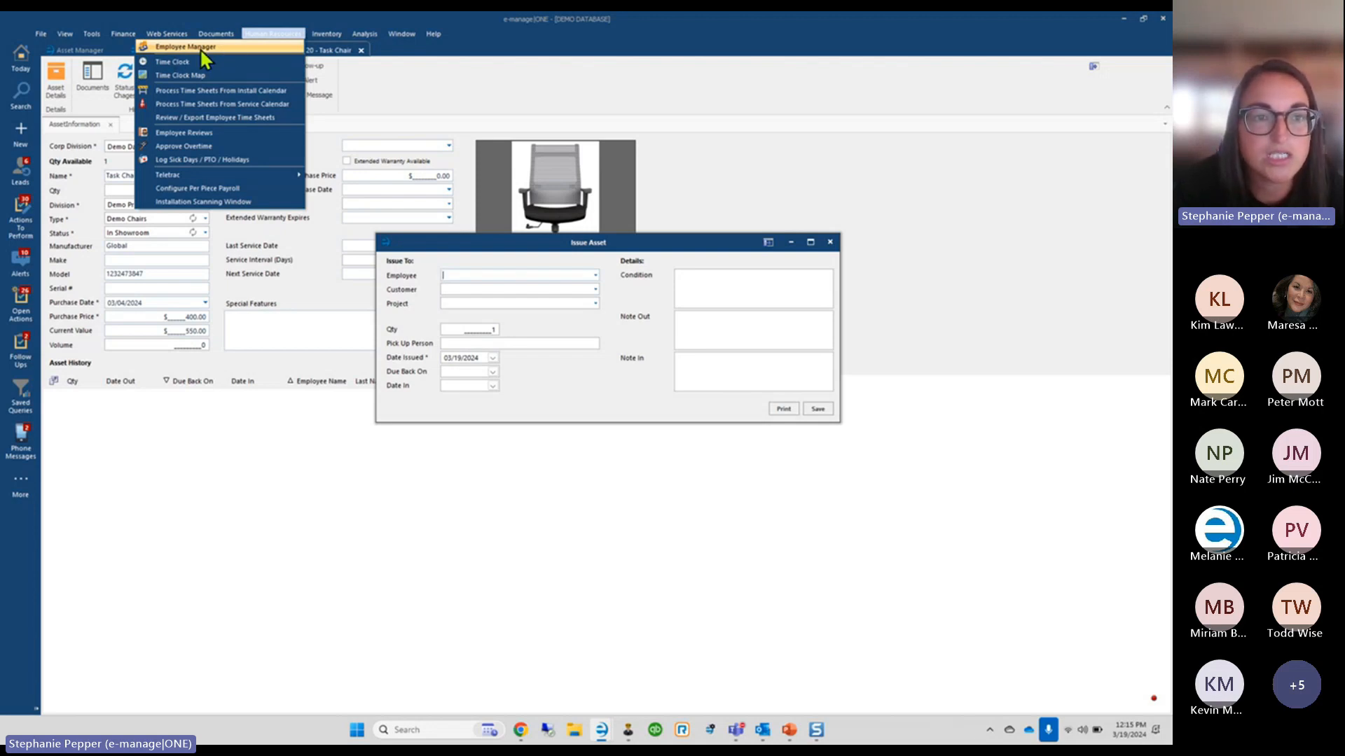
{"action": "left_click", "coordinate": [265, 35]}
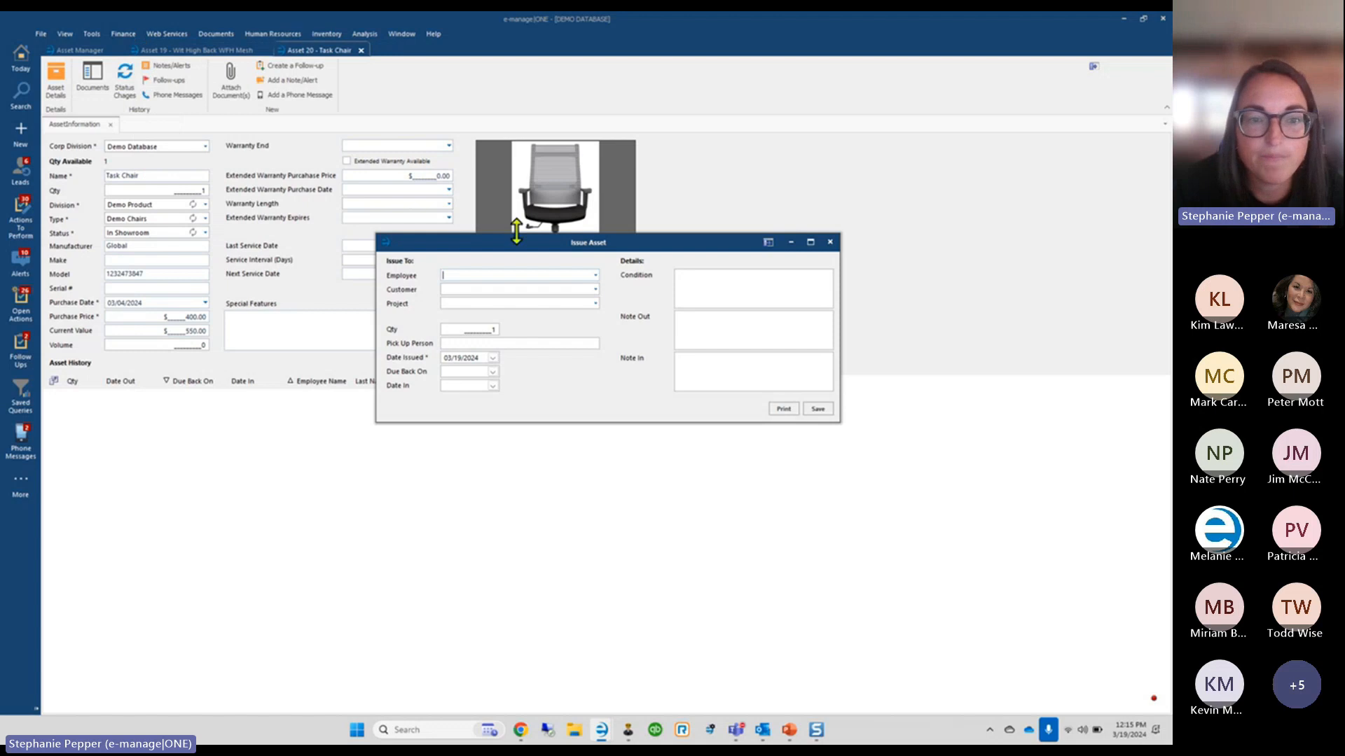
Enter Warby Parker as the customer and a delivery recipient as the pick-up person
{"action": "left_click", "coordinate": [596, 290]}
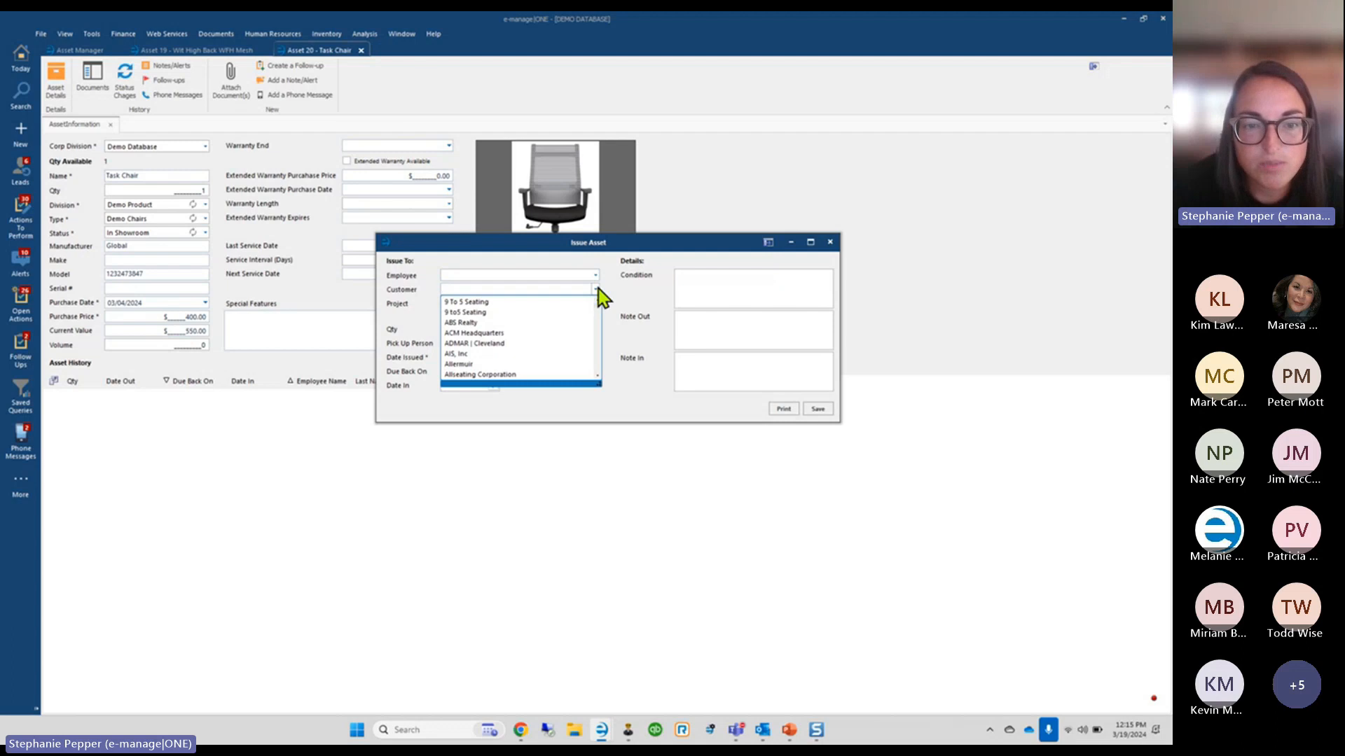
{"action": "left_click", "coordinate": [596, 290]}
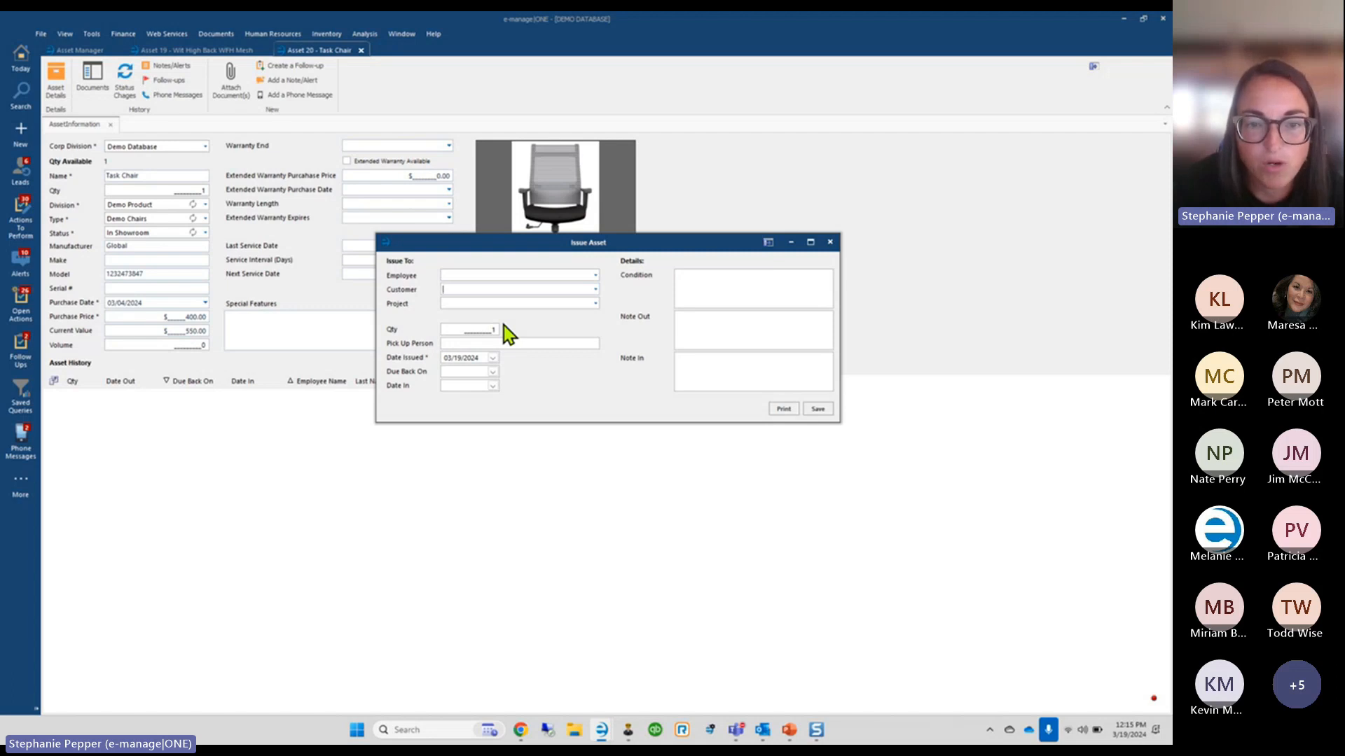
{"action": "left_click", "coordinate": [554, 302]}
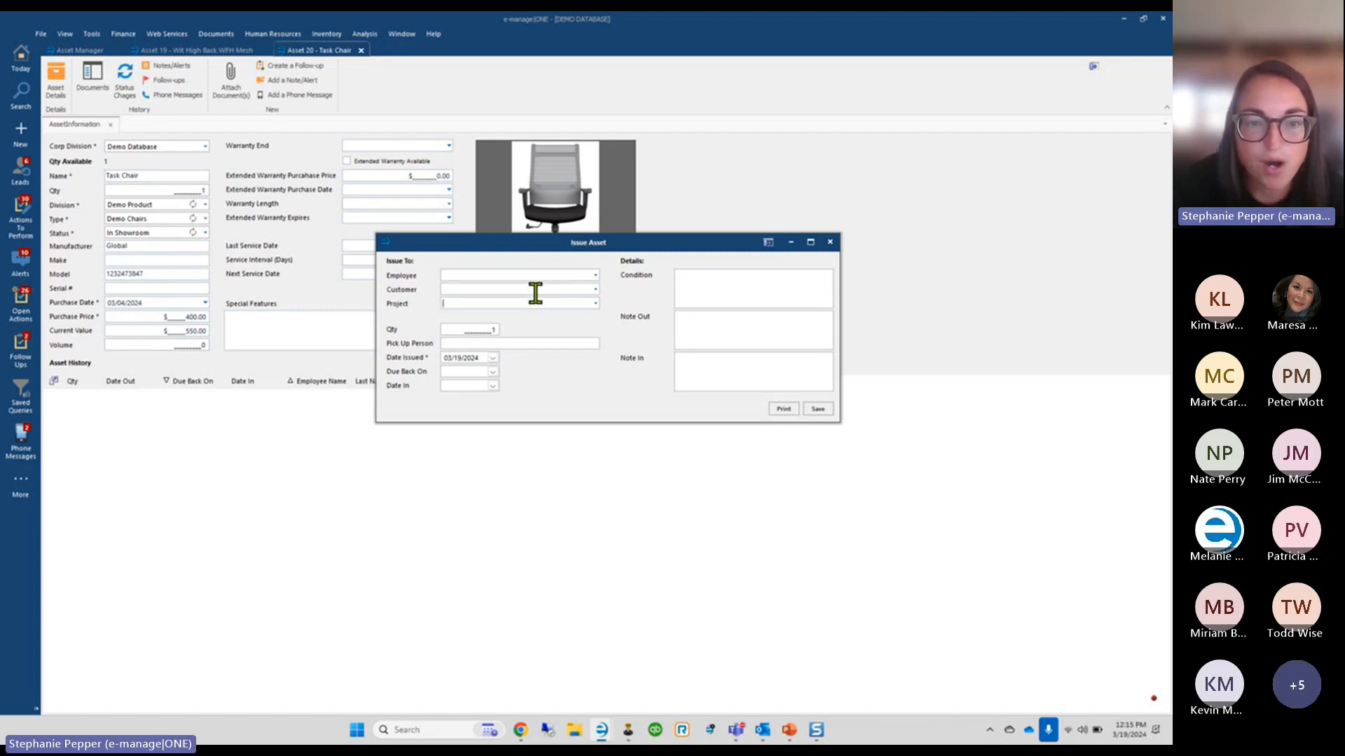
{"action": "left_click", "coordinate": [483, 290]}
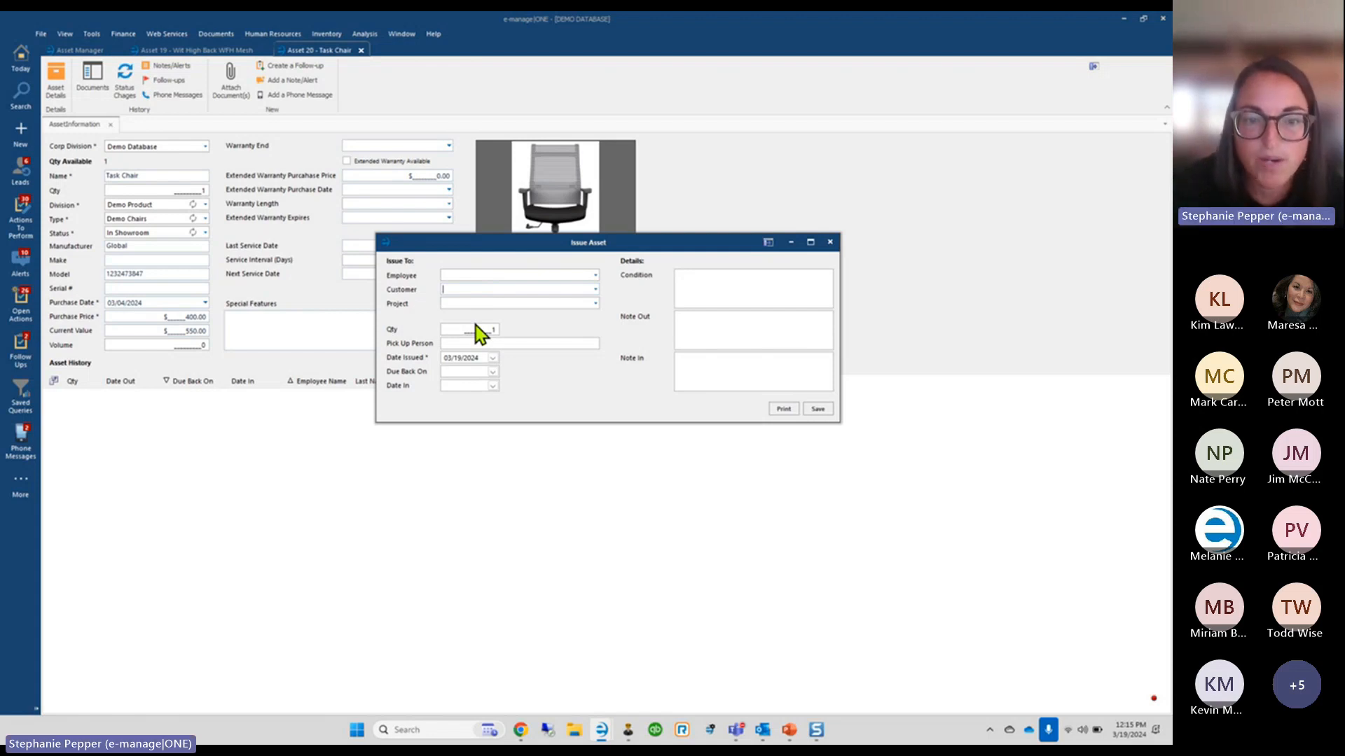
{"action": "type", "text": "Warby Parker"}
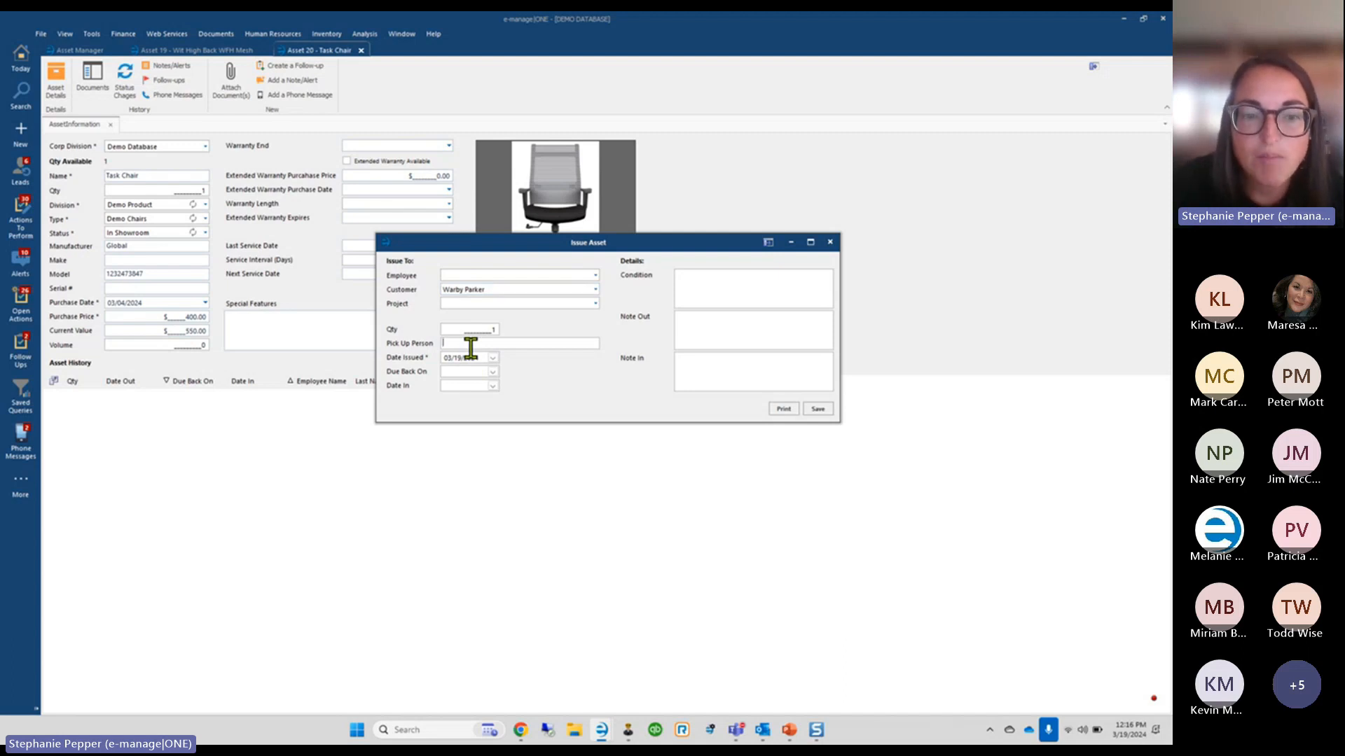
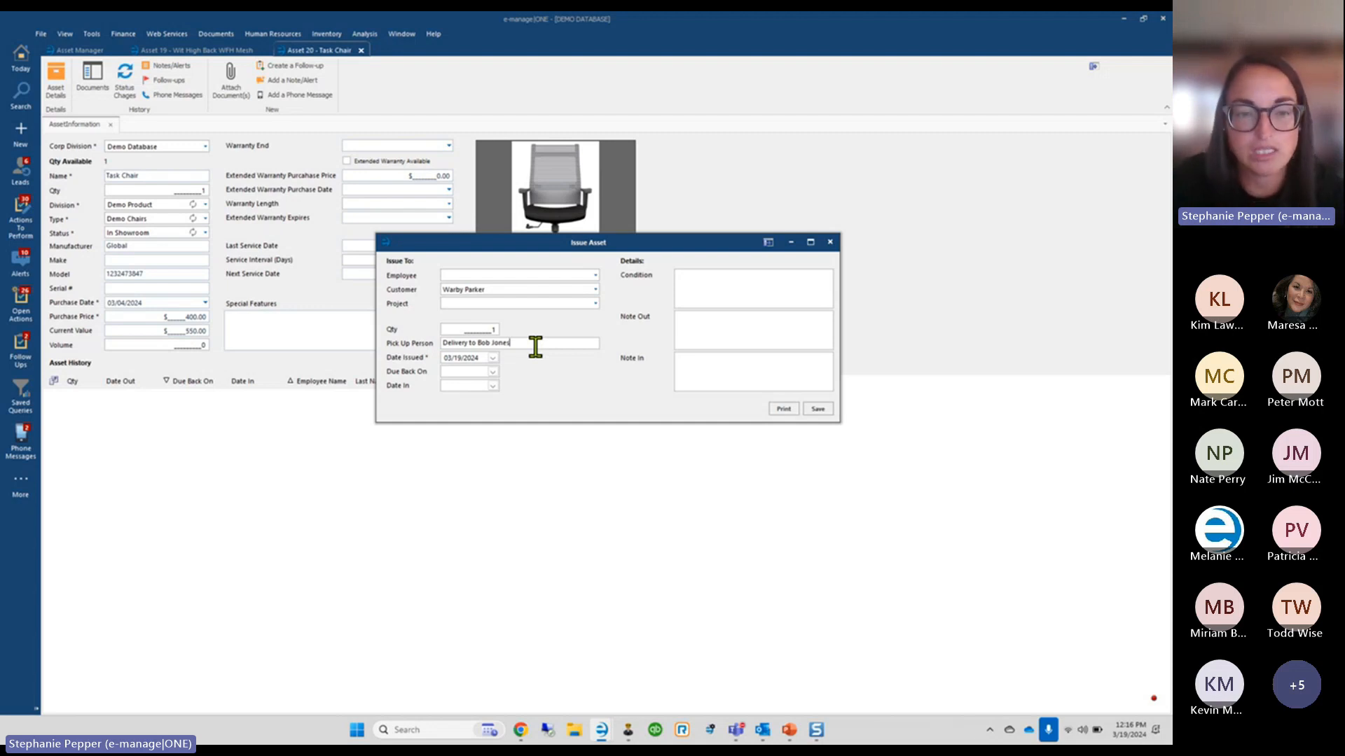
Set the due-back date to 04/05/2024, keeping the issue date 03/19/2024
{"action": "left_click", "coordinate": [493, 358]}
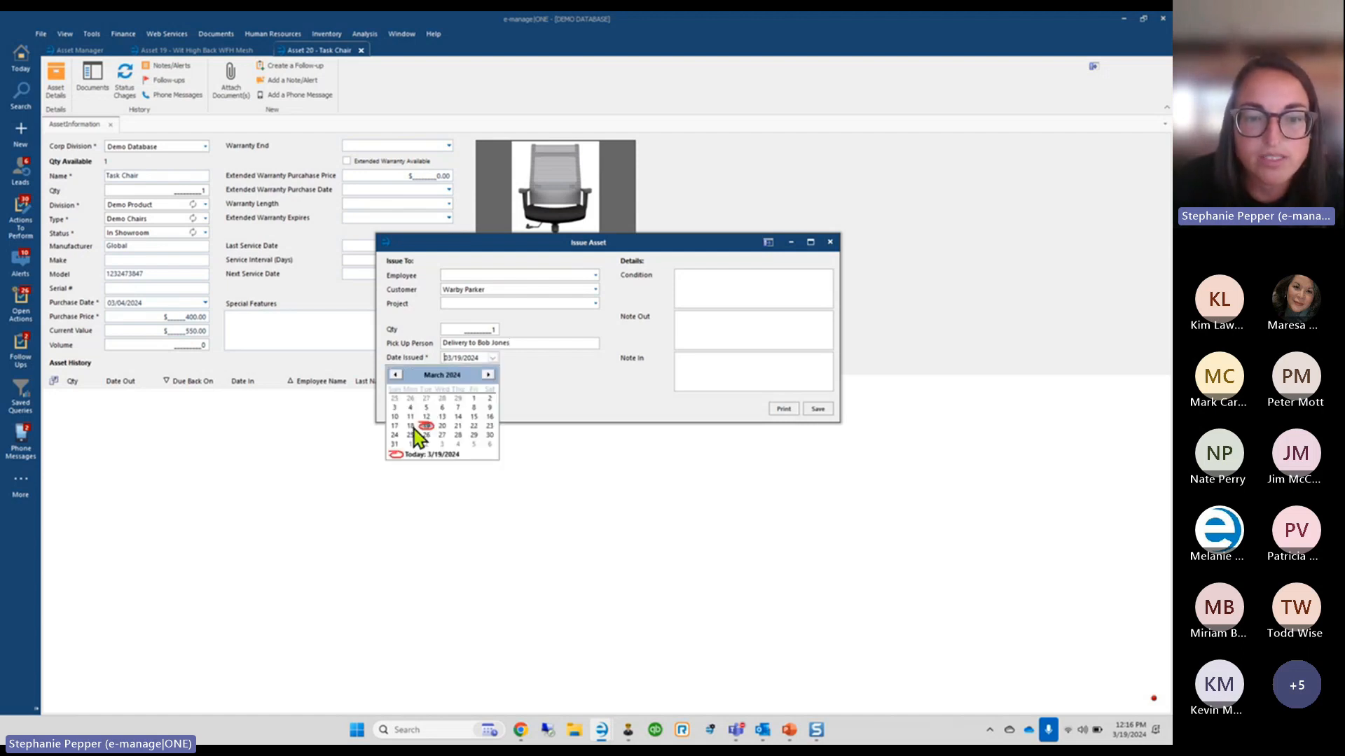
{"action": "left_click", "coordinate": [494, 359]}
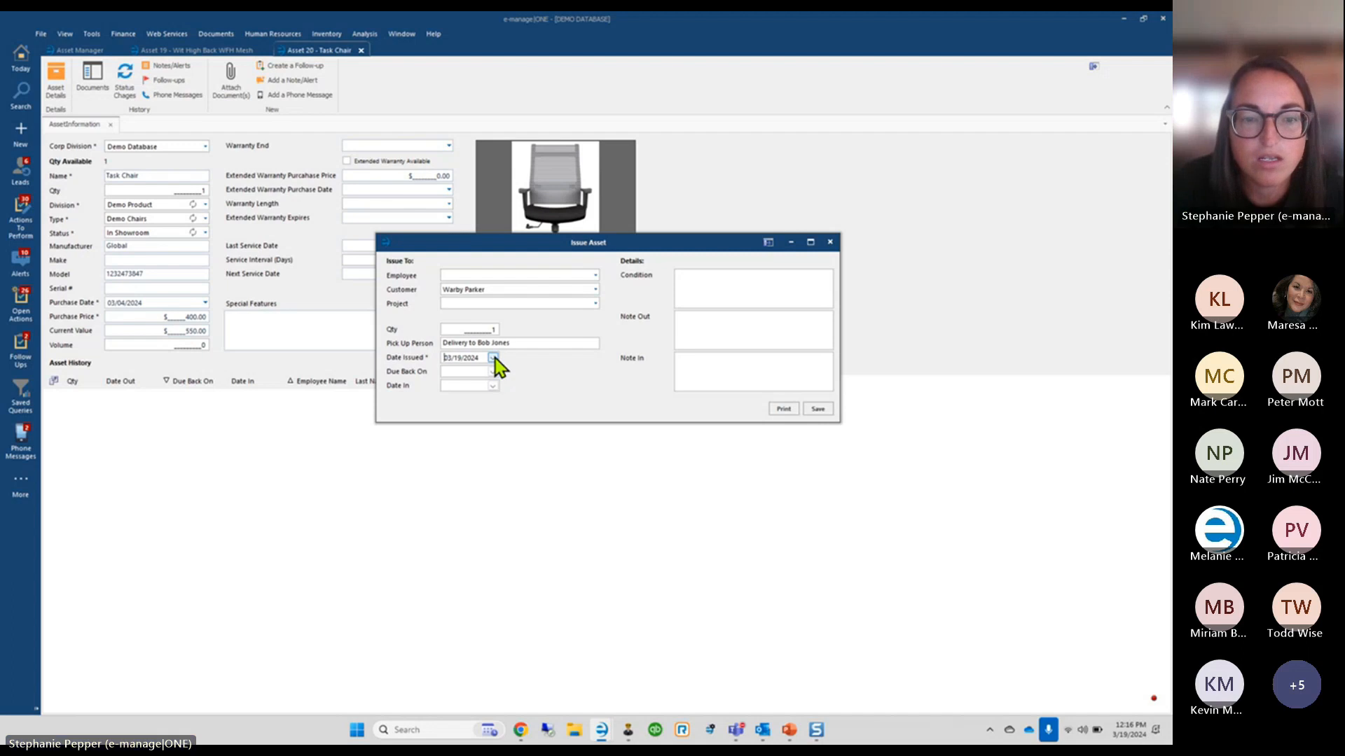
{"action": "left_click", "coordinate": [493, 371]}
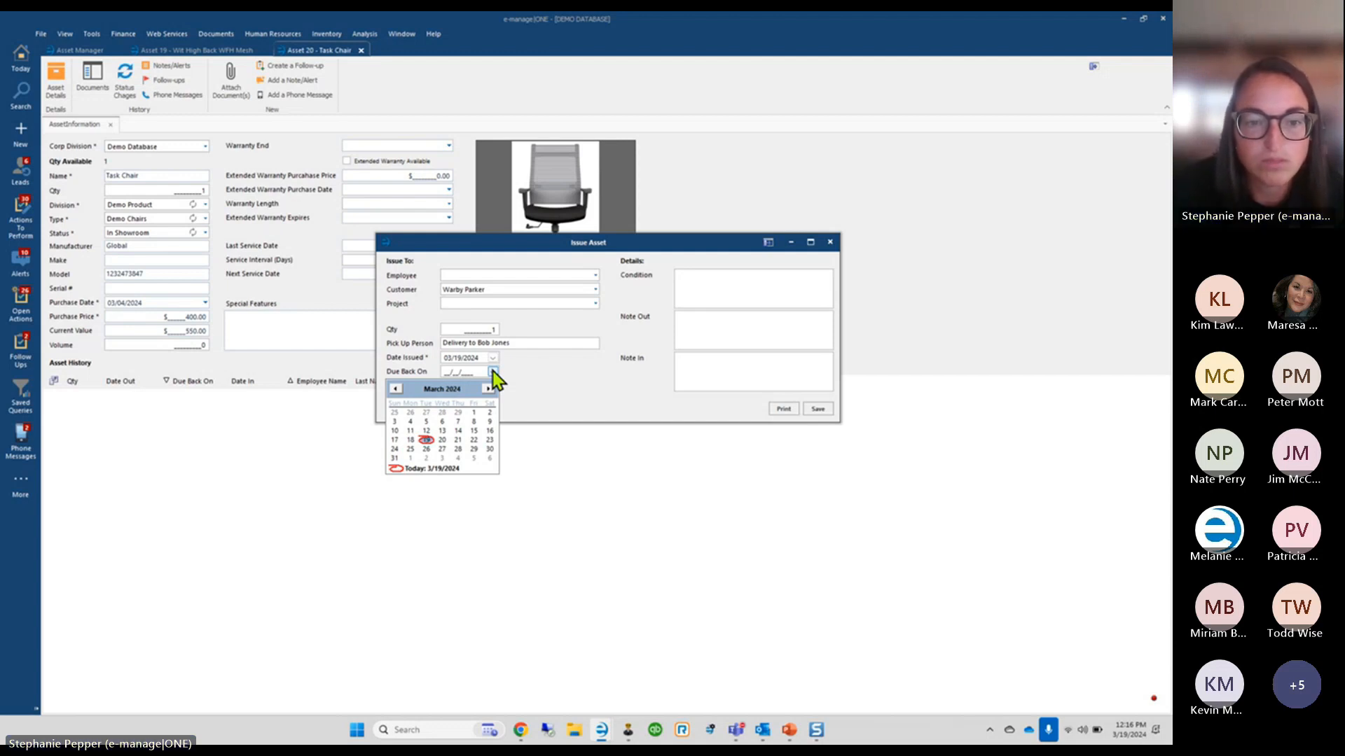
{"action": "left_click", "coordinate": [493, 371]}
{"action": "left_click", "coordinate": [493, 371]}
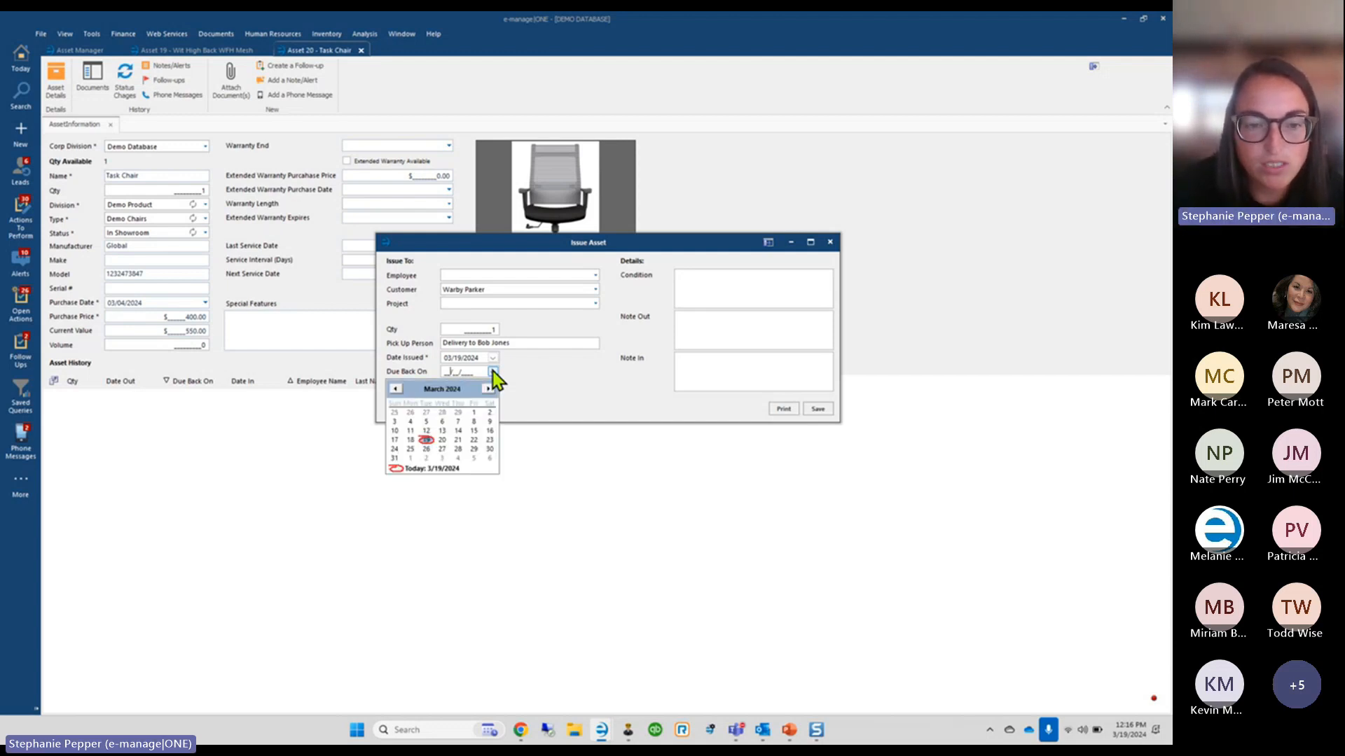
{"action": "left_click", "coordinate": [476, 459]}
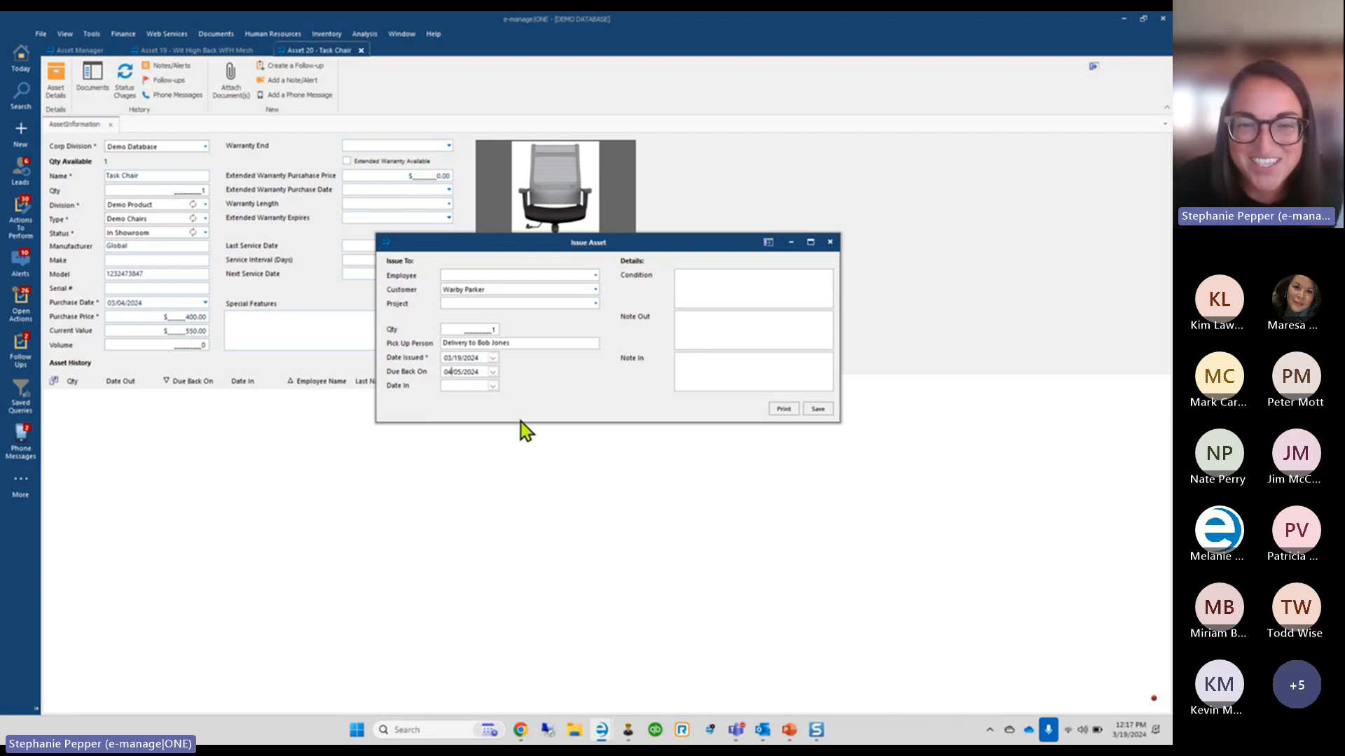
{"action": "left_click", "coordinate": [725, 286]}
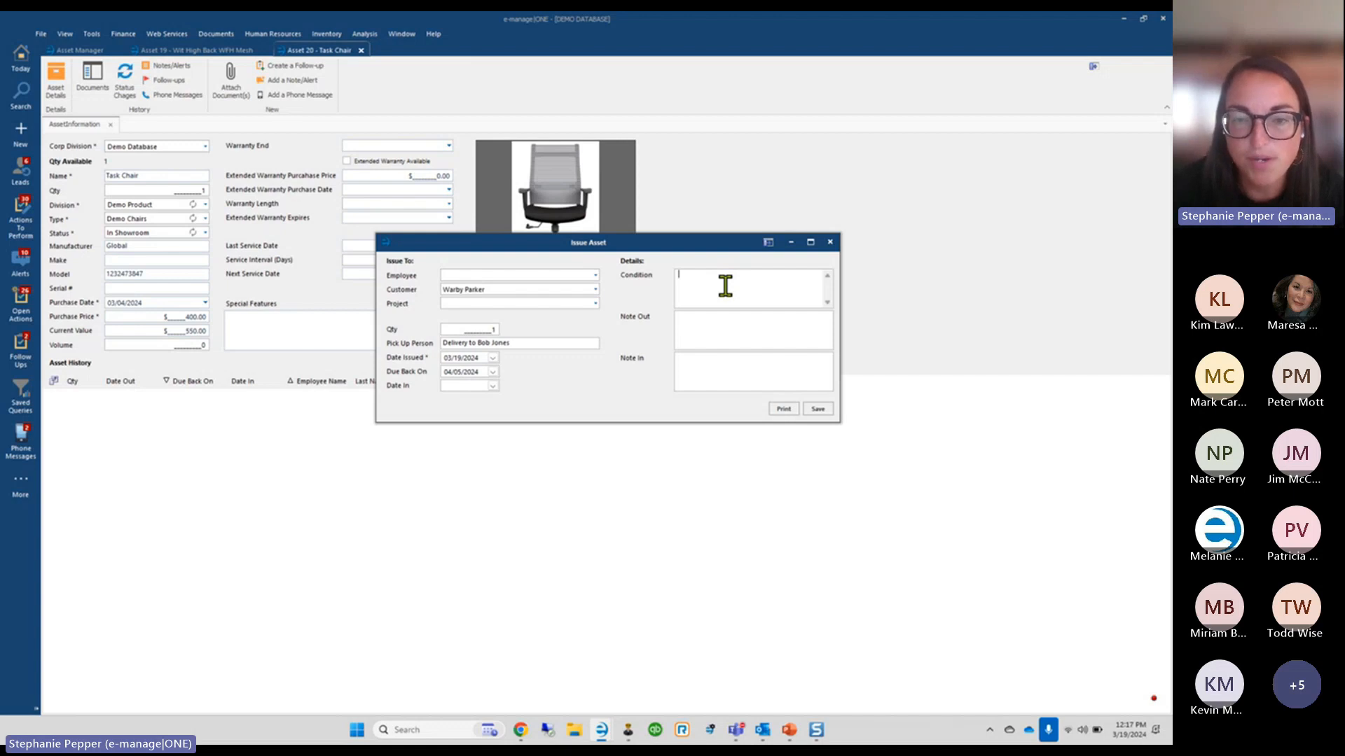
Enter condition 'Brand spanking new' and save the Task Chair issue to Warby Parker
{"action": "type", "text": "Br"}
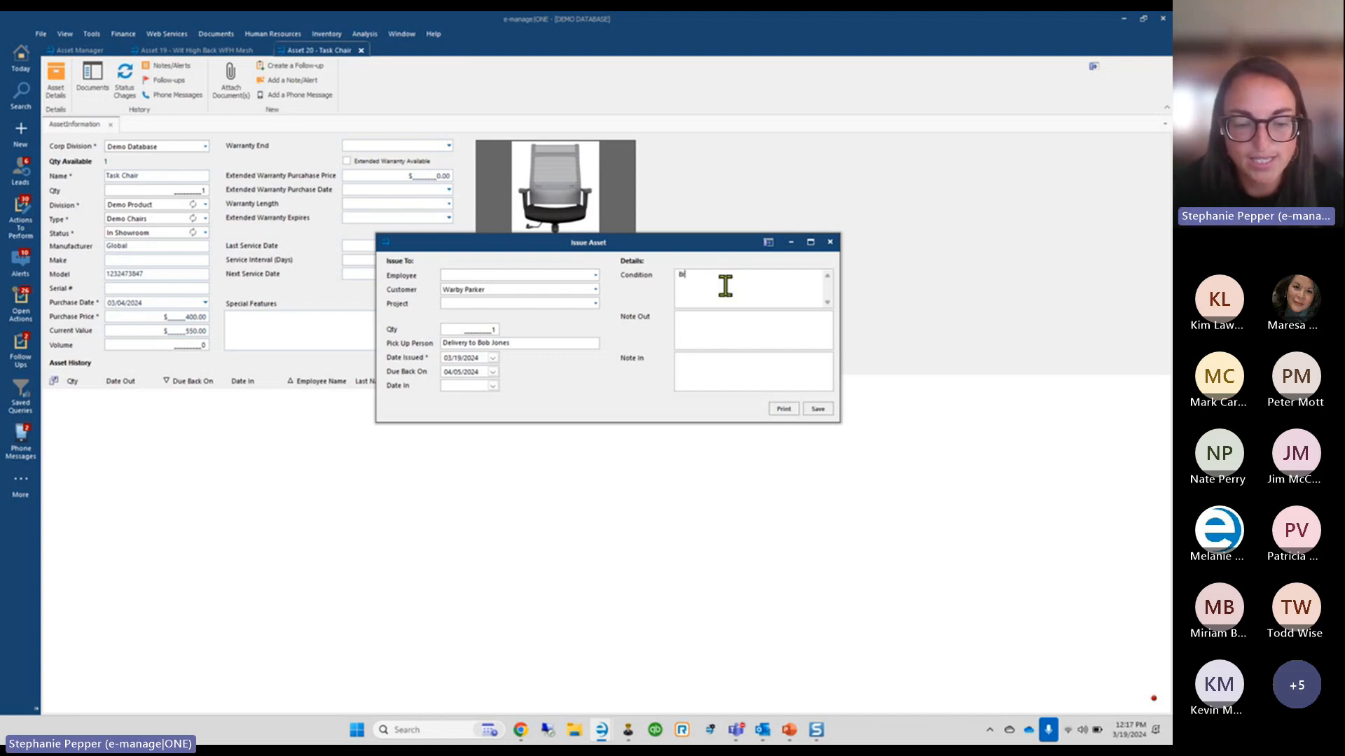
{"action": "type", "text": "and spanking new"}
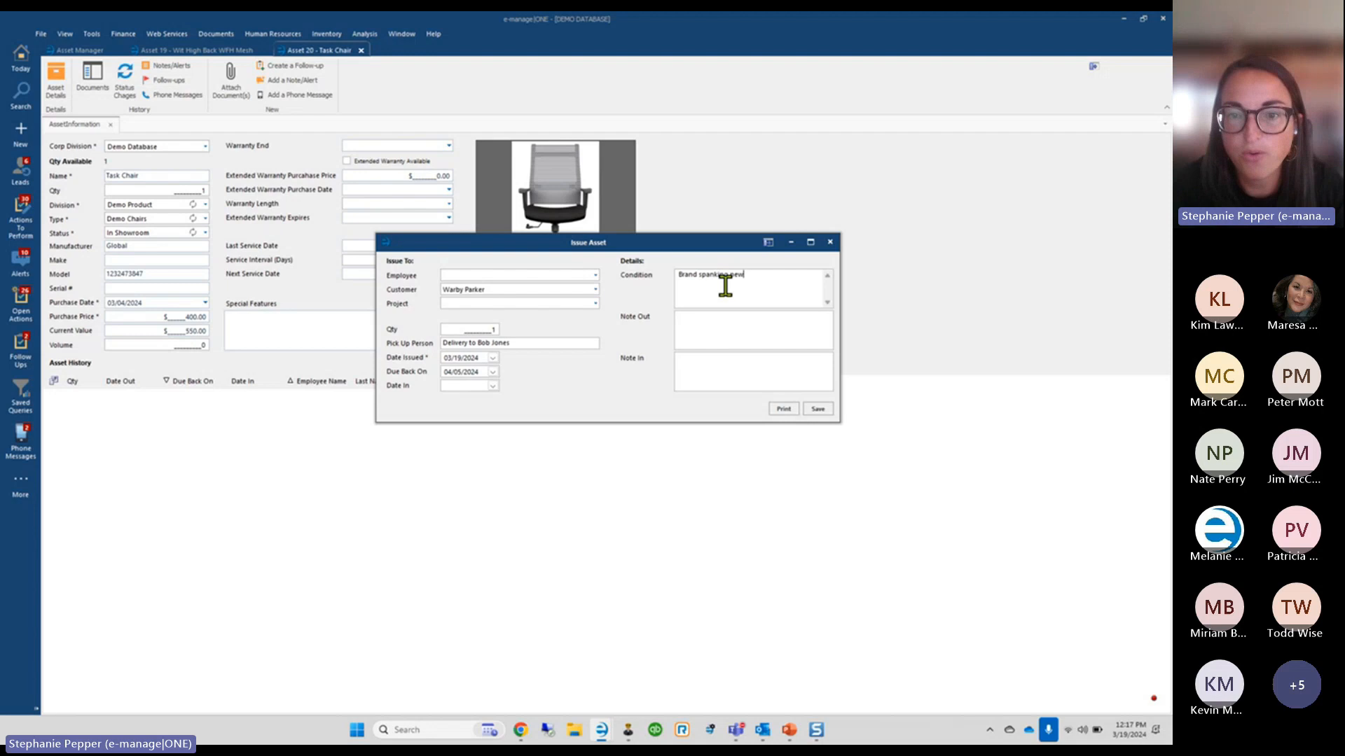
{"action": "left_click", "coordinate": [721, 321]}
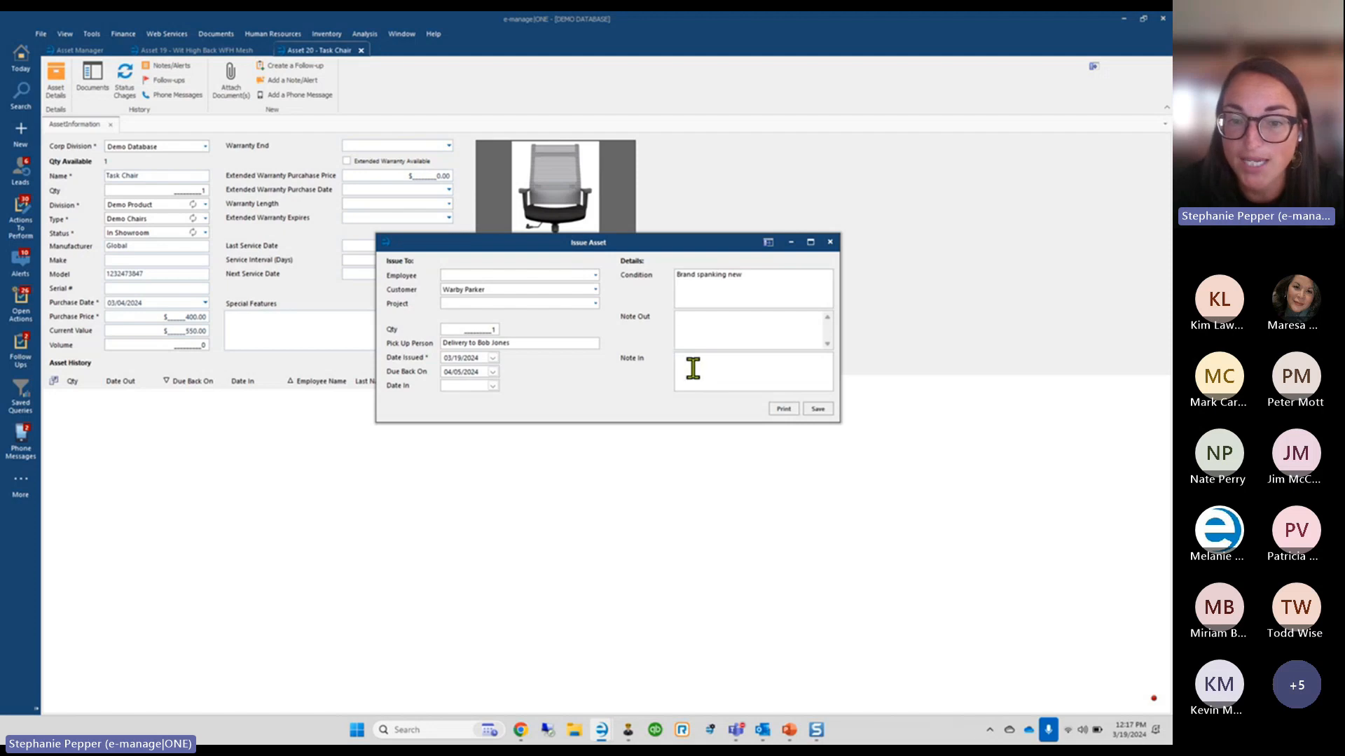
{"action": "left_click", "coordinate": [818, 411]}
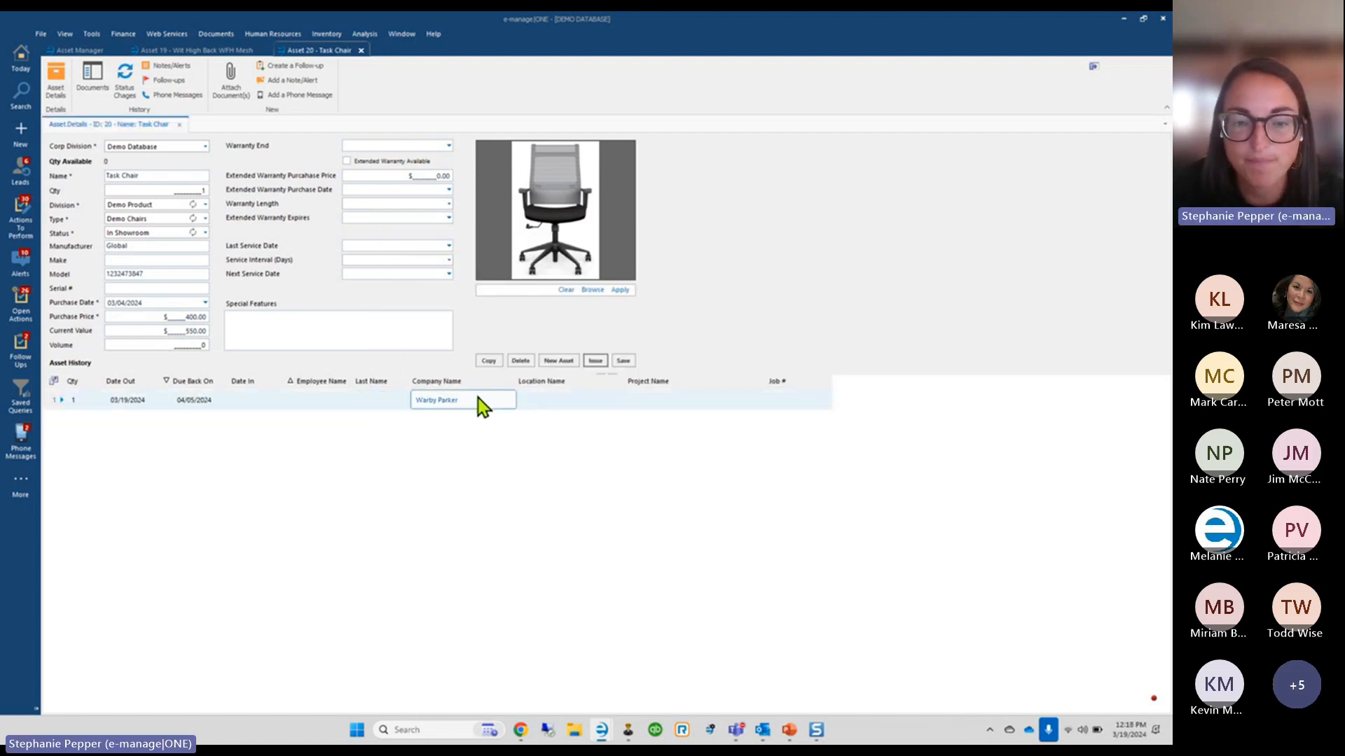
Refresh the asset list, then select the Warby Parker entry in the Task Chair's history
{"action": "left_click", "coordinate": [78, 53]}
{"action": "left_click", "coordinate": [110, 83]}
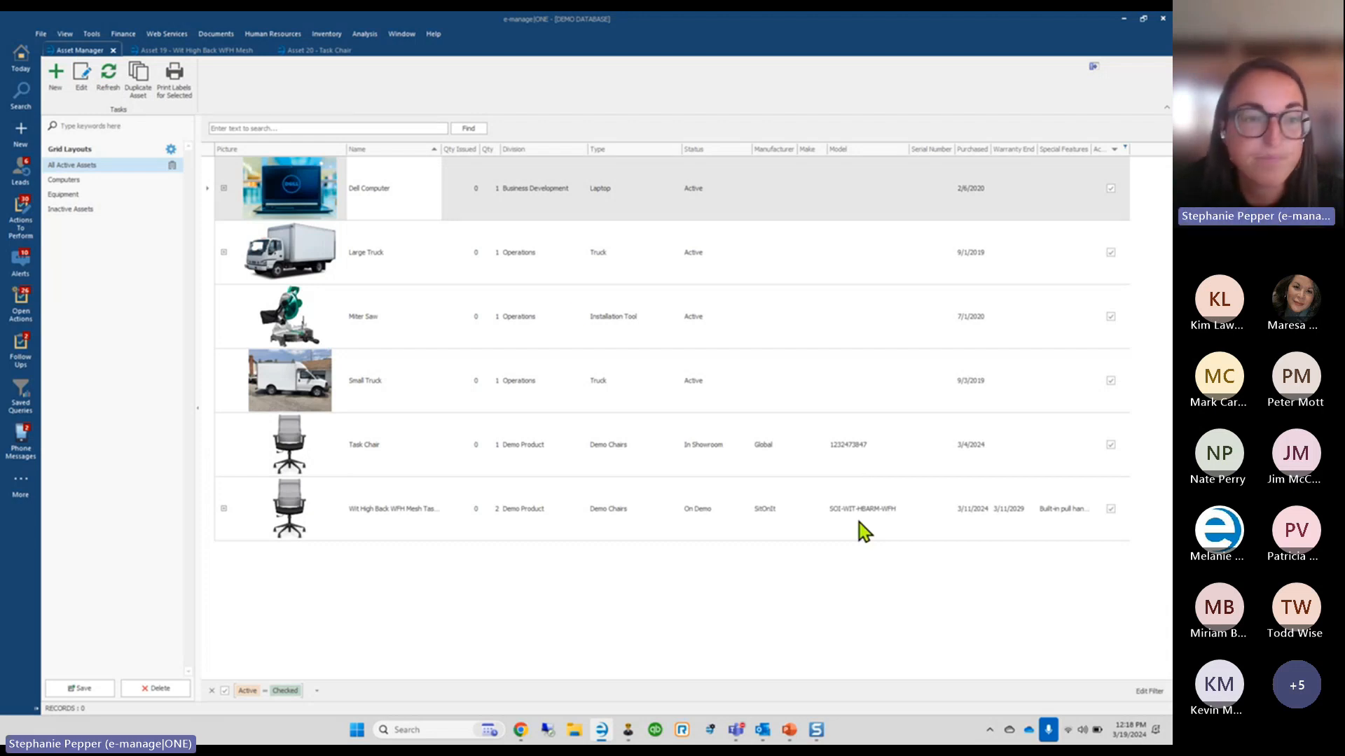
{"action": "left_click", "coordinate": [297, 54]}
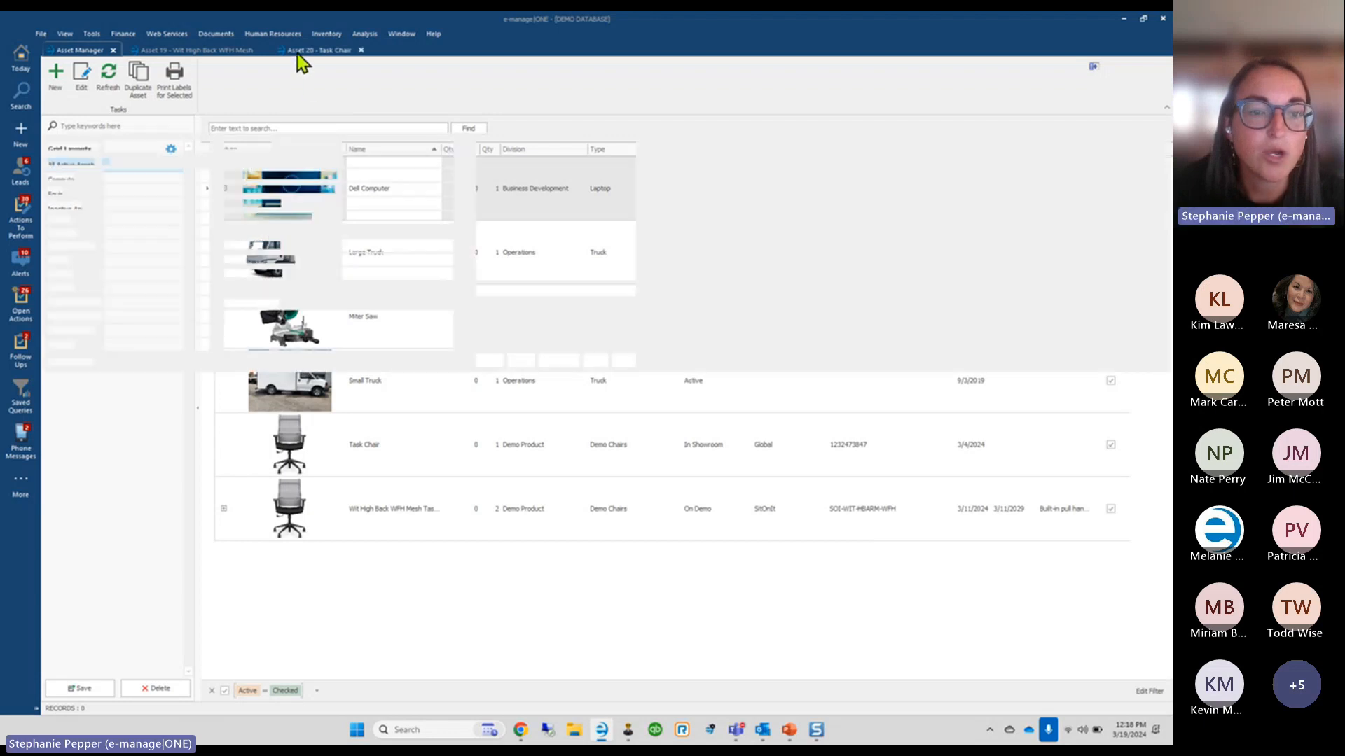
{"action": "left_click", "coordinate": [259, 402]}
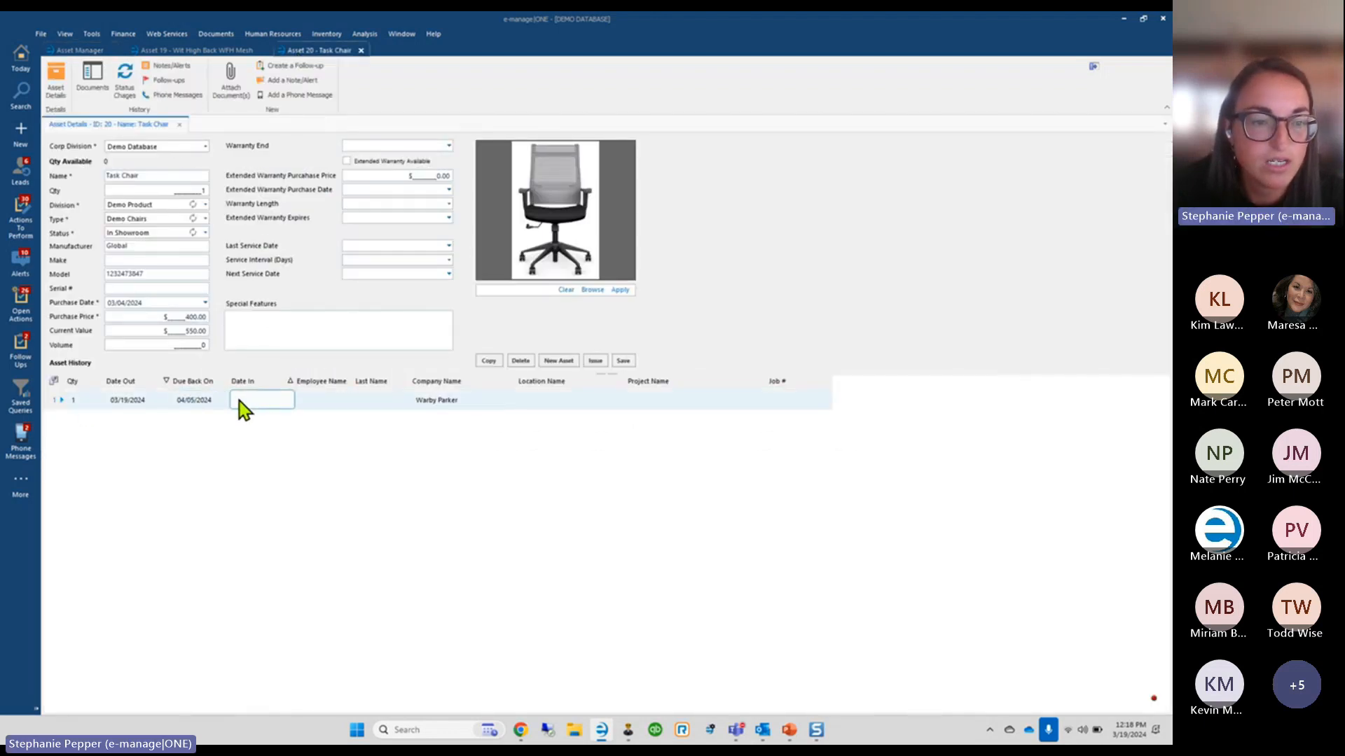
{"action": "left_click", "coordinate": [60, 404]}
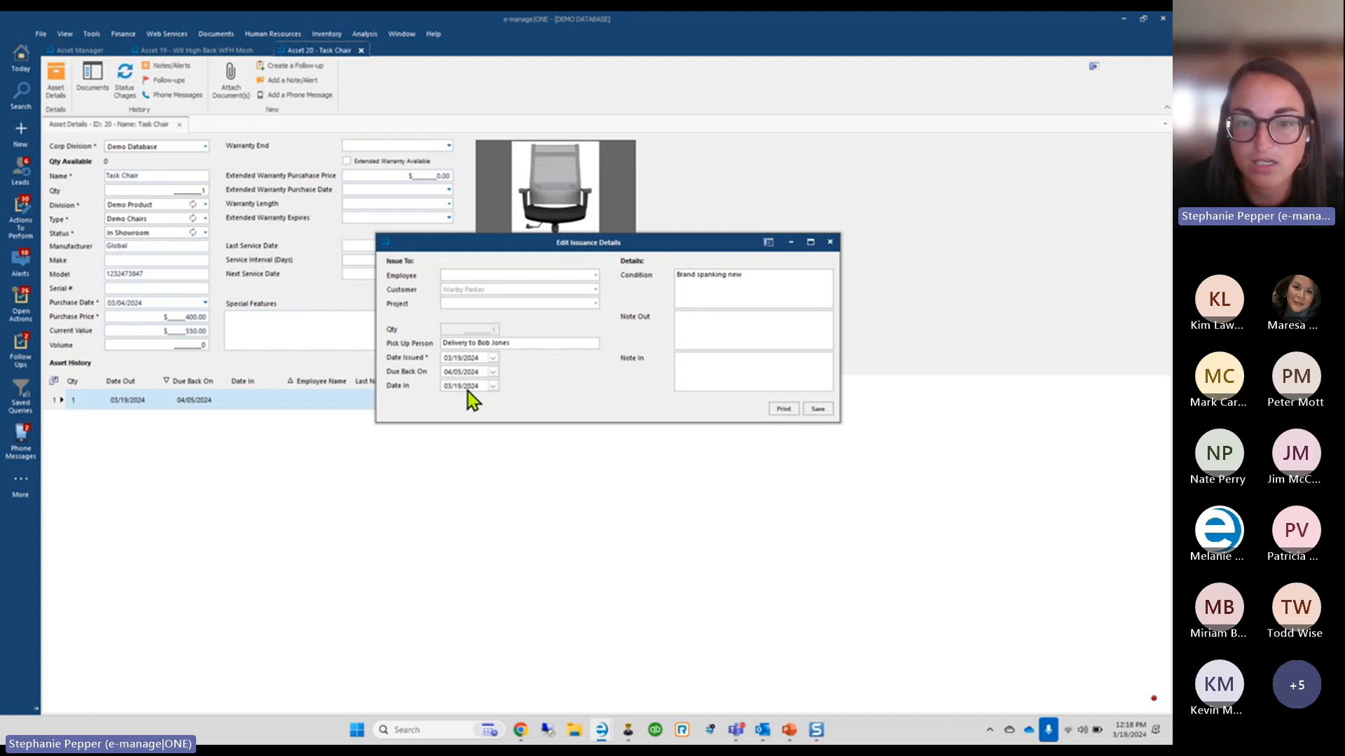
Print the Warby Parker issuance receipt and close the issuance details dialog
{"action": "left_click", "coordinate": [785, 410]}
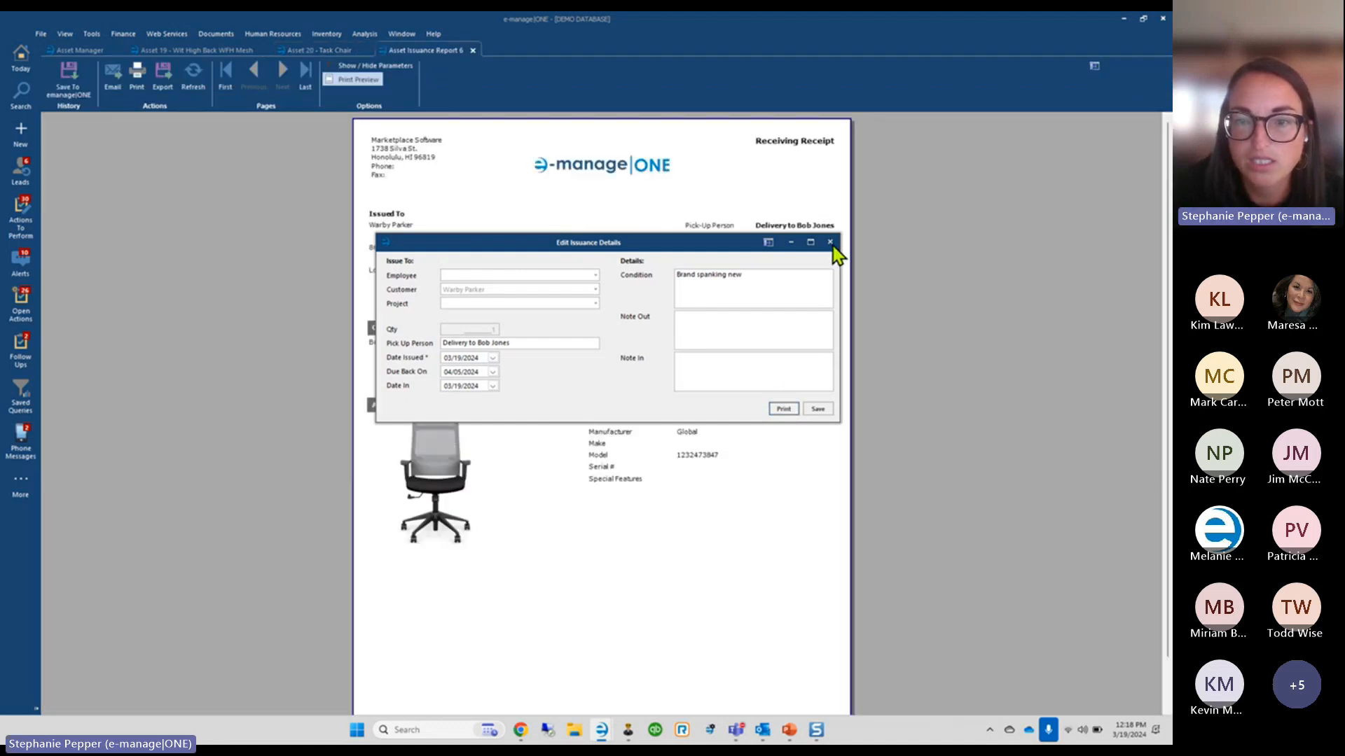
{"action": "left_click", "coordinate": [831, 243]}
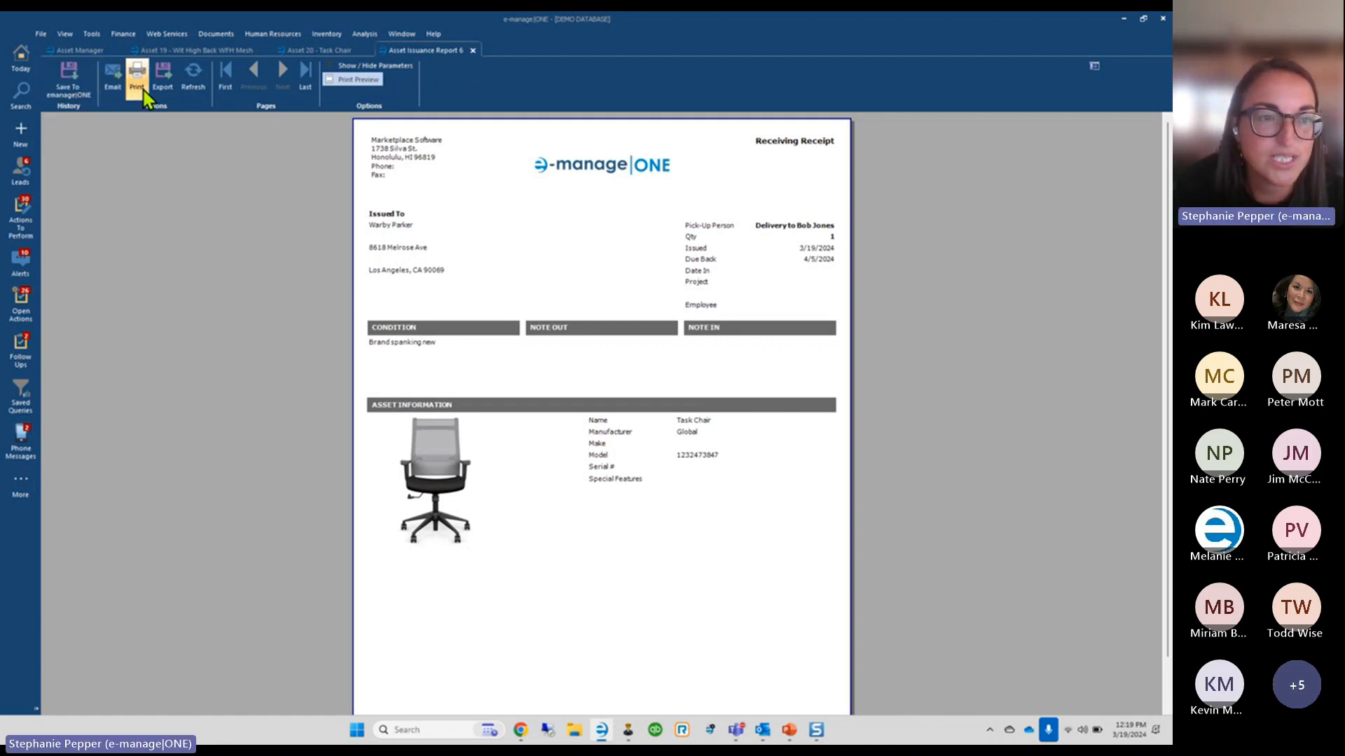
Check the Task Chair's Warby Parker issue back in with Date In 04/05/2024
{"action": "left_click", "coordinate": [473, 50]}
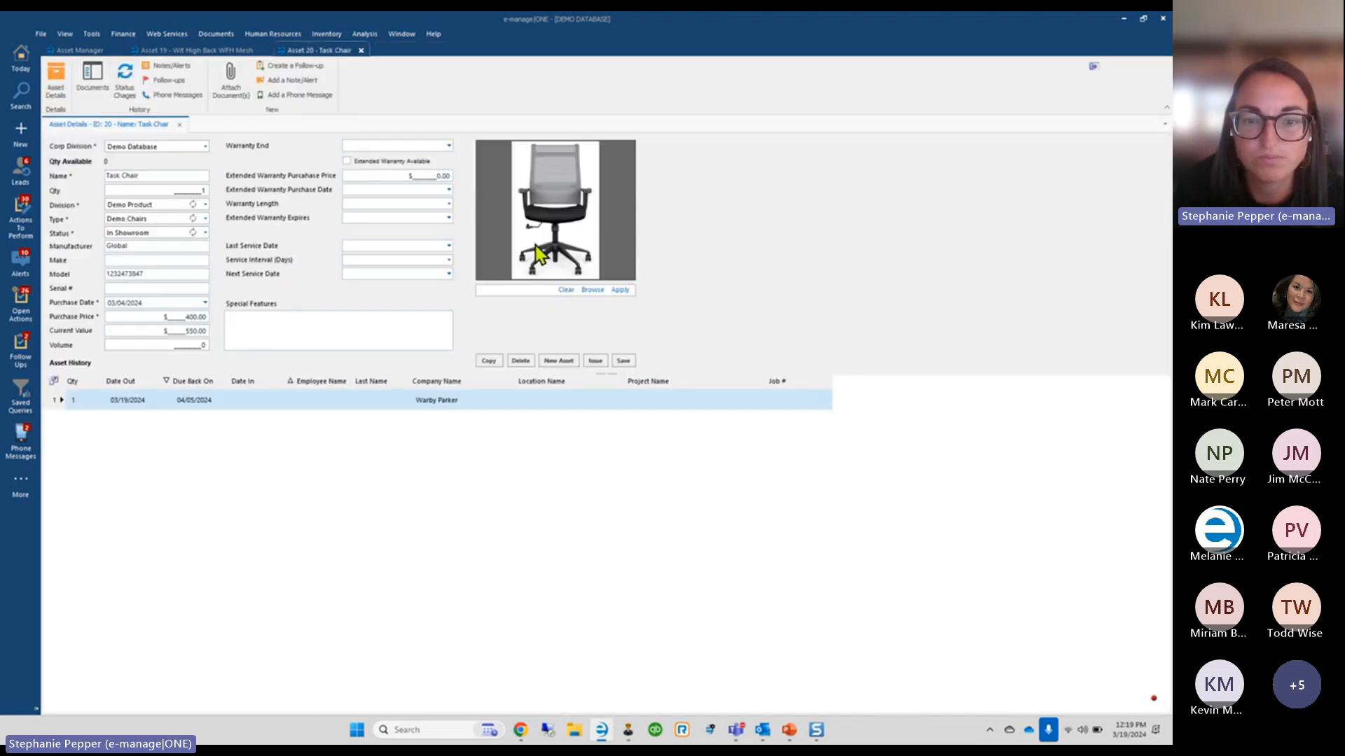
{"action": "left_click", "coordinate": [525, 402]}
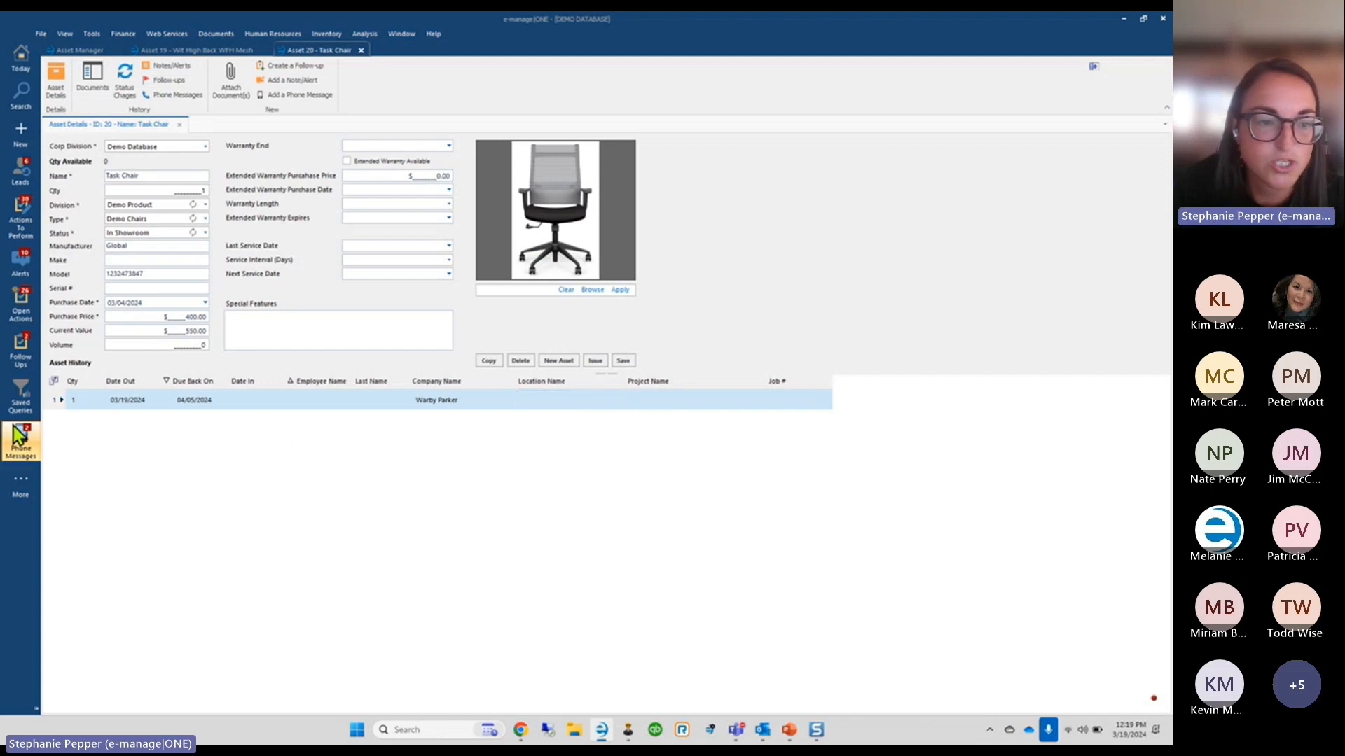
{"action": "double_click", "coordinate": [57, 402]}
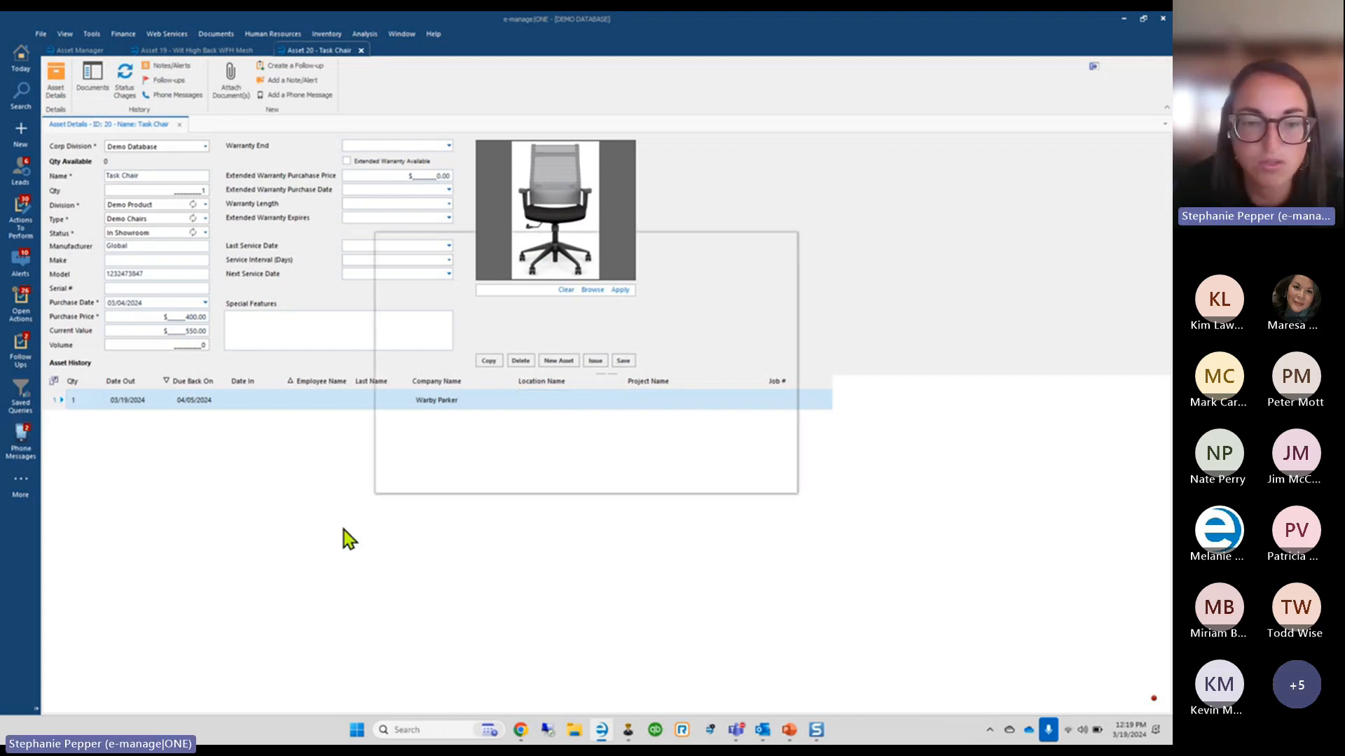
{"action": "left_click", "coordinate": [493, 386]}
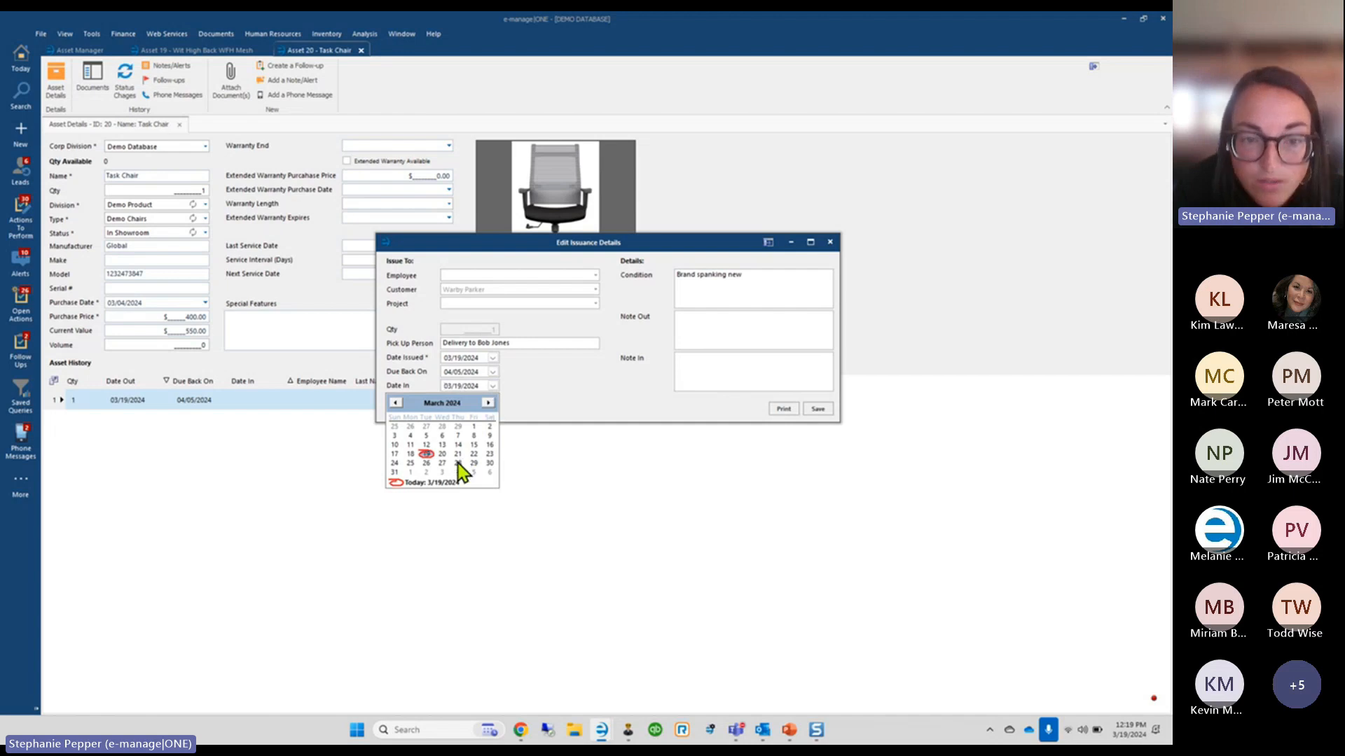
{"action": "left_click", "coordinate": [474, 472]}
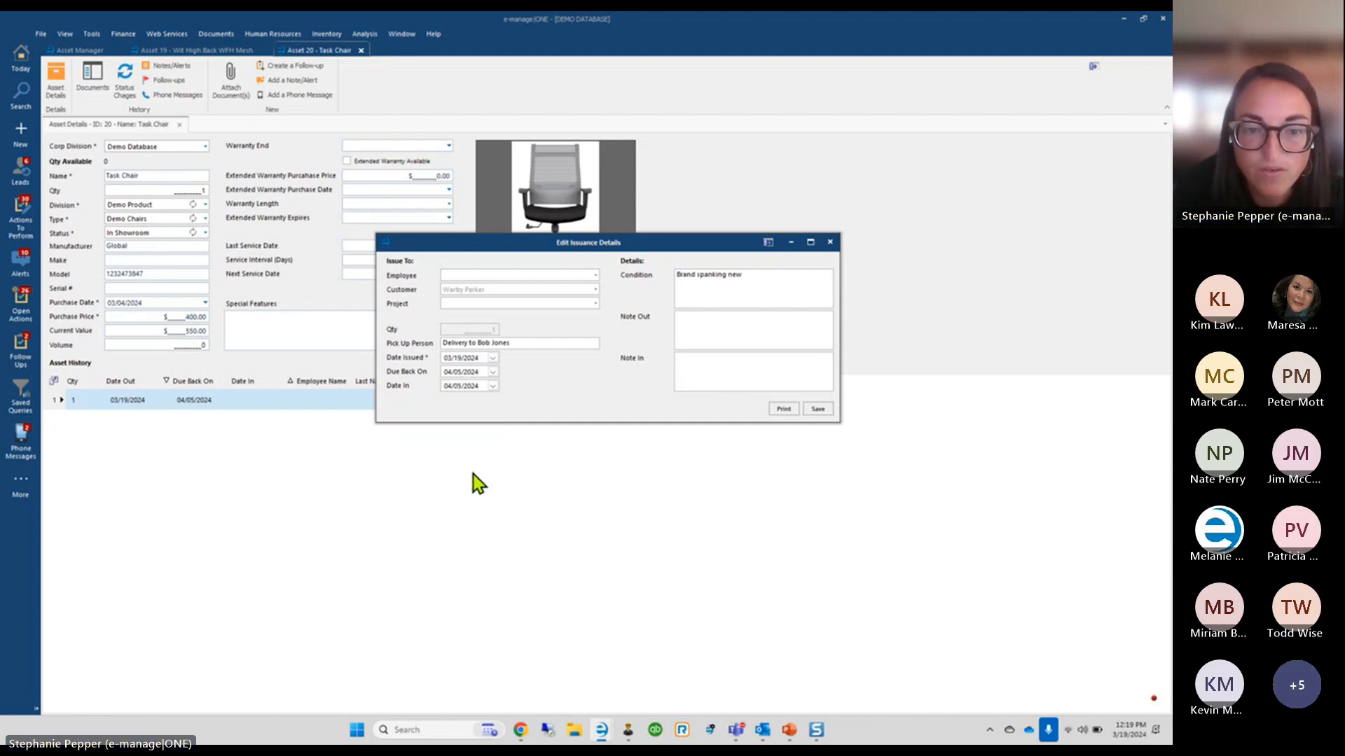
{"action": "left_click", "coordinate": [812, 414]}
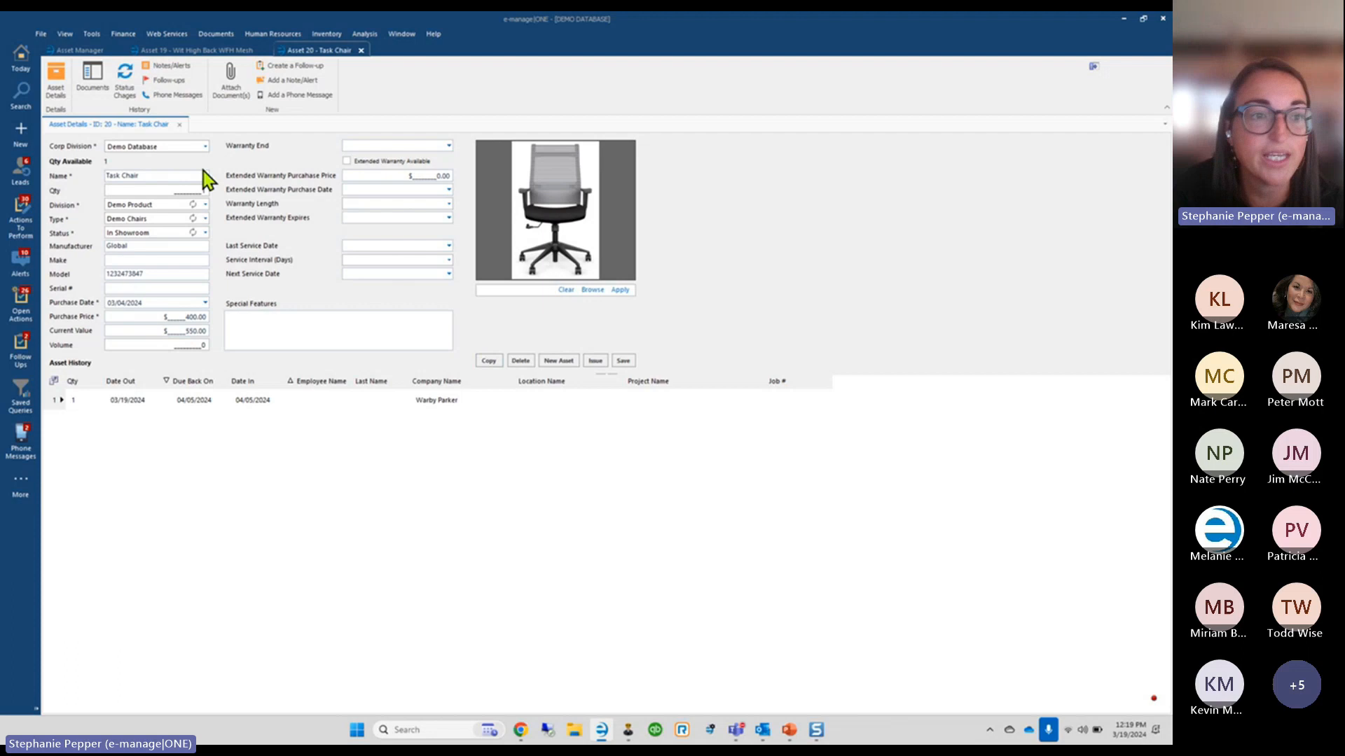
{"action": "left_click", "coordinate": [79, 51]}
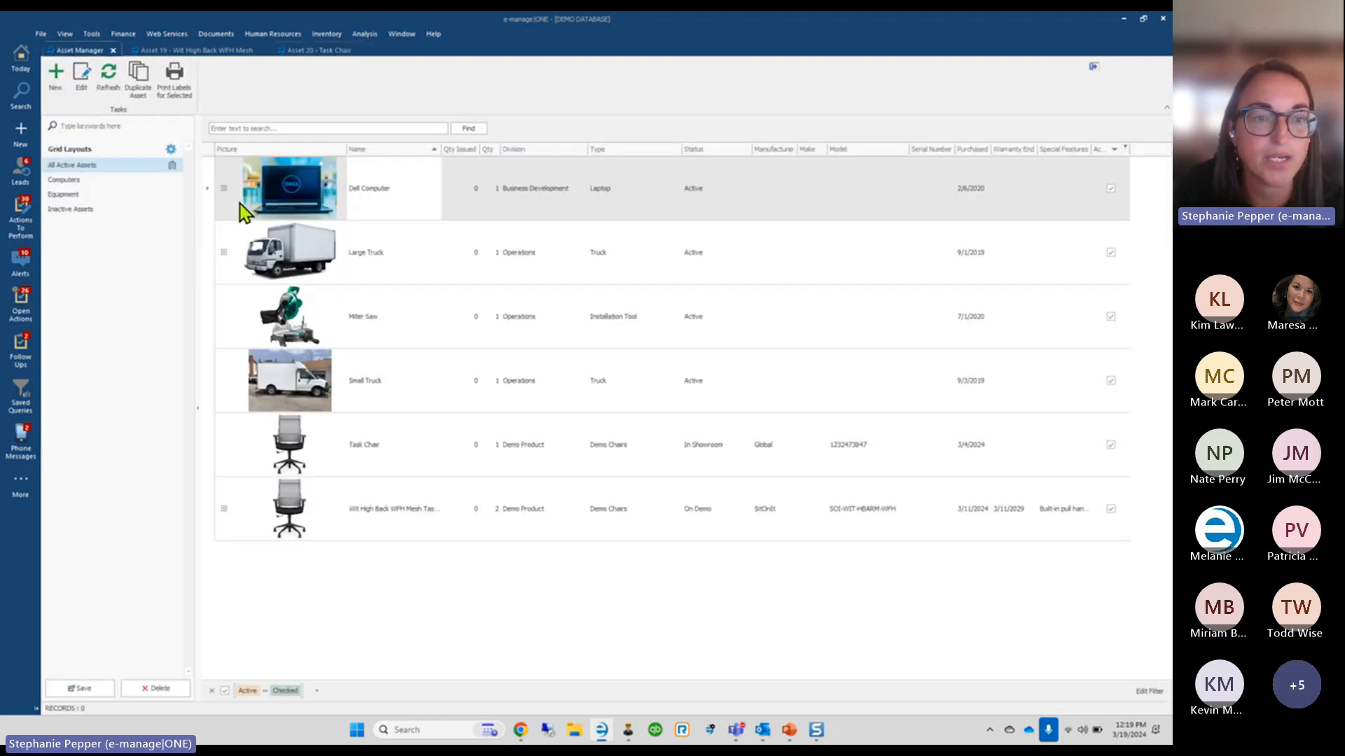
{"action": "left_click", "coordinate": [235, 312]}
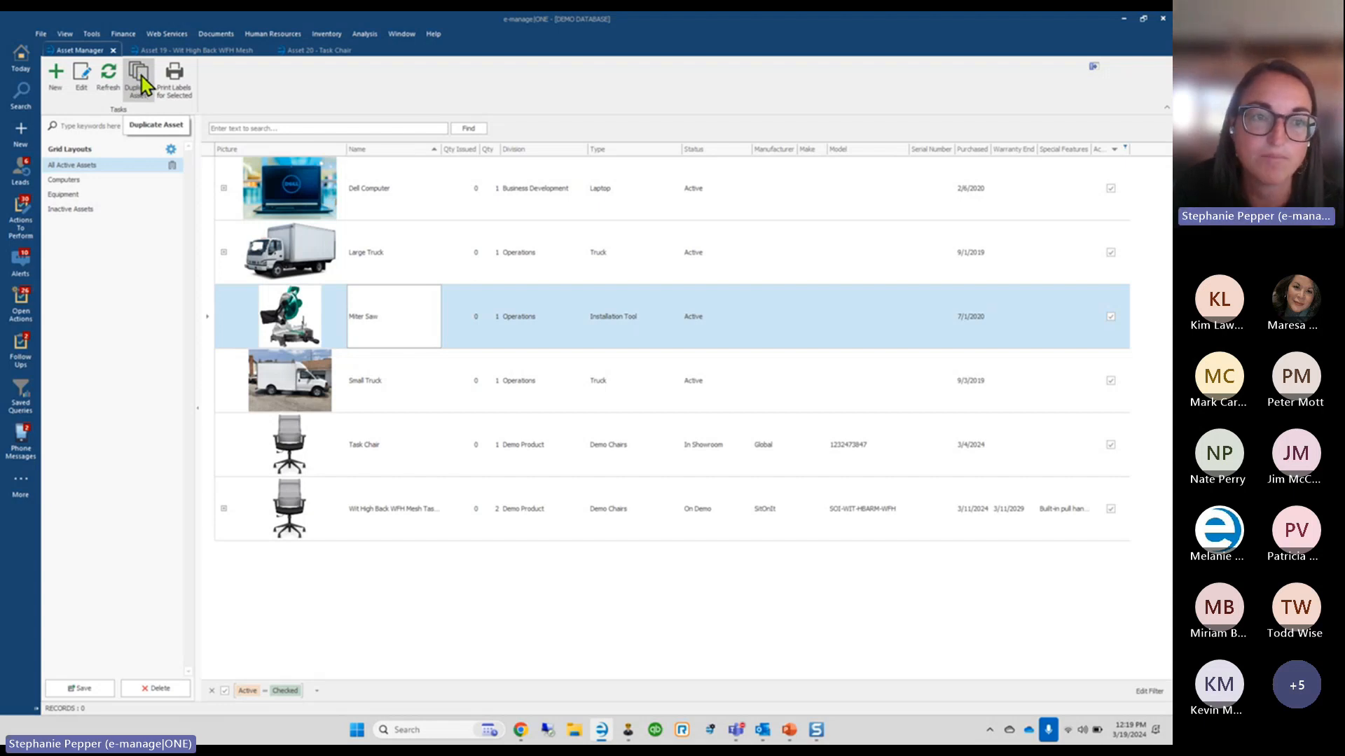
{"action": "left_click", "coordinate": [314, 53]}
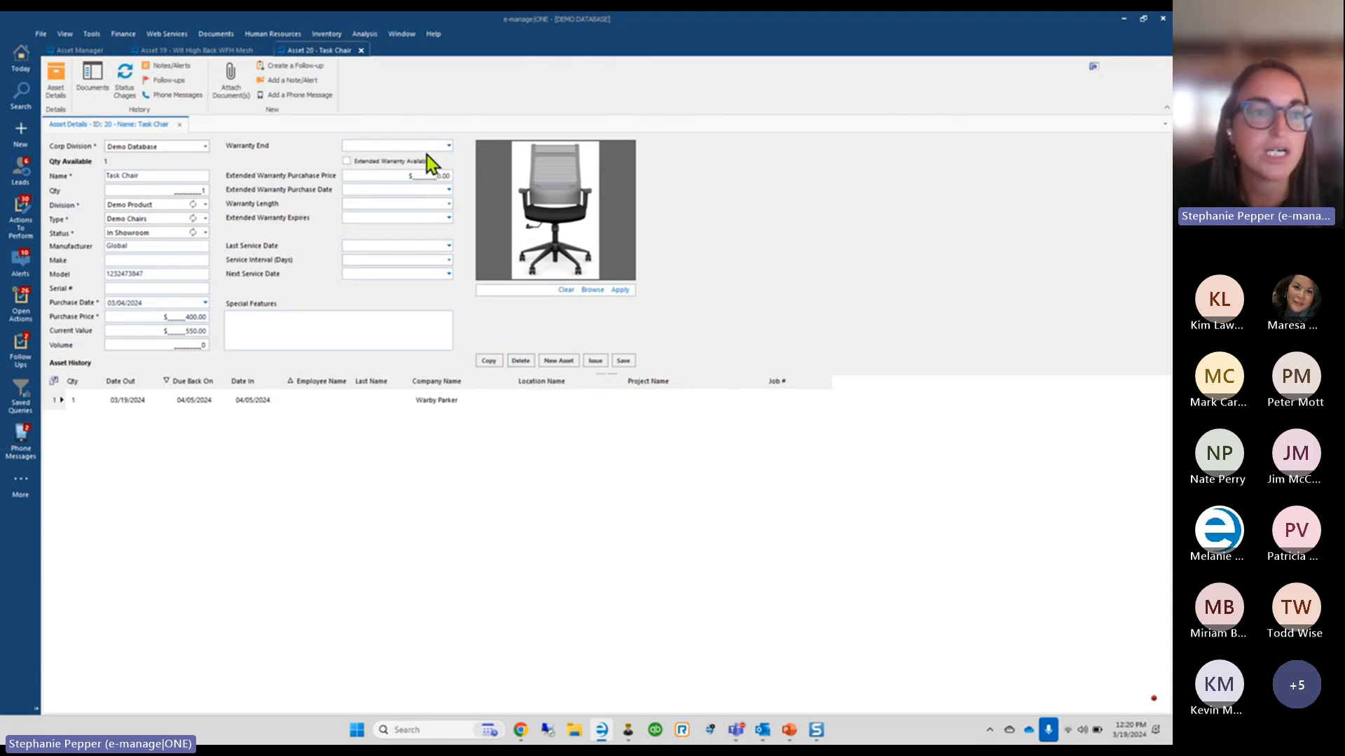
{"action": "left_click", "coordinate": [82, 52]}
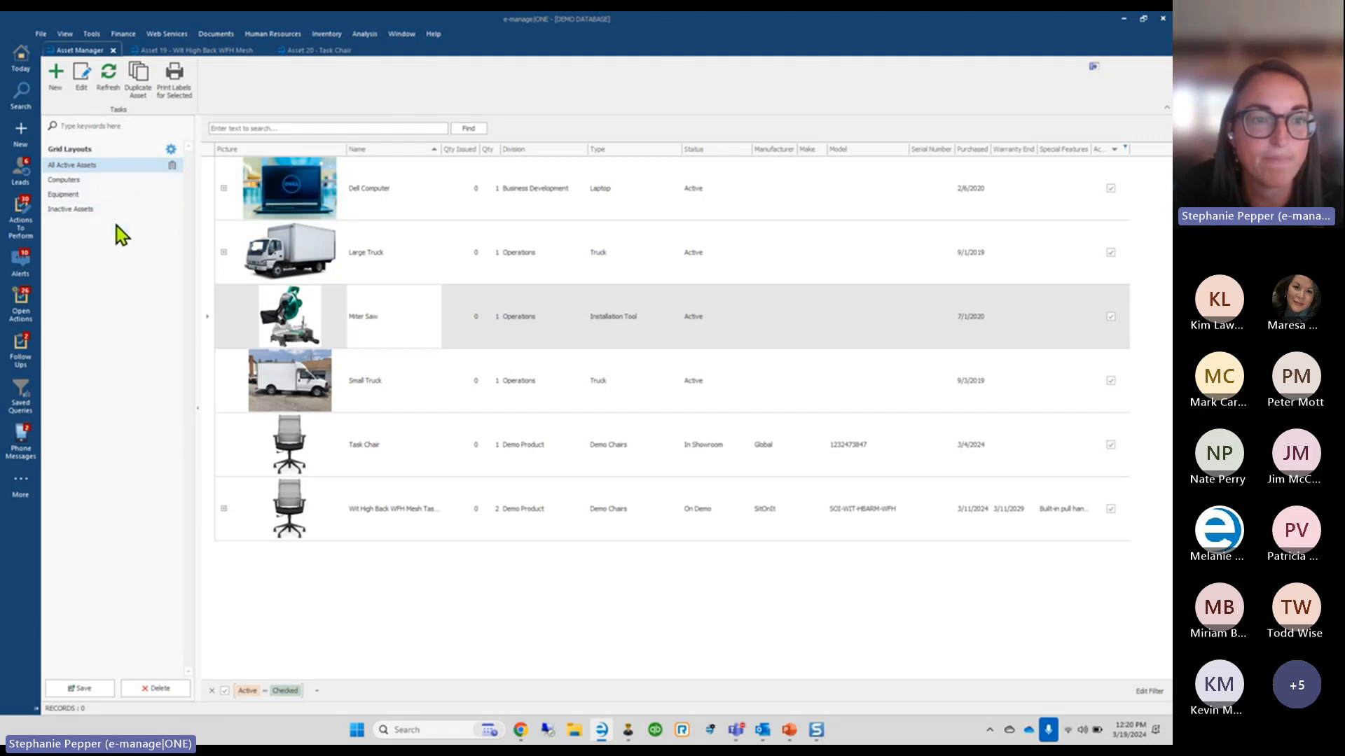
{"action": "left_click", "coordinate": [209, 328]}
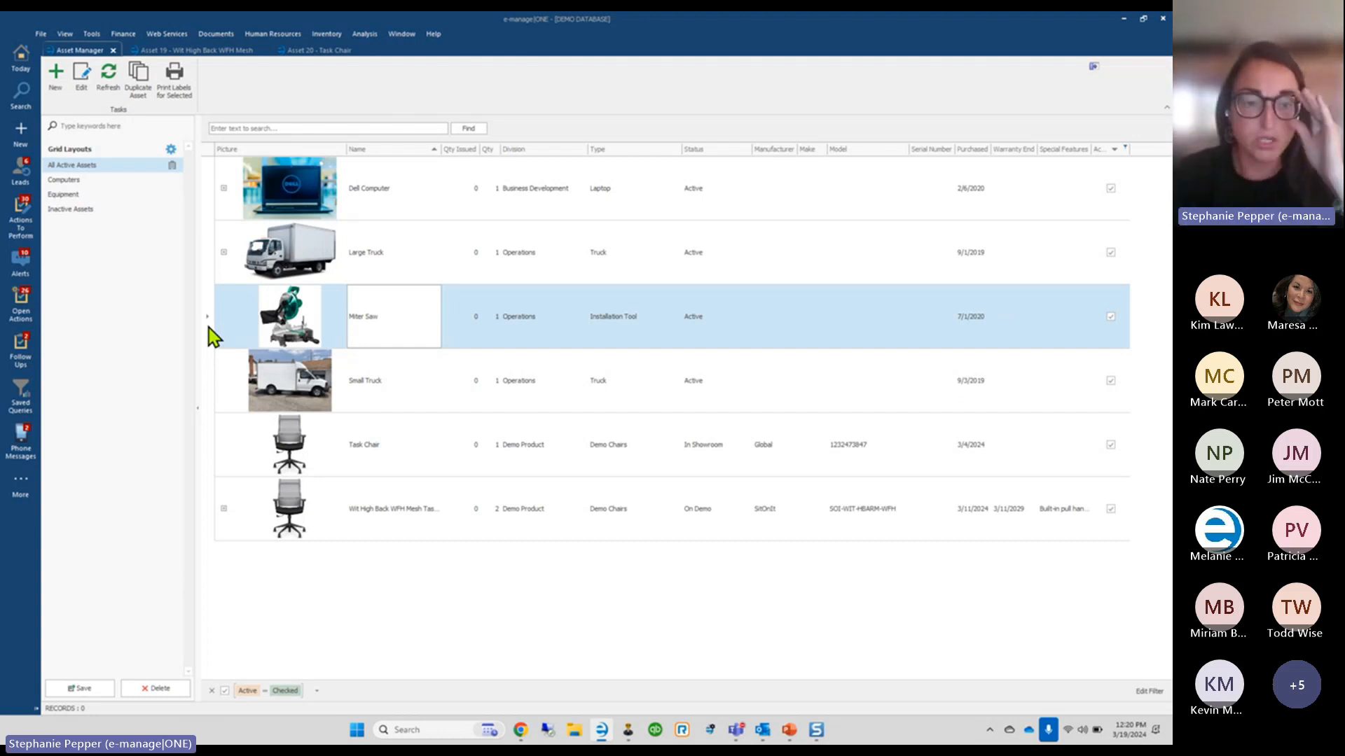
Generate a Word label sheet for the Task Chair with the default quantity and bring it up
{"action": "left_click", "coordinate": [215, 457]}
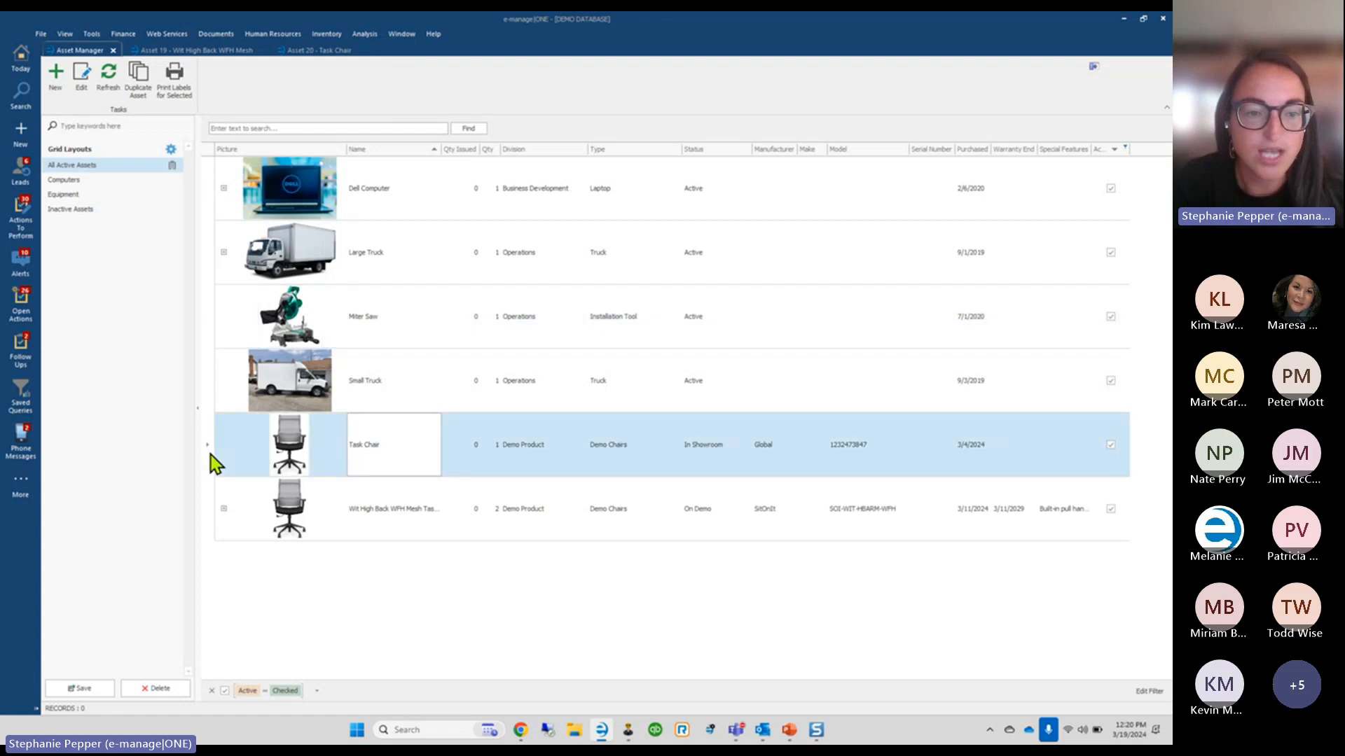
{"action": "left_click", "coordinate": [174, 75]}
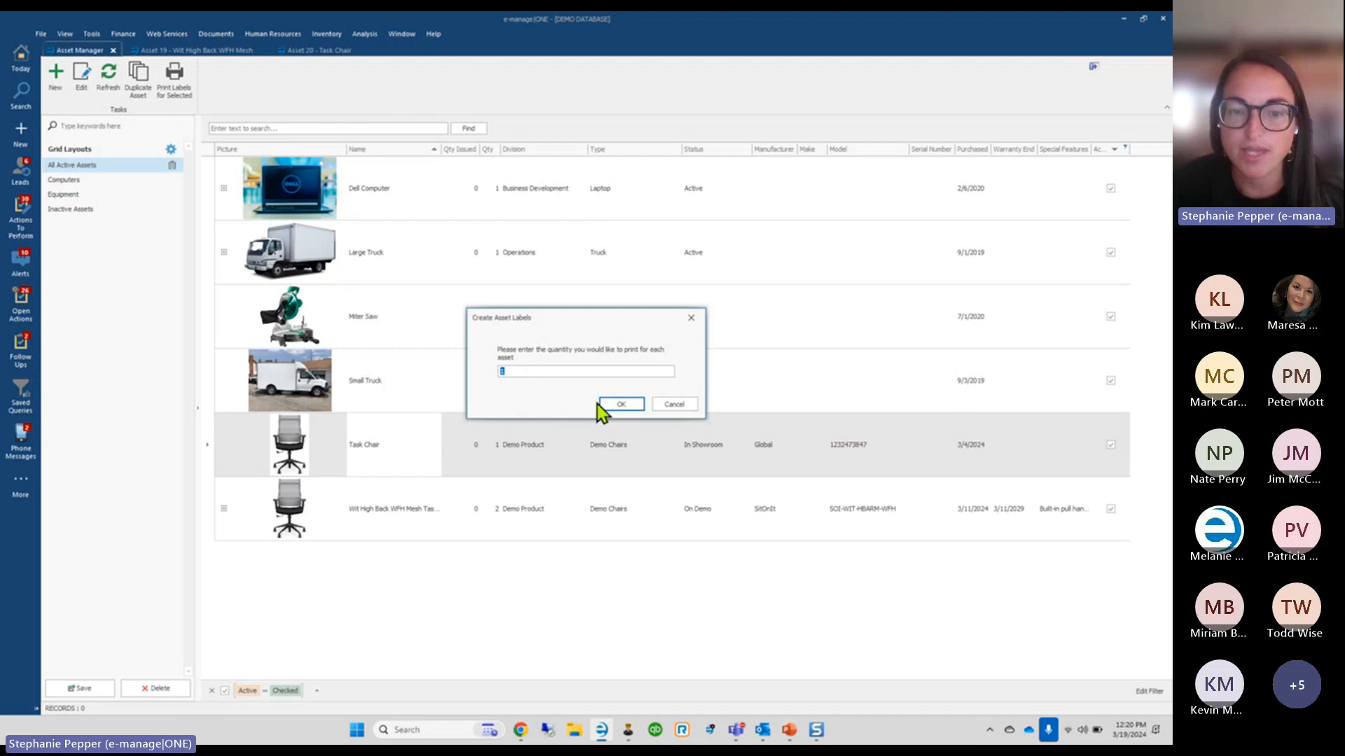
{"action": "left_click", "coordinate": [617, 406]}
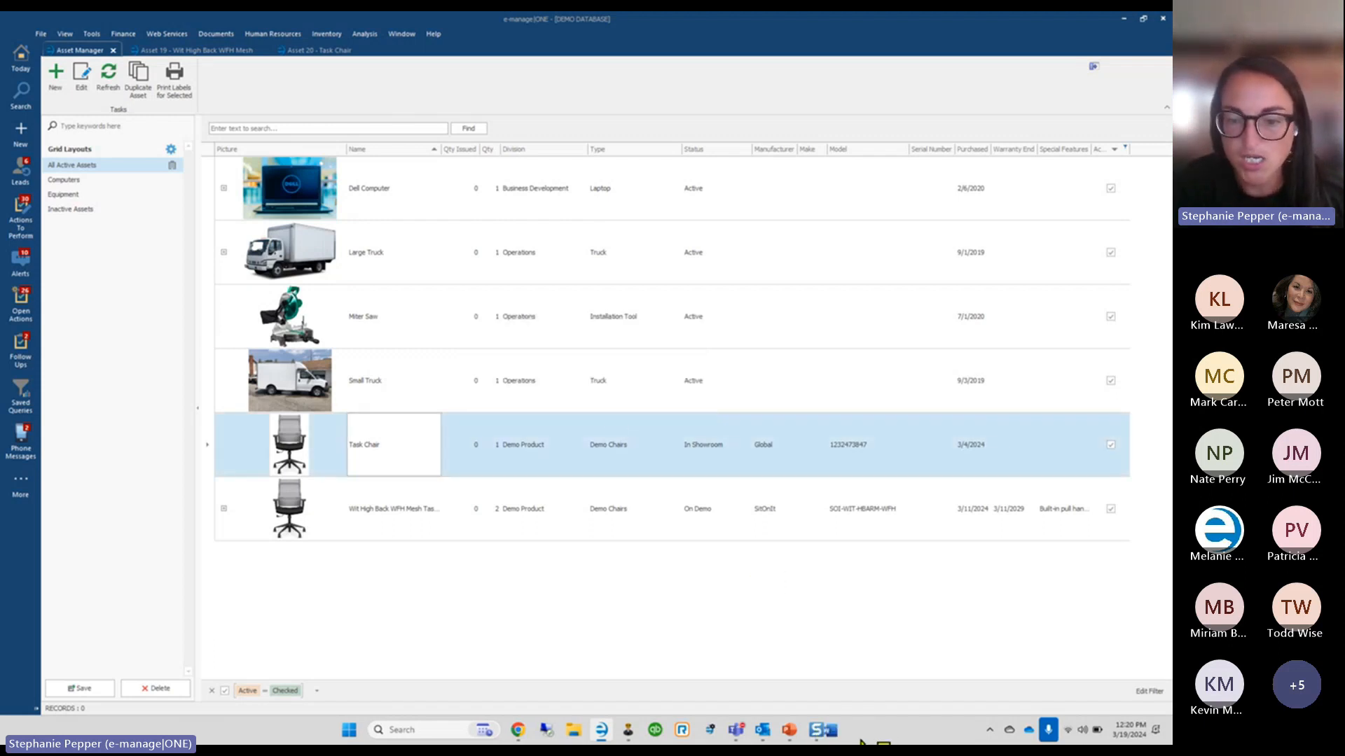
{"action": "left_click", "coordinate": [834, 734]}
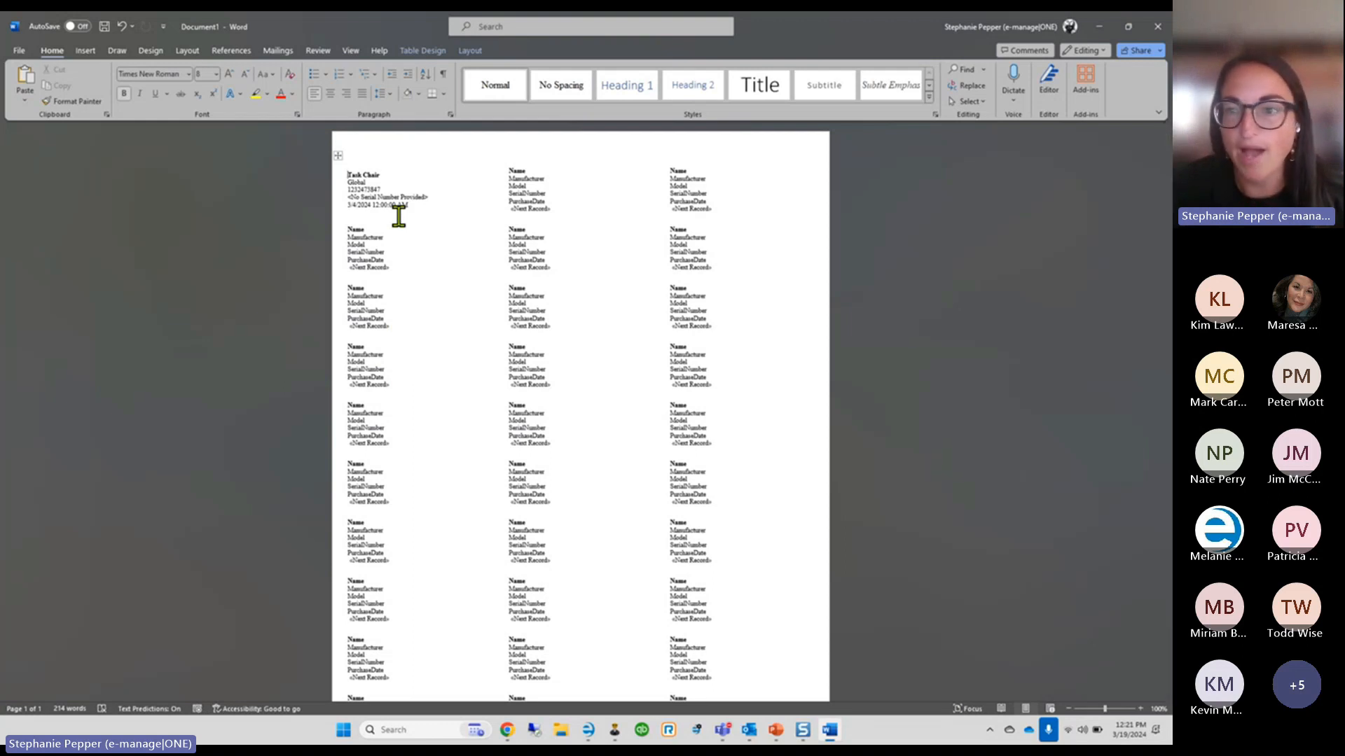
Minimize the Word label sheet to bring the Asset Manager back
{"action": "left_click", "coordinate": [1095, 32]}
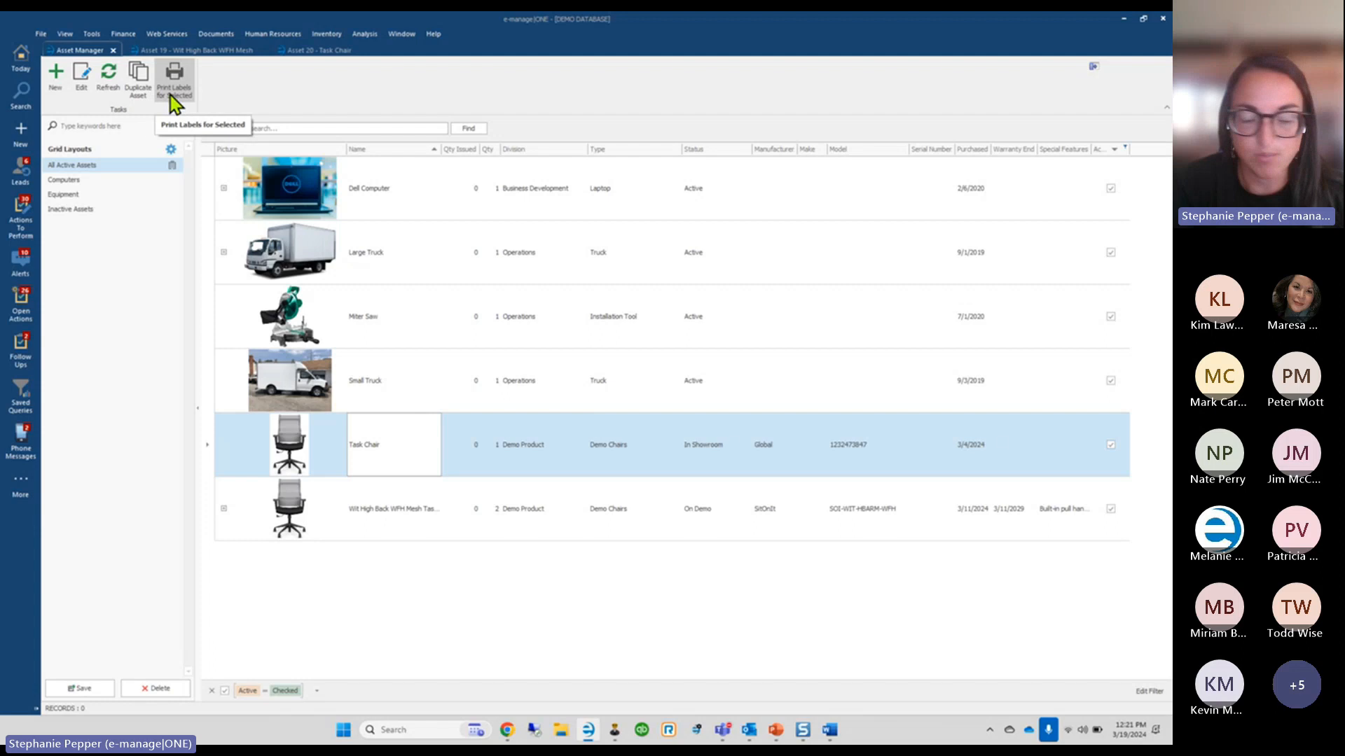
Look over the Task Chair and high-back mesh chair details, then open the Dell Computer asset
{"action": "left_click", "coordinate": [320, 52]}
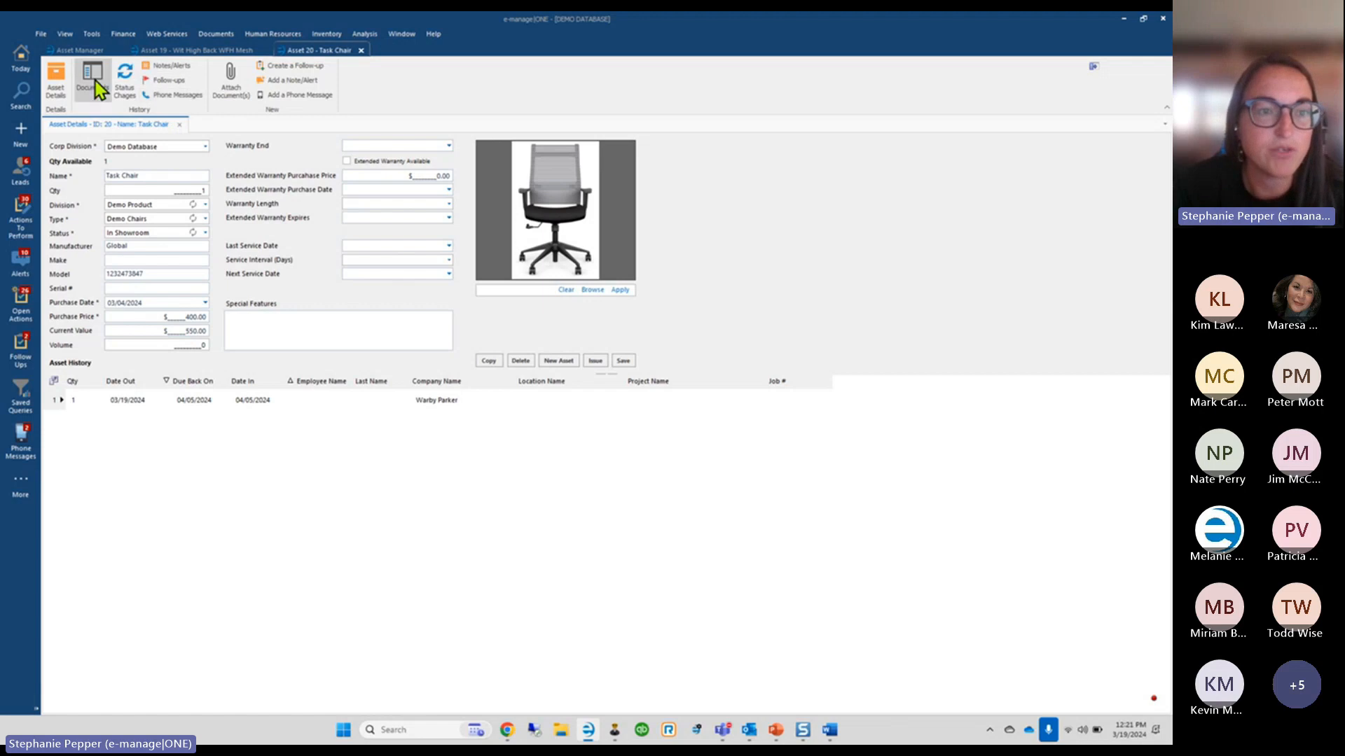
{"action": "left_click", "coordinate": [180, 53]}
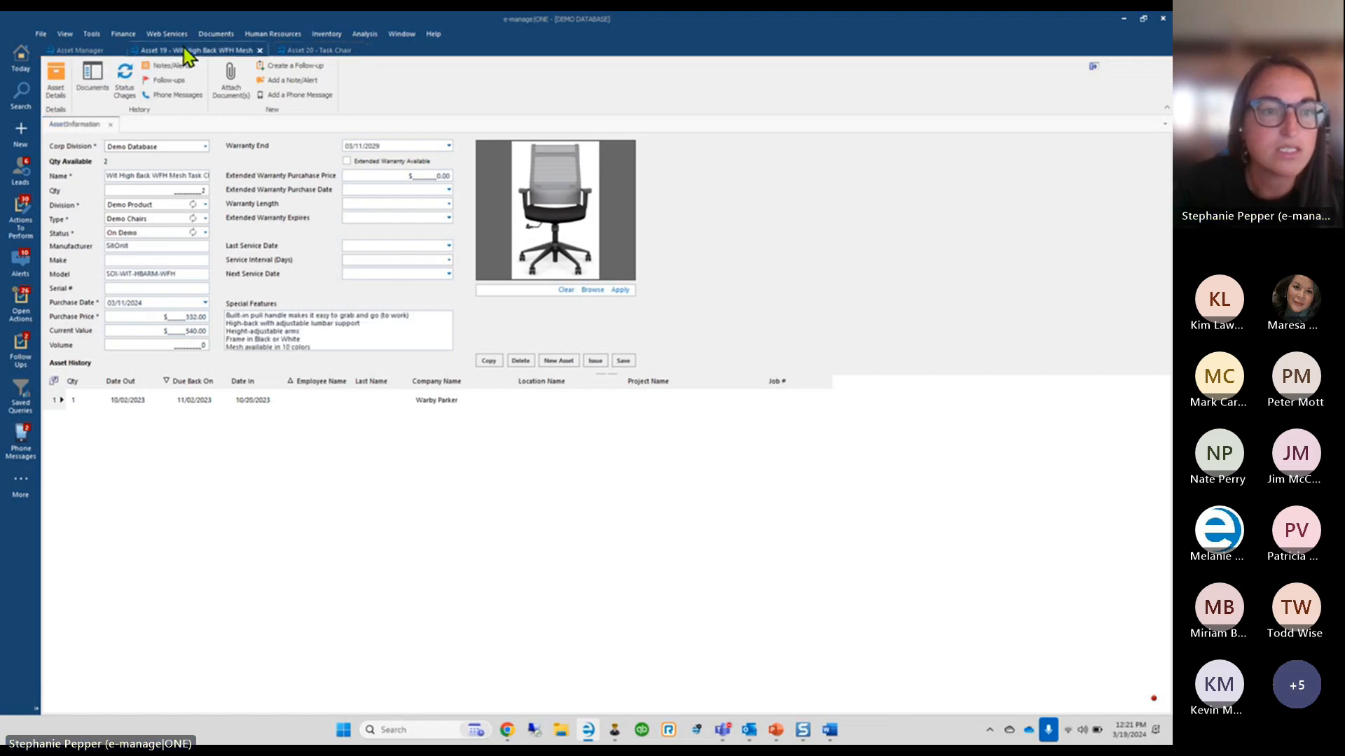
{"action": "left_click", "coordinate": [70, 52]}
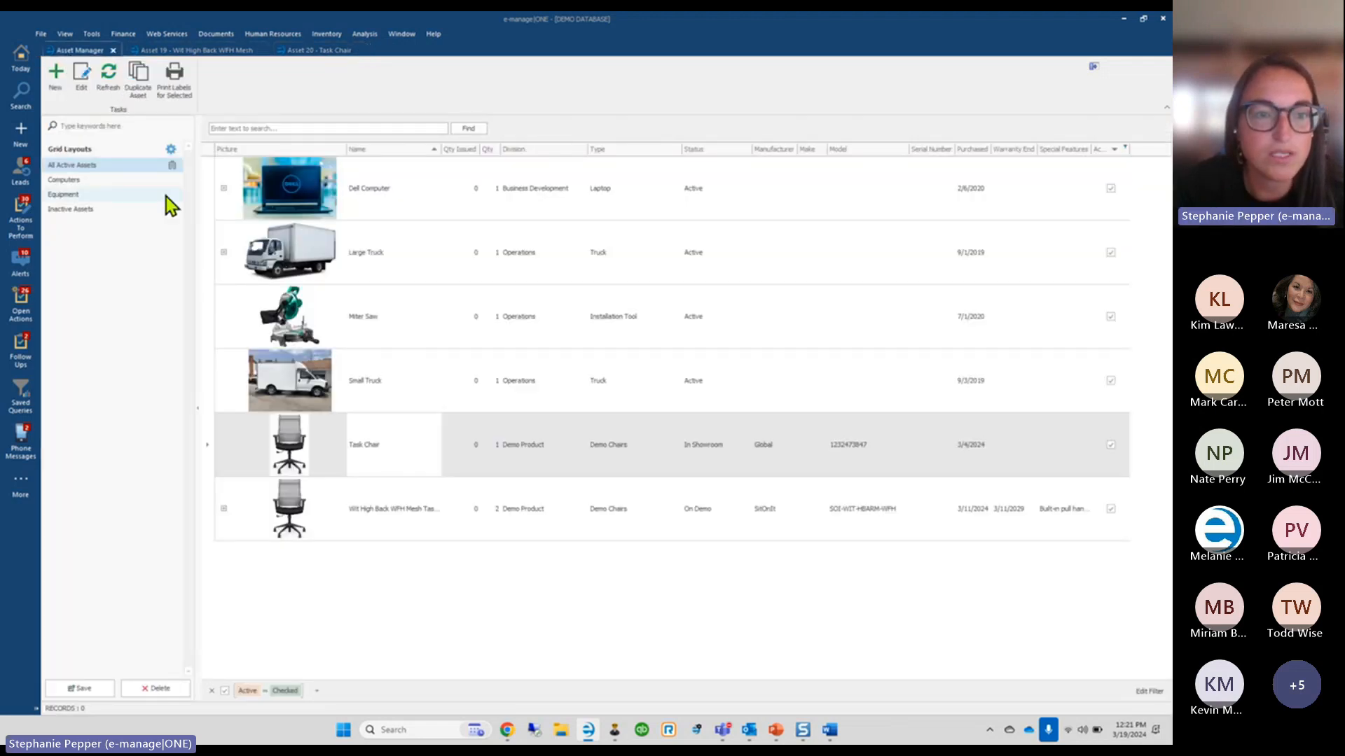
{"action": "left_click", "coordinate": [204, 190]}
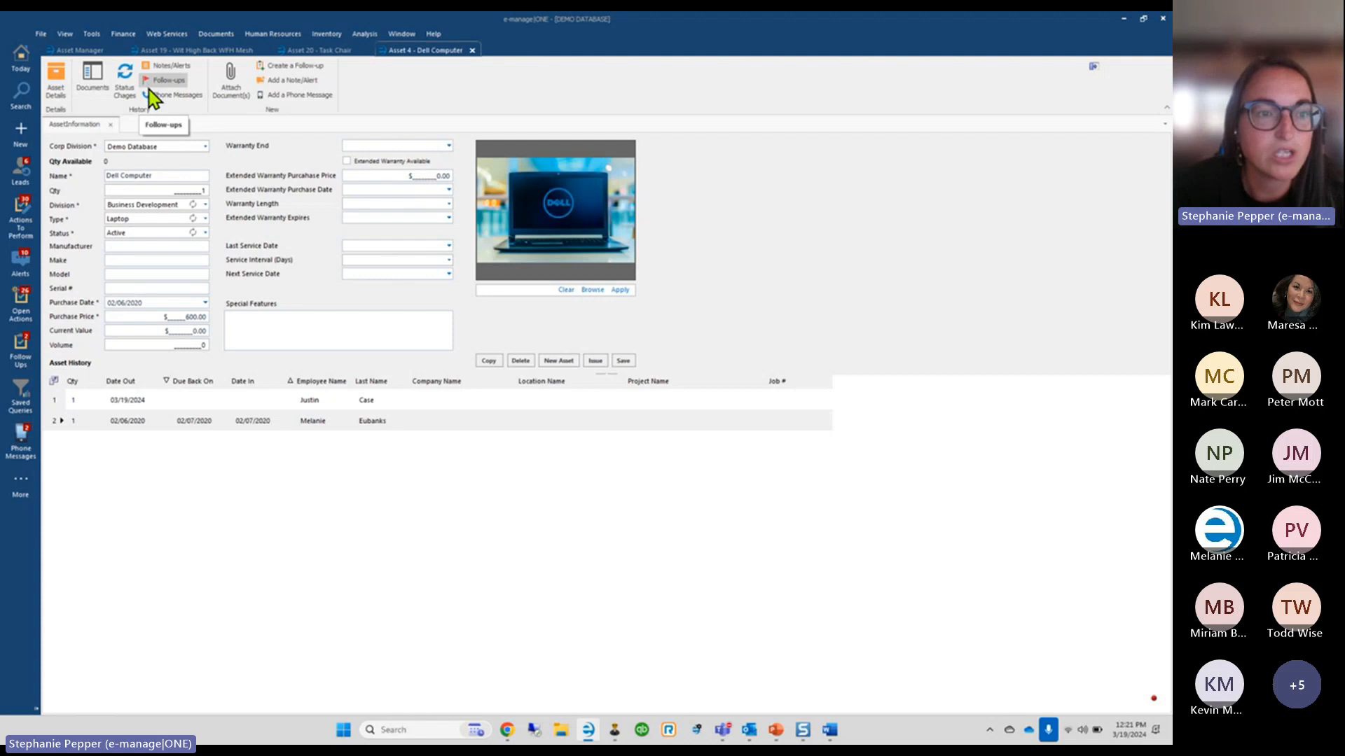
Preview the Dell Computer's Receipt for Laptop document, then return to the Task Chair's details
{"action": "left_click", "coordinate": [93, 77]}
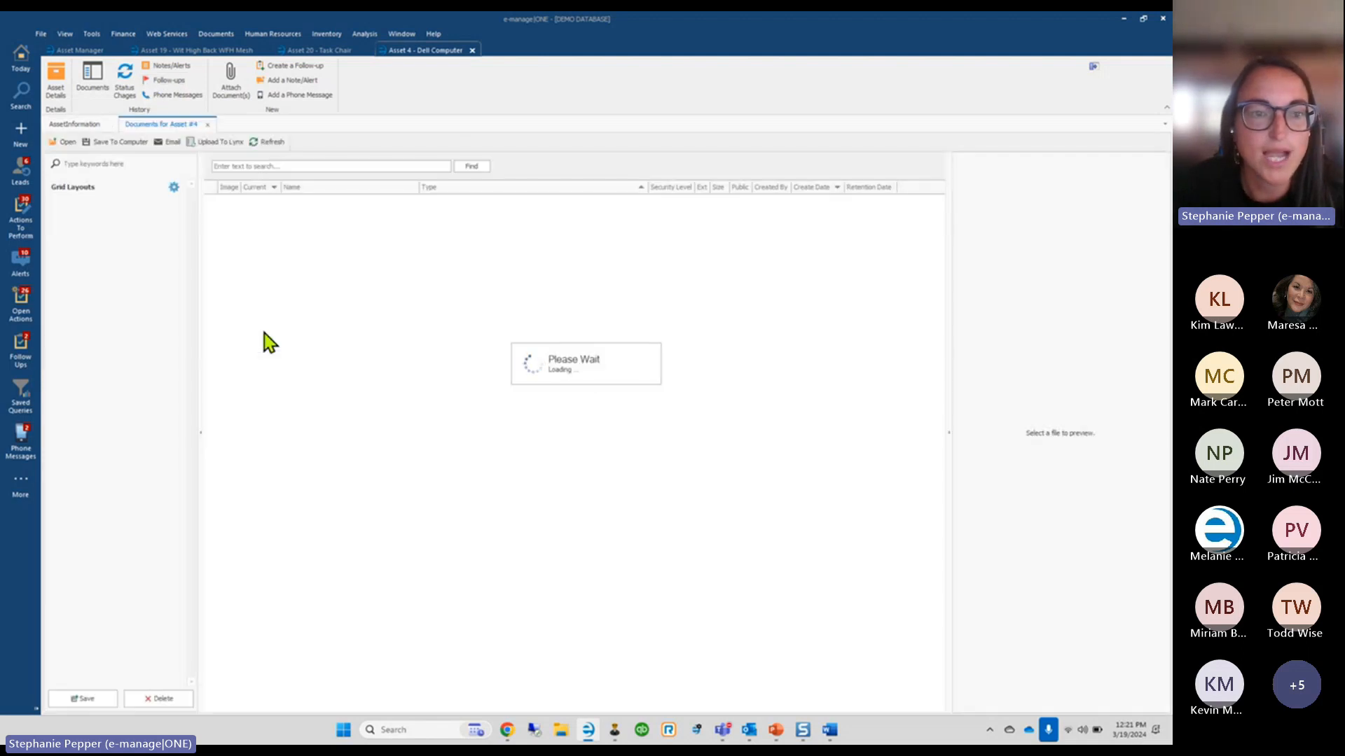
{"action": "left_click", "coordinate": [226, 202]}
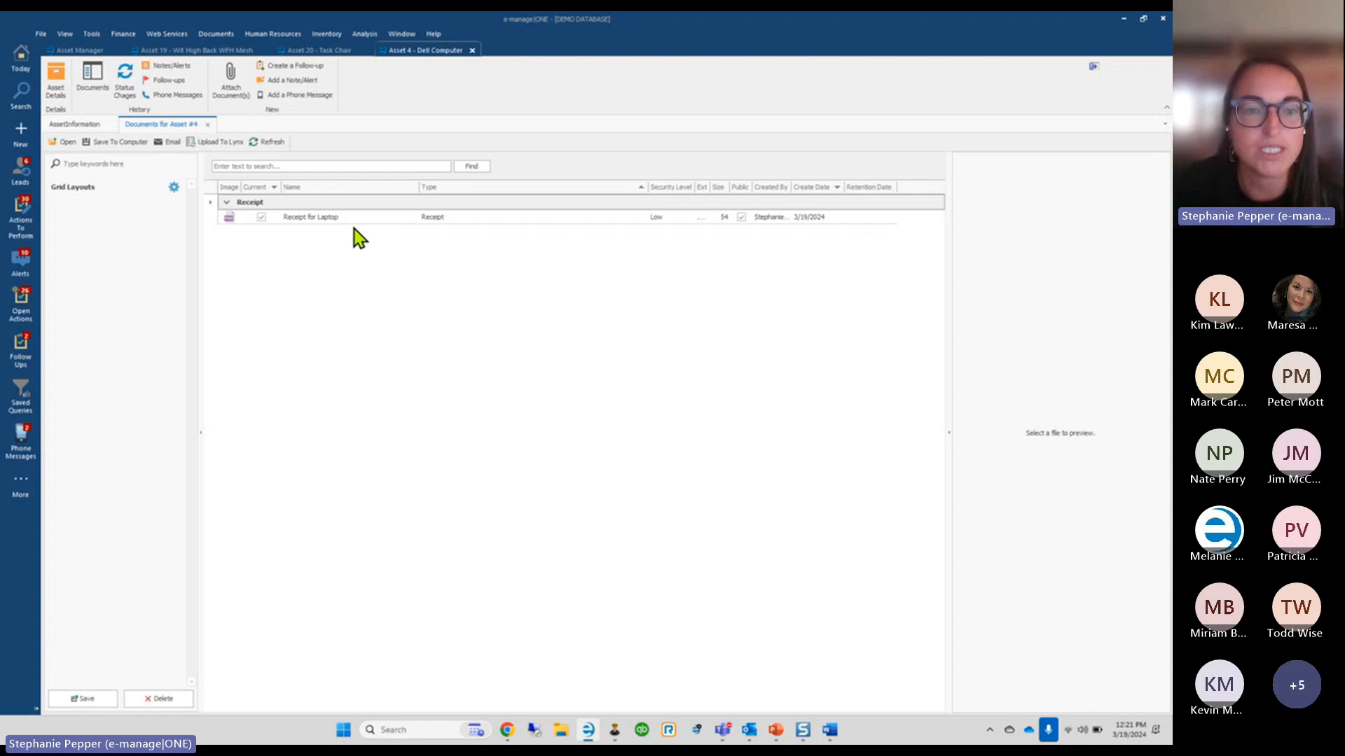
{"action": "left_click", "coordinate": [219, 222]}
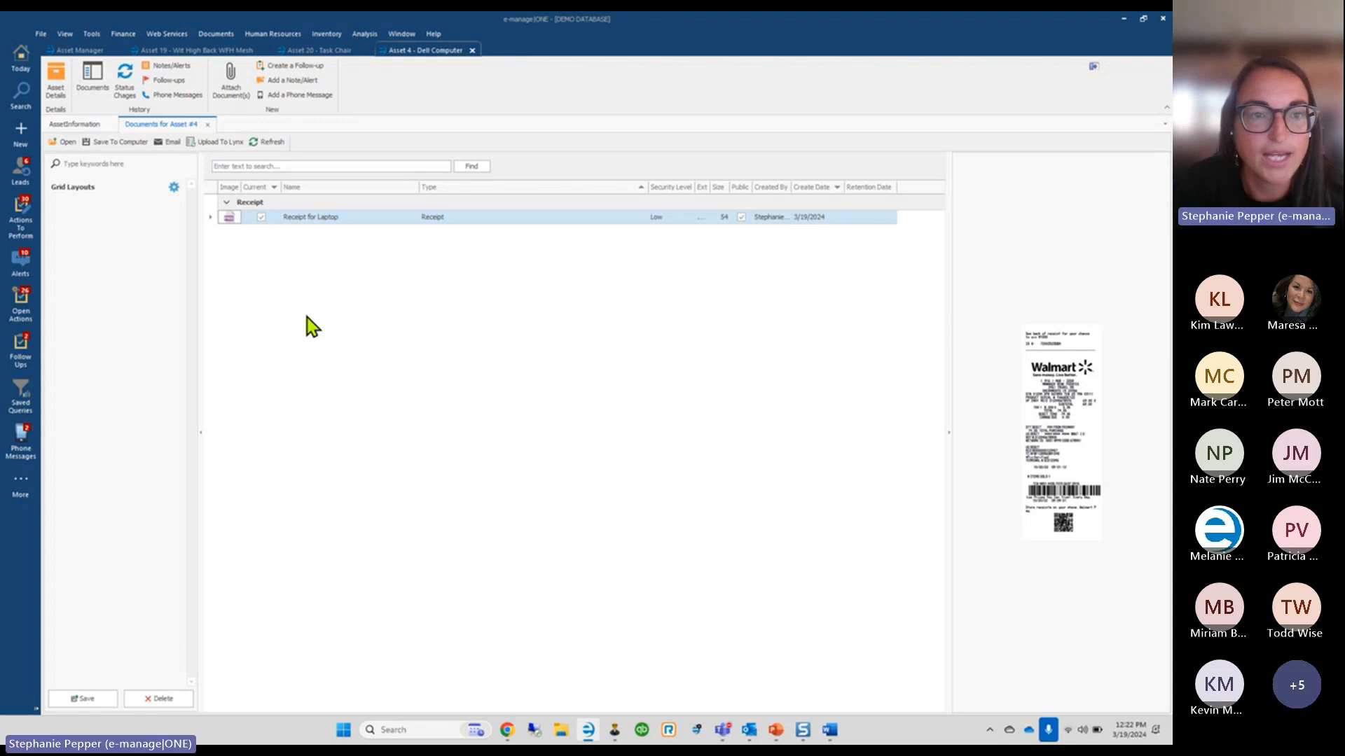
{"action": "left_click", "coordinate": [302, 52]}
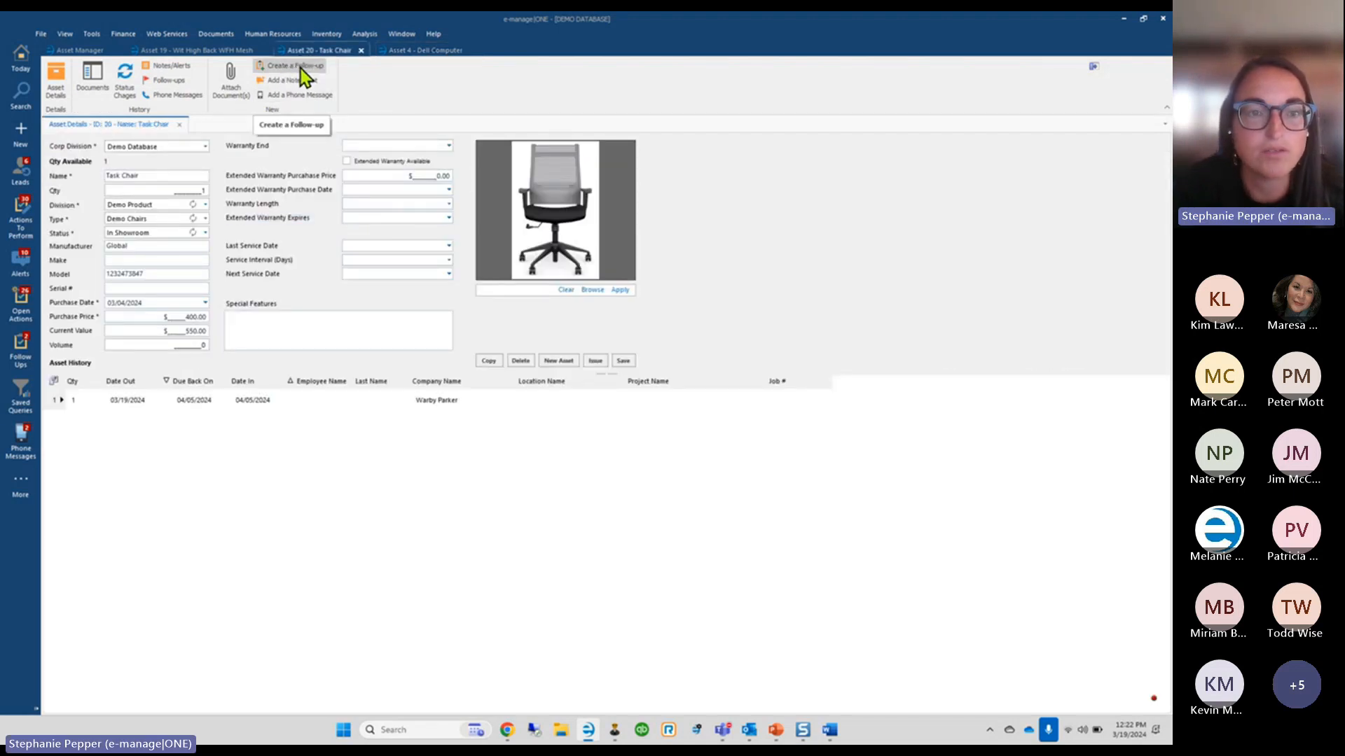
Save an Email follow-up regarding 'Check in on how they are liking this chair', assigned to one user
{"action": "left_click", "coordinate": [299, 68]}
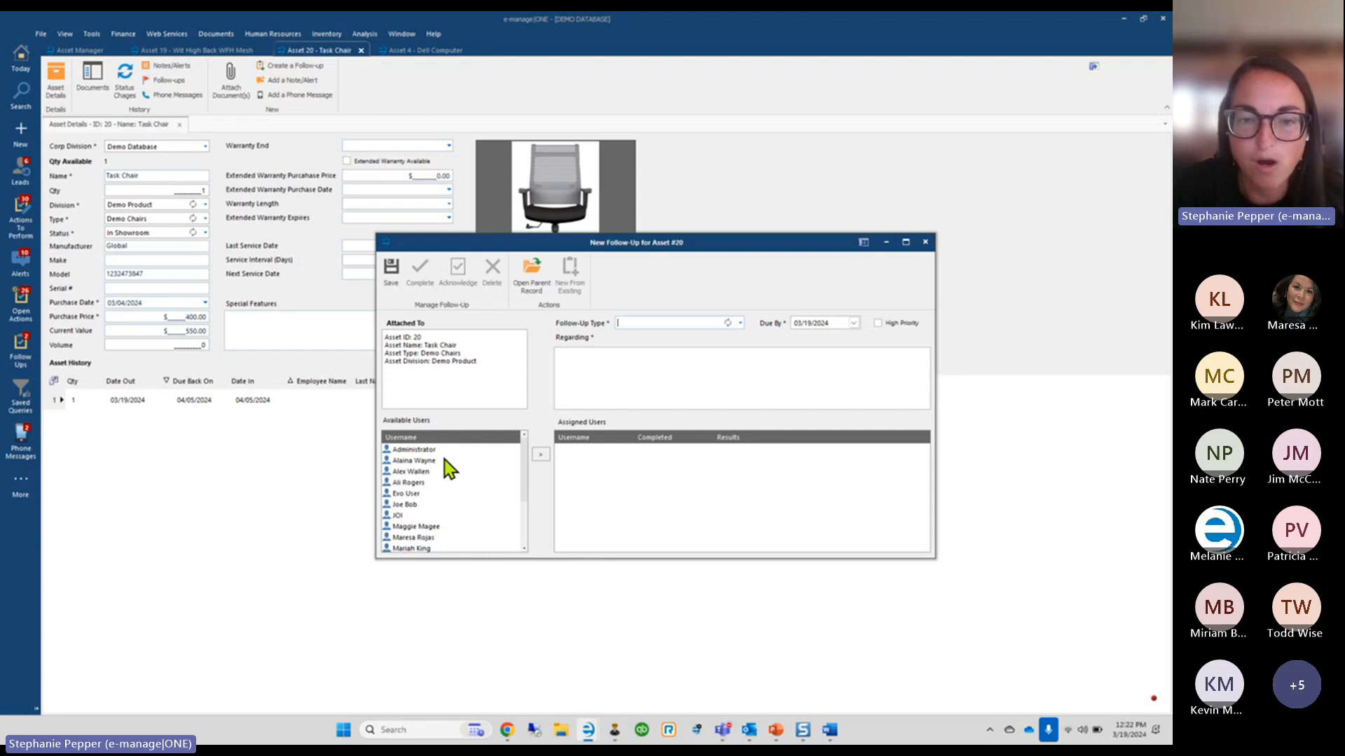
{"action": "left_click", "coordinate": [741, 325]}
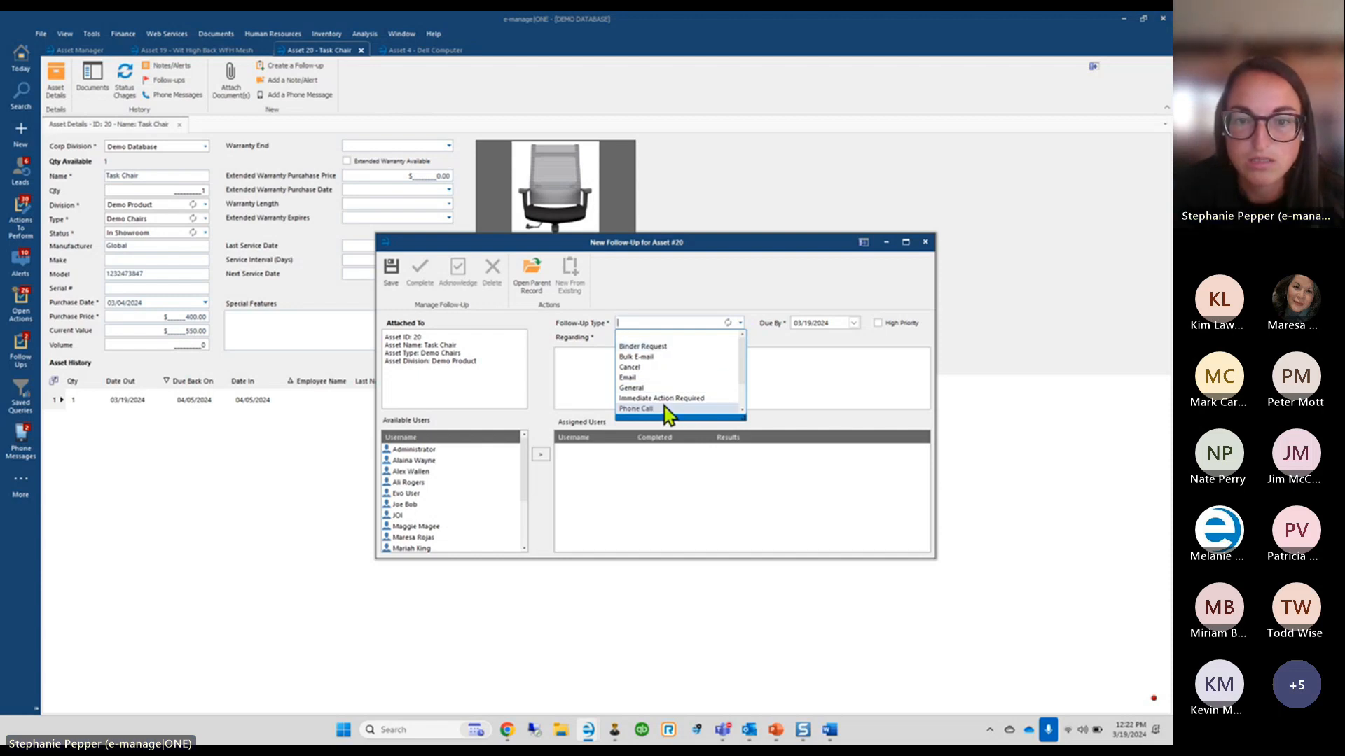
{"action": "left_click", "coordinate": [642, 387]}
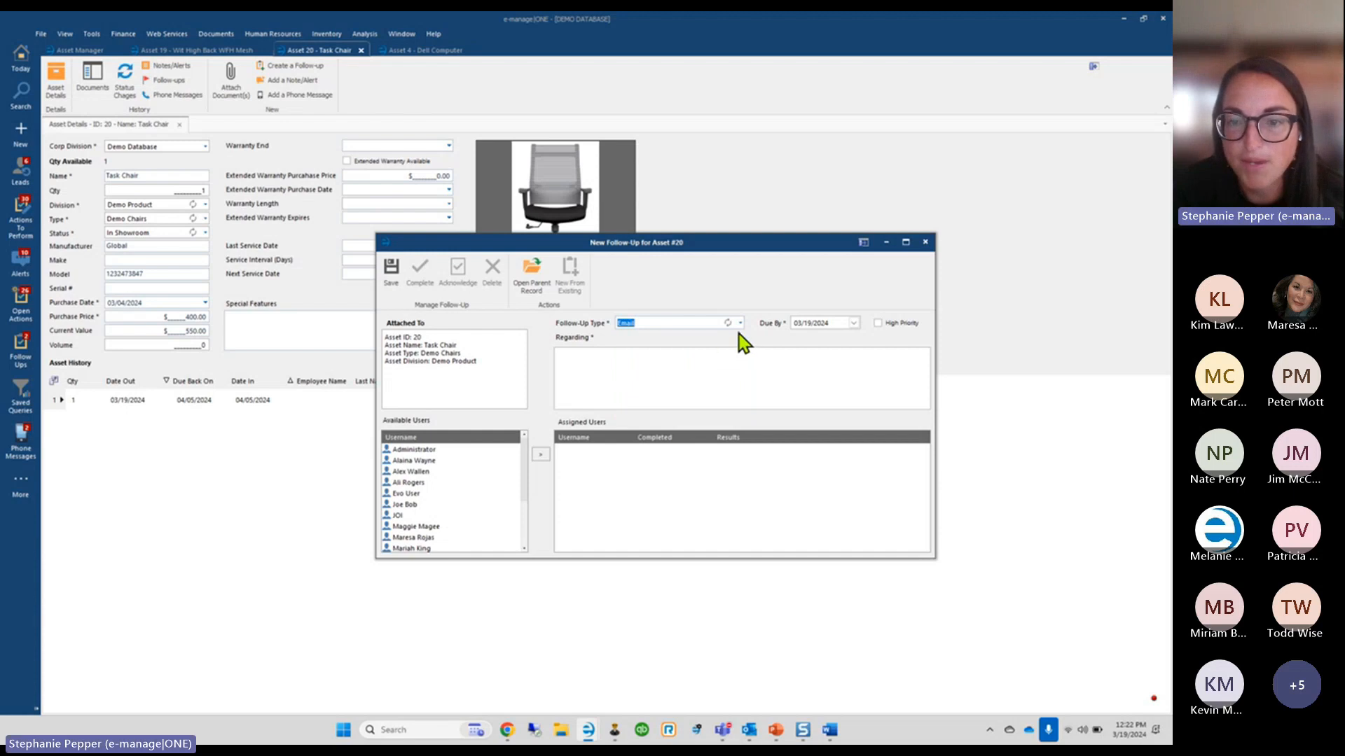
{"action": "left_click", "coordinate": [597, 386]}
{"action": "type", "text": "Che"}
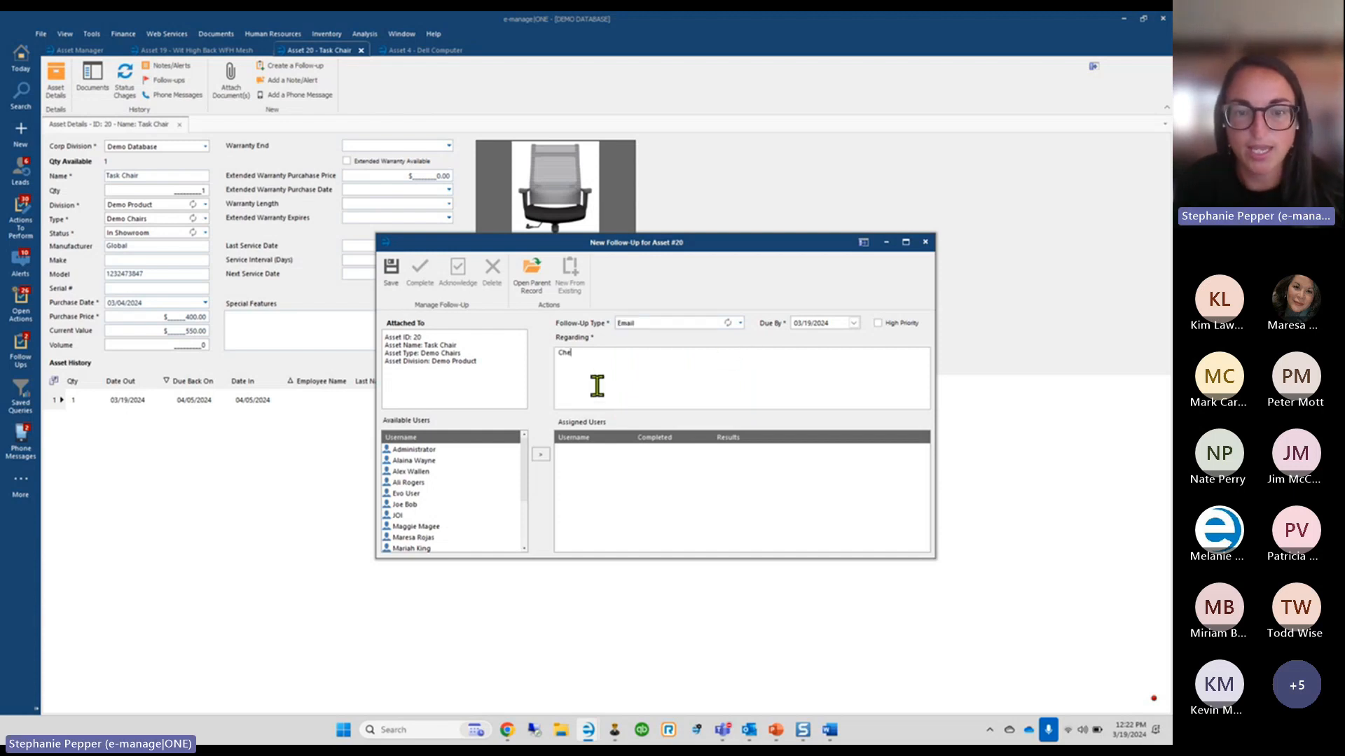
{"action": "type", "text": "ck in on how t"}
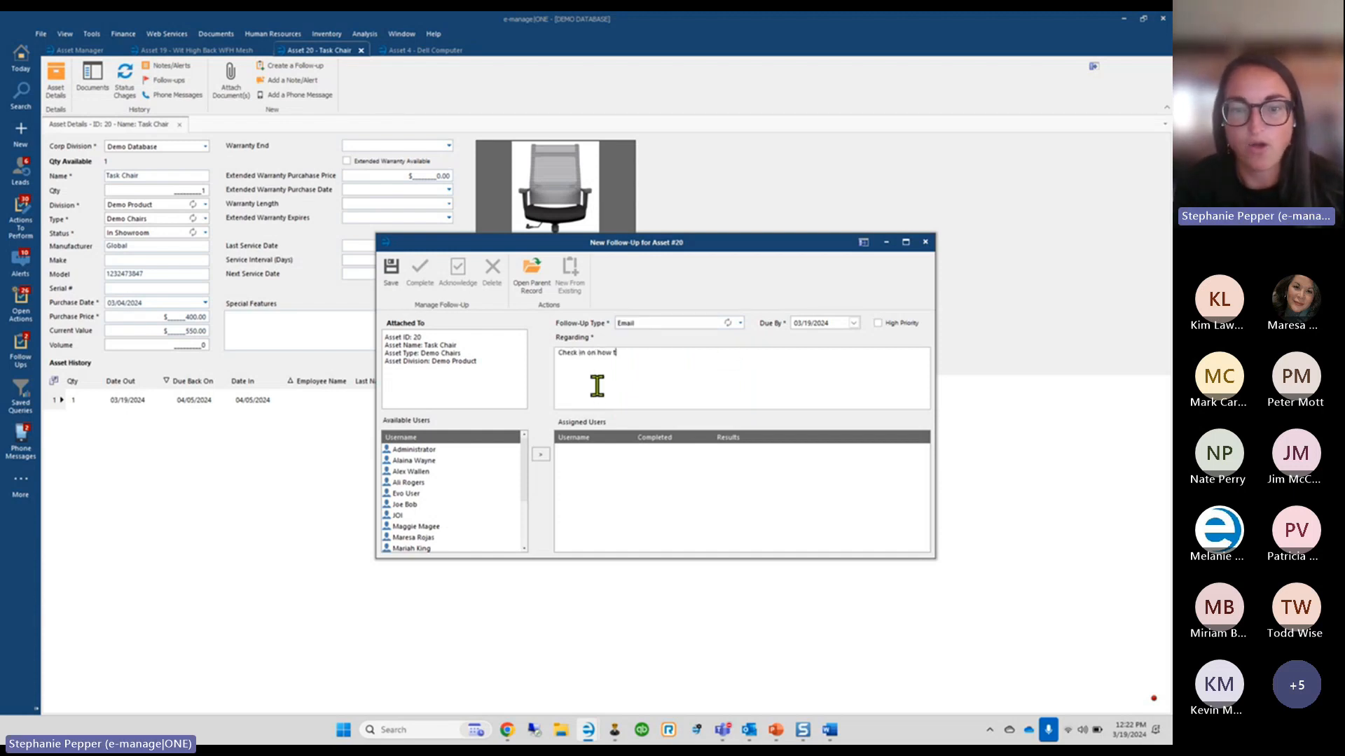
{"action": "type", "text": "hey are "}
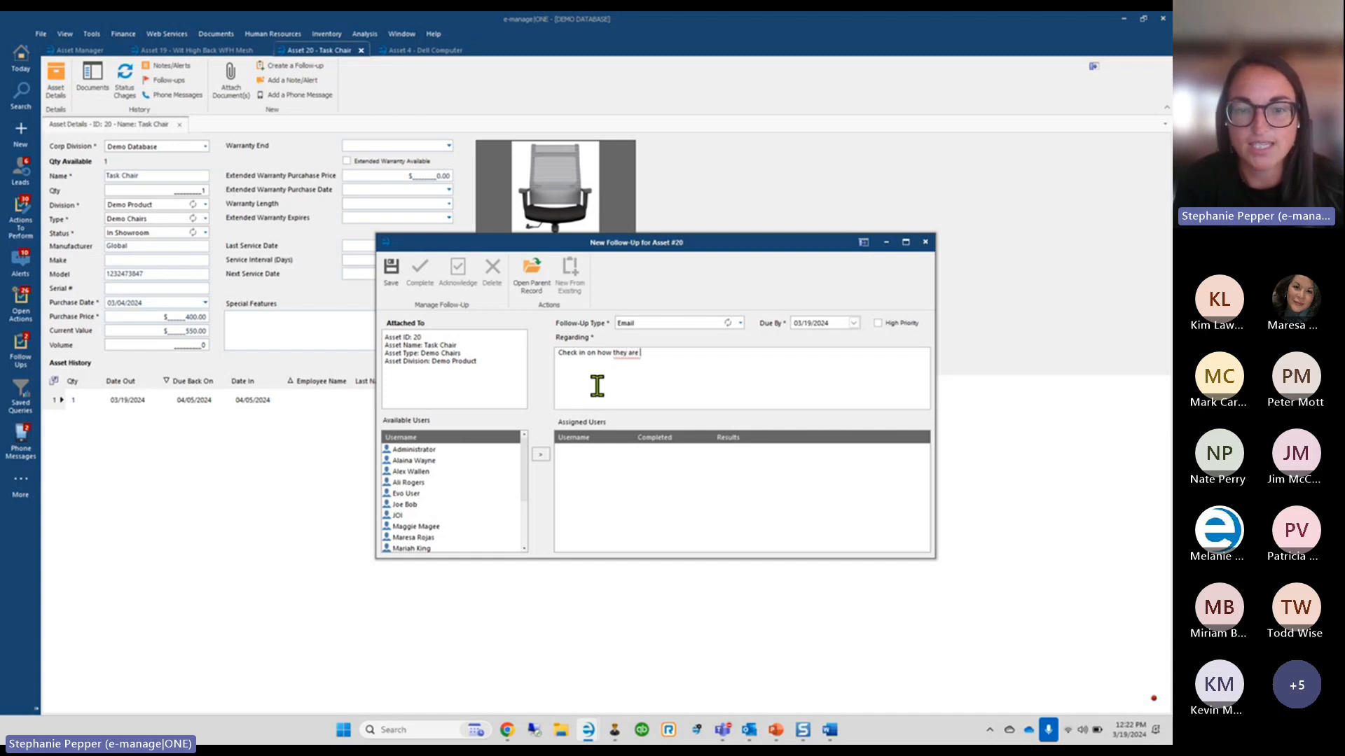
{"action": "type", "text": "liking this chair"}
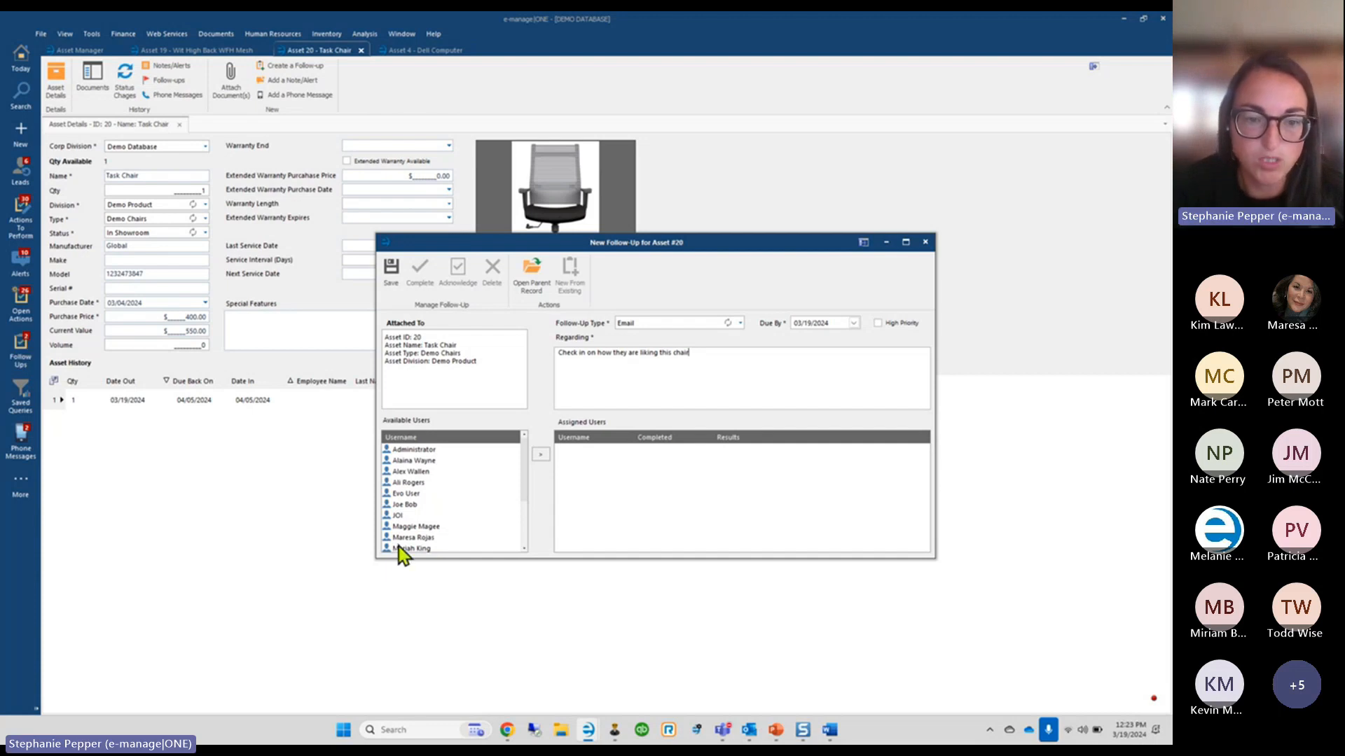
{"action": "scroll", "coordinate": [398, 548], "scroll_direction": "down", "scroll_amount": 3}
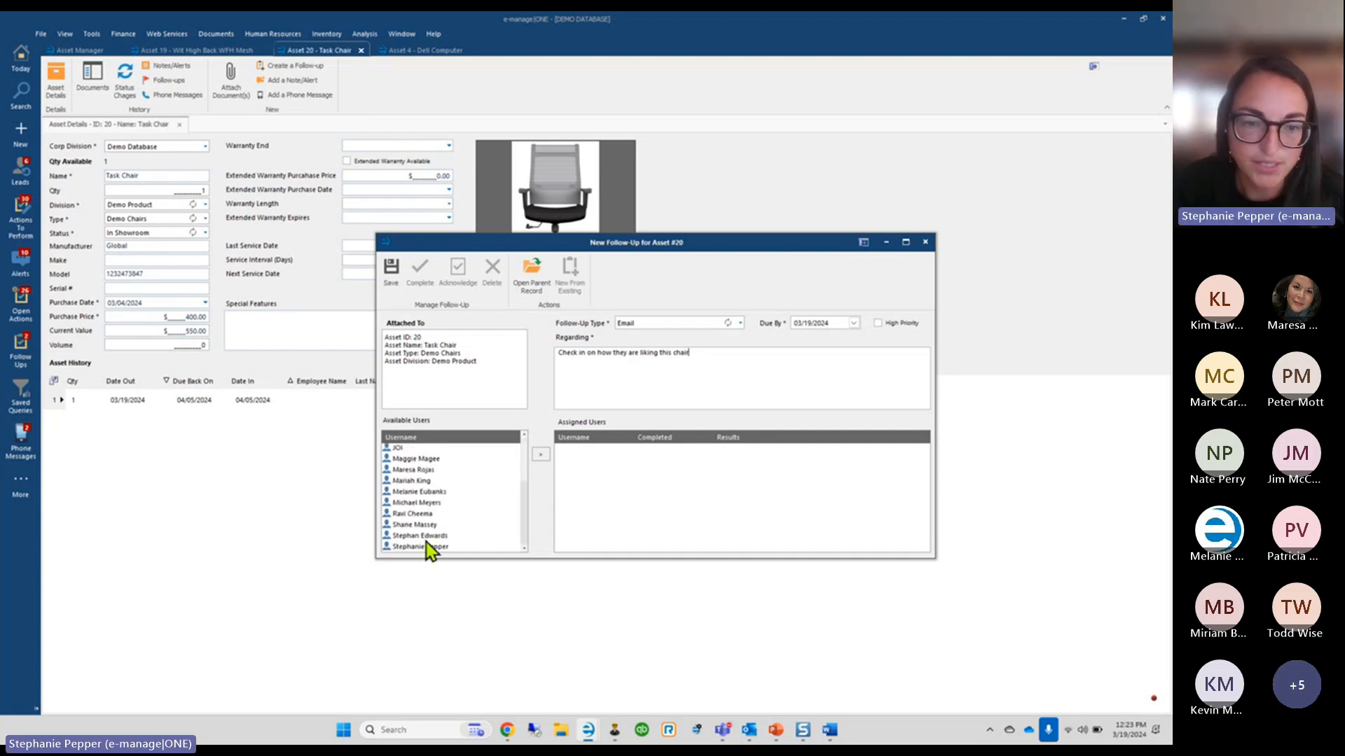
{"action": "scroll", "coordinate": [413, 549], "scroll_direction": "up", "scroll_amount": 3}
{"action": "scroll", "coordinate": [434, 543], "scroll_direction": "down", "scroll_amount": 3}
{"action": "left_click", "coordinate": [457, 535]}
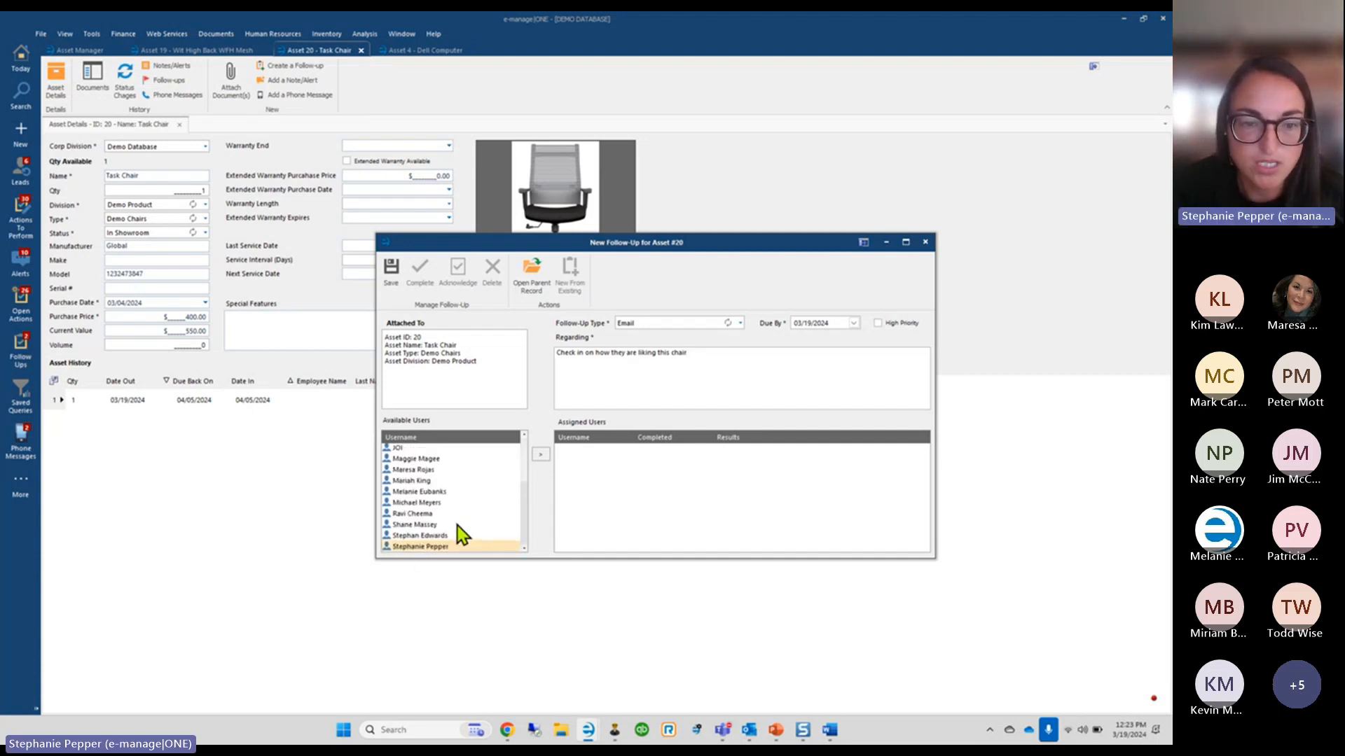
{"action": "left_click", "coordinate": [540, 455]}
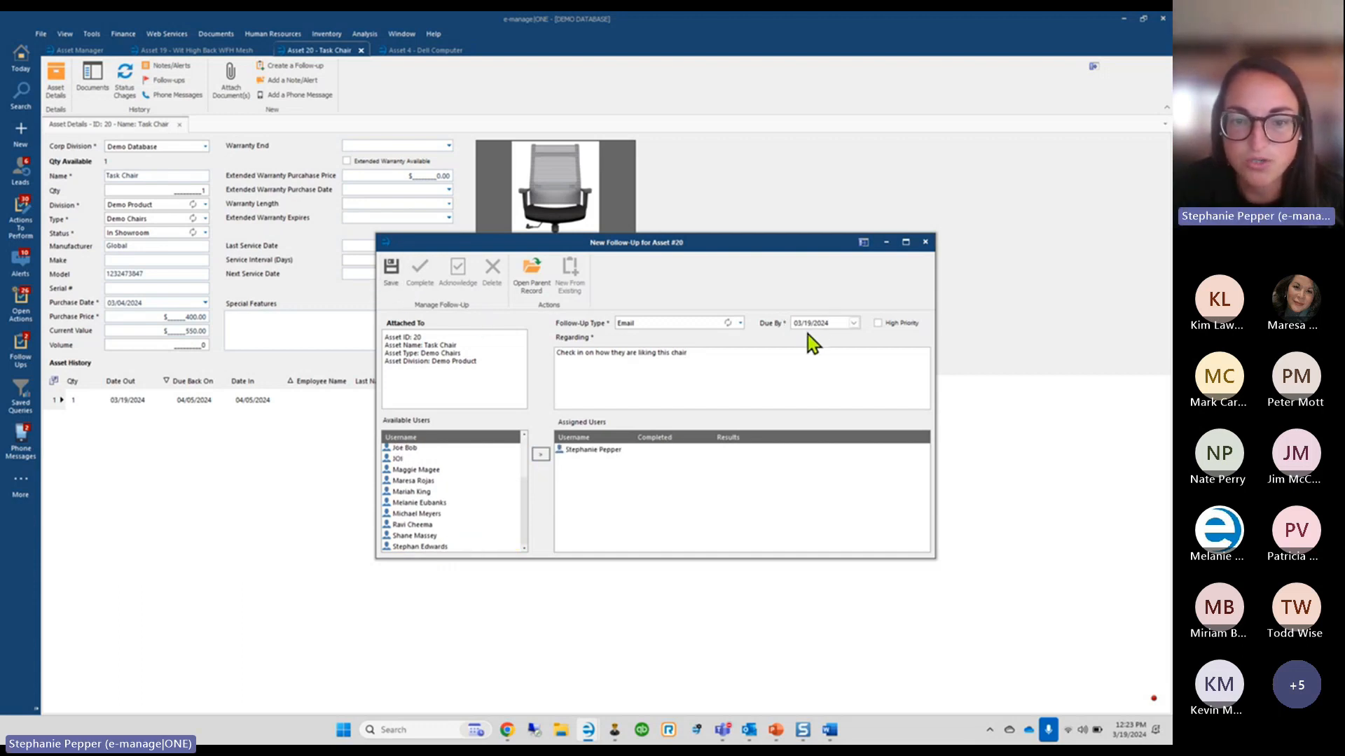
{"action": "left_click", "coordinate": [391, 273]}
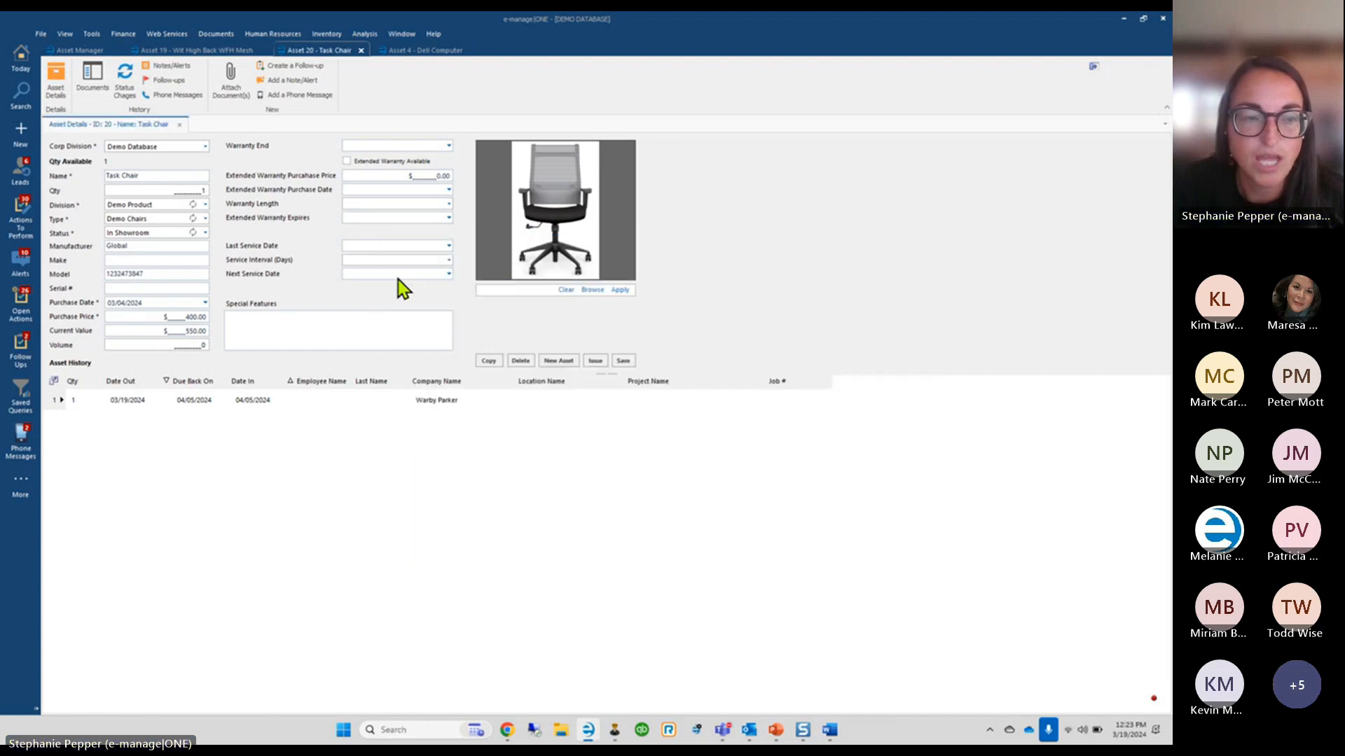
Review the Task Chair's Email follow-up on the Follow-Ups tab, then return to the asset grid
{"action": "left_click", "coordinate": [22, 354]}
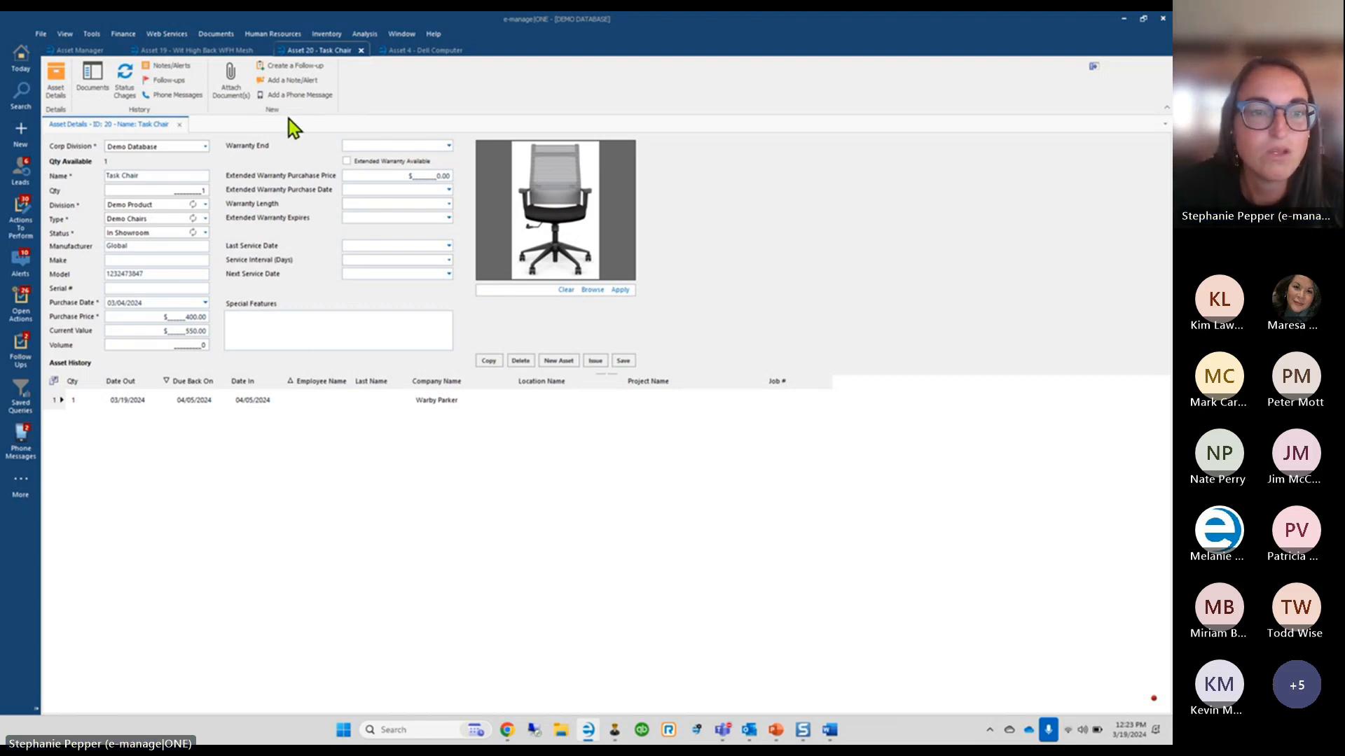
{"action": "left_click", "coordinate": [166, 82]}
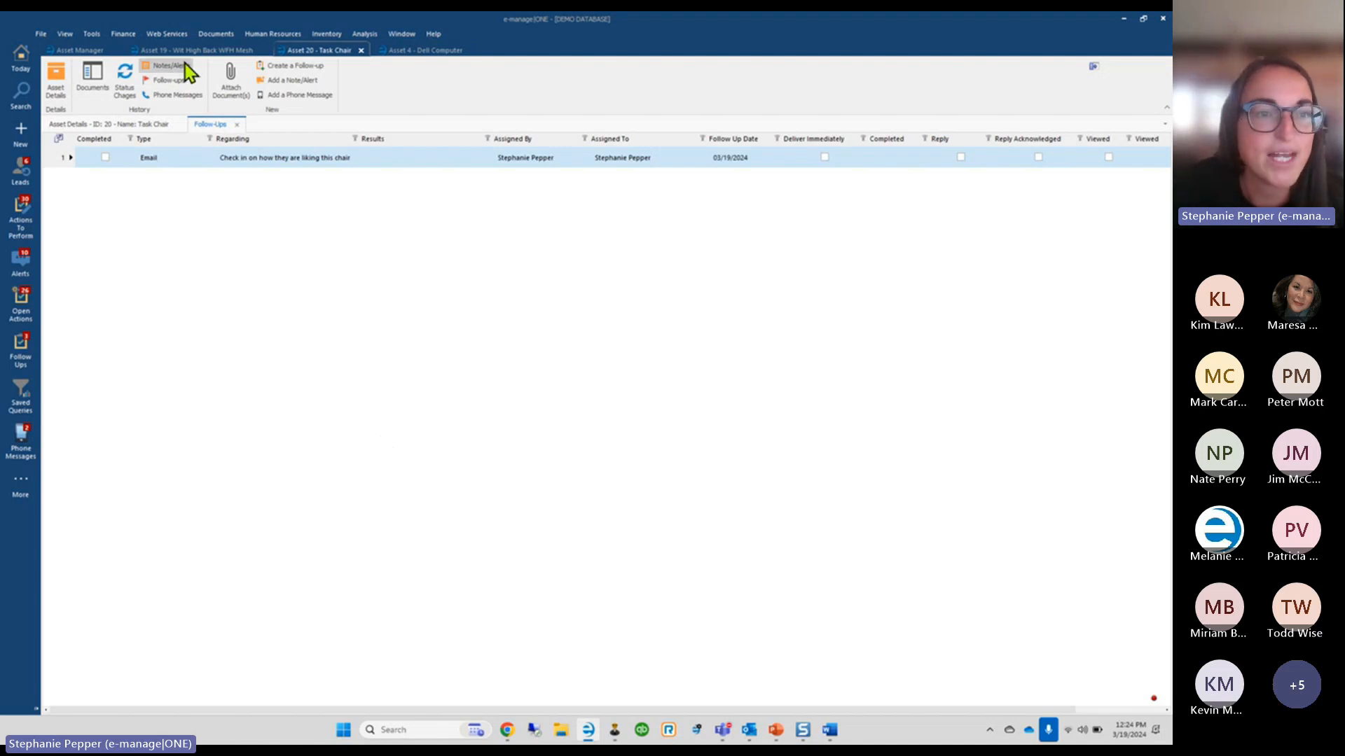
{"action": "left_click", "coordinate": [79, 50]}
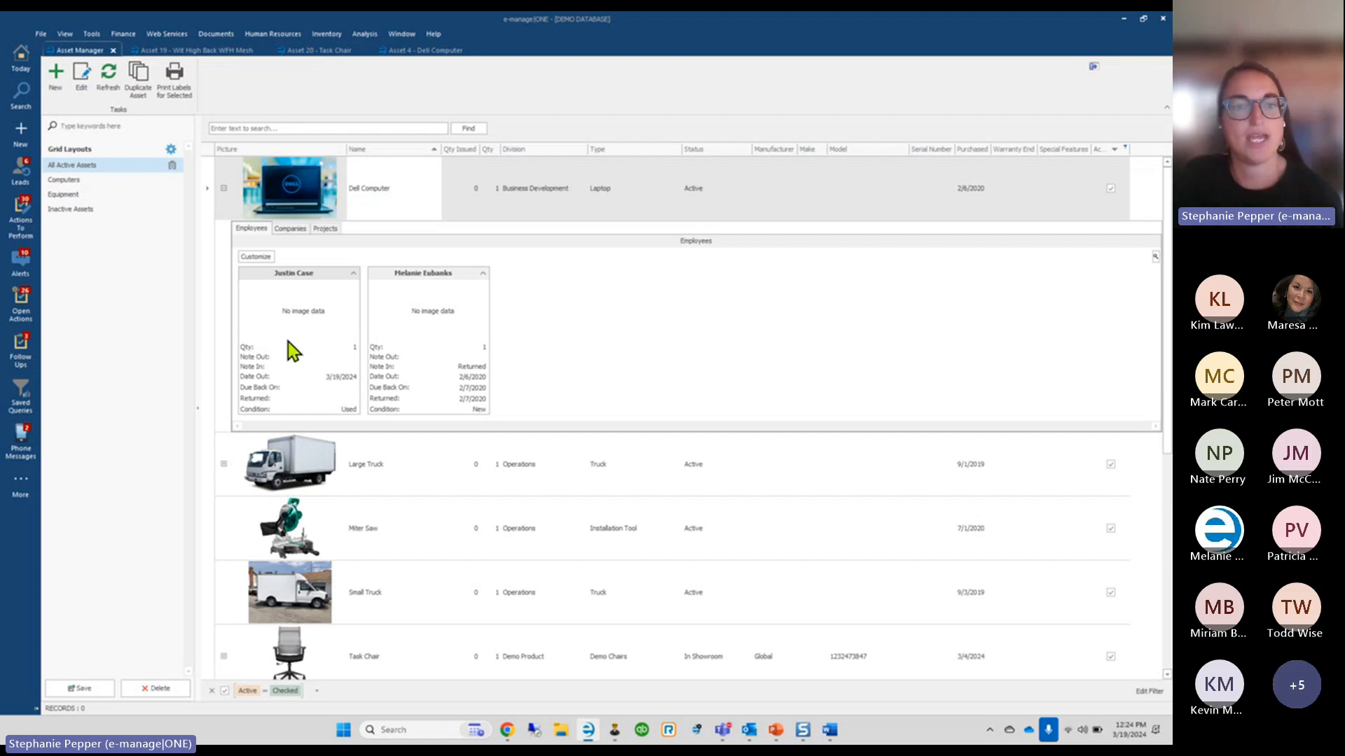
Toggle the Dell Computer row's Employees checkout detail, leaving it collapsed
{"action": "left_click", "coordinate": [222, 190]}
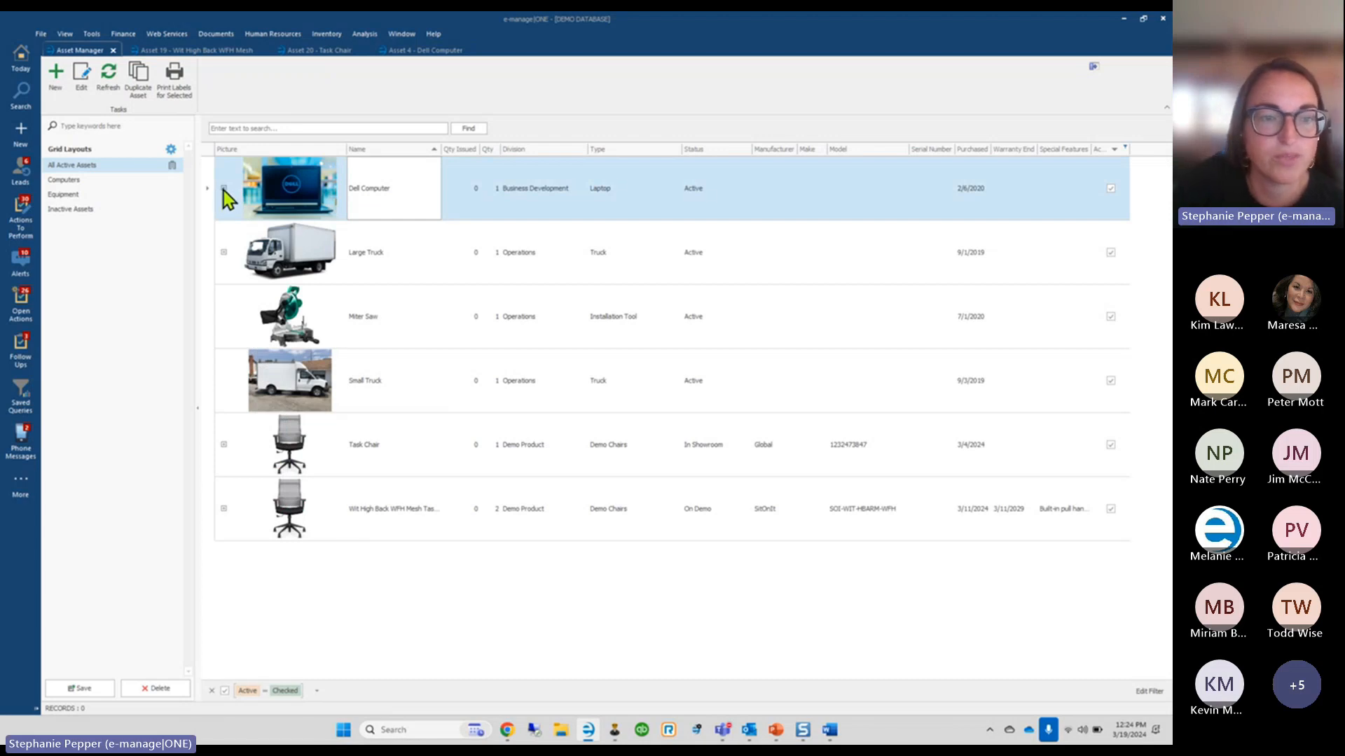
{"action": "left_click", "coordinate": [224, 189]}
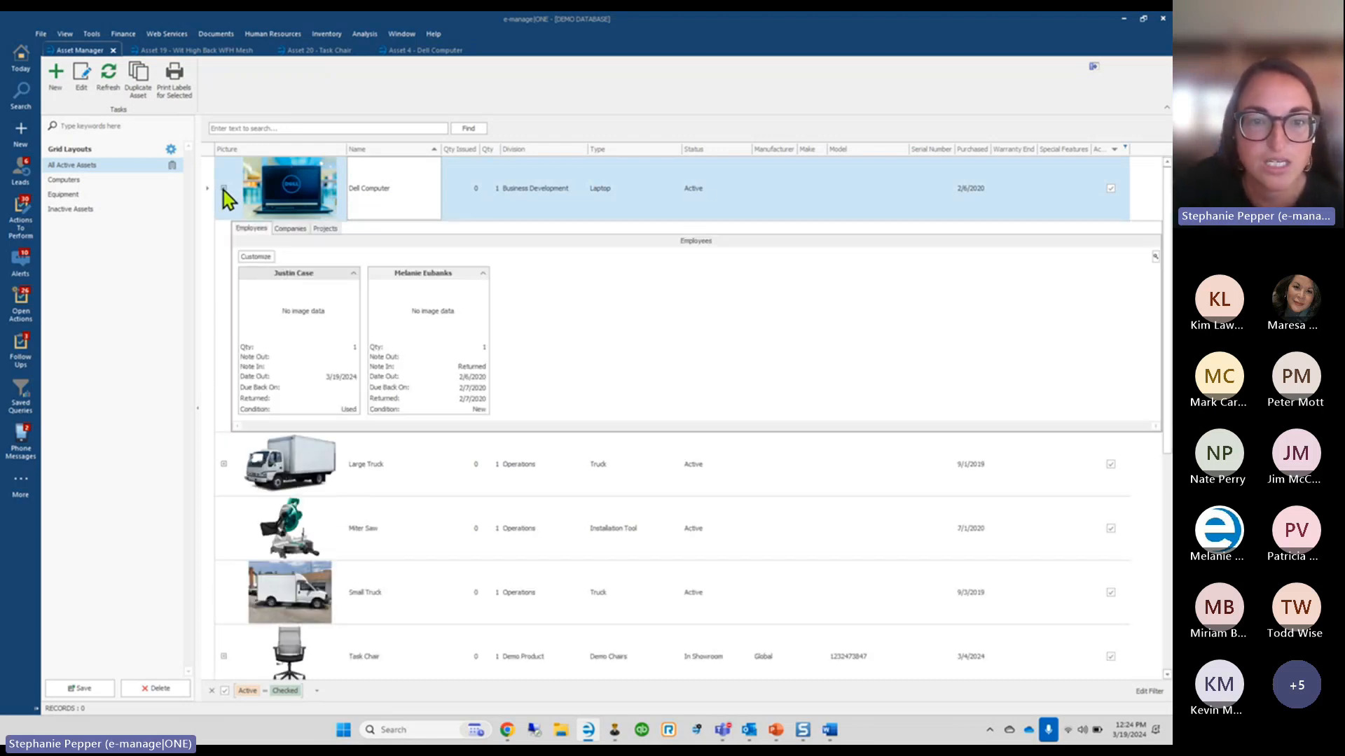
{"action": "left_click", "coordinate": [223, 189]}
{"action": "left_click", "coordinate": [224, 189]}
{"action": "left_click", "coordinate": [223, 189]}
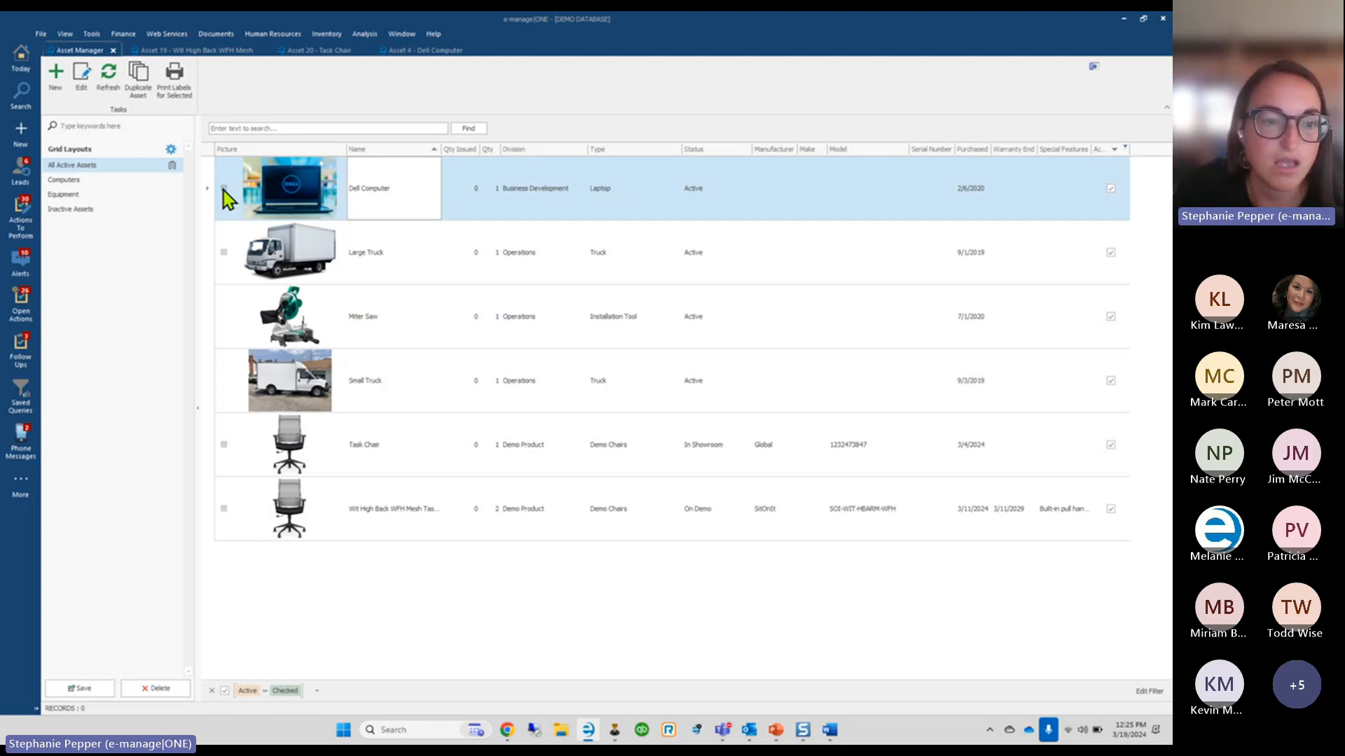
{"action": "left_click", "coordinate": [197, 397]}
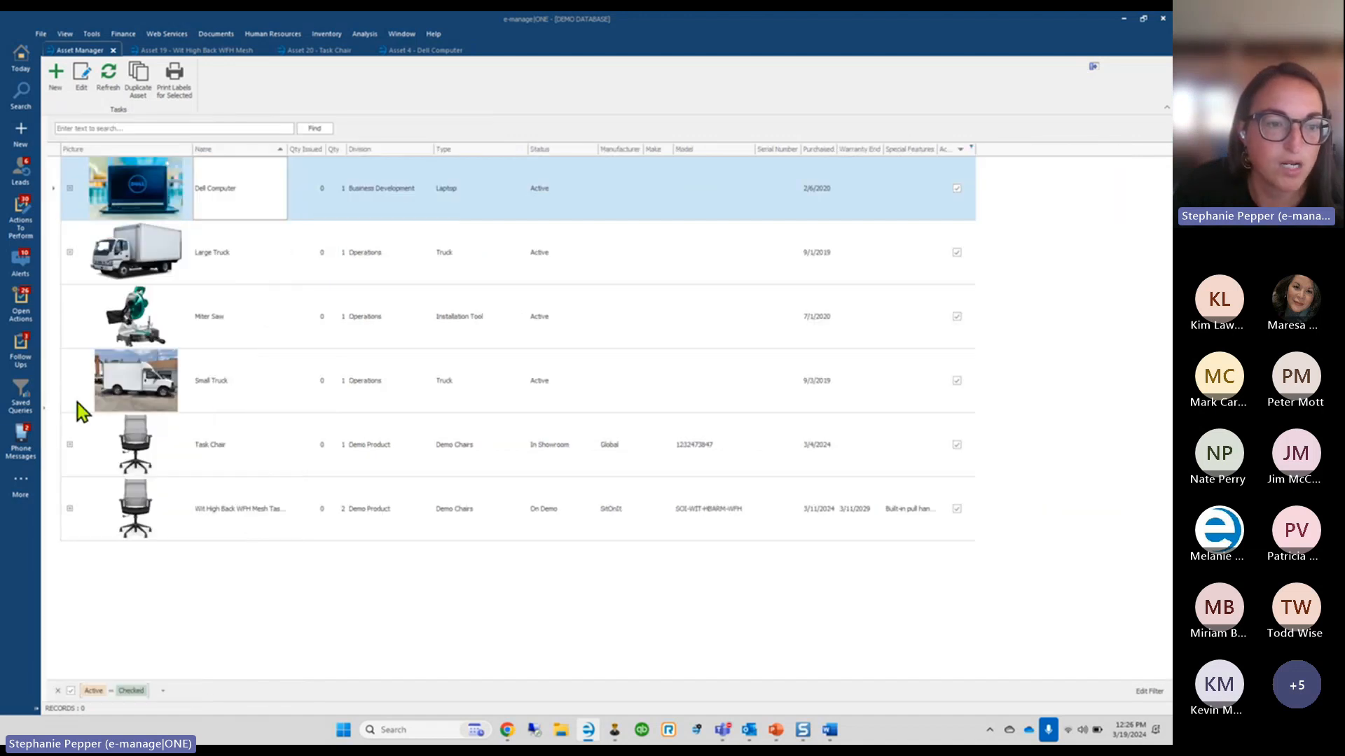
{"action": "left_click", "coordinate": [46, 410]}
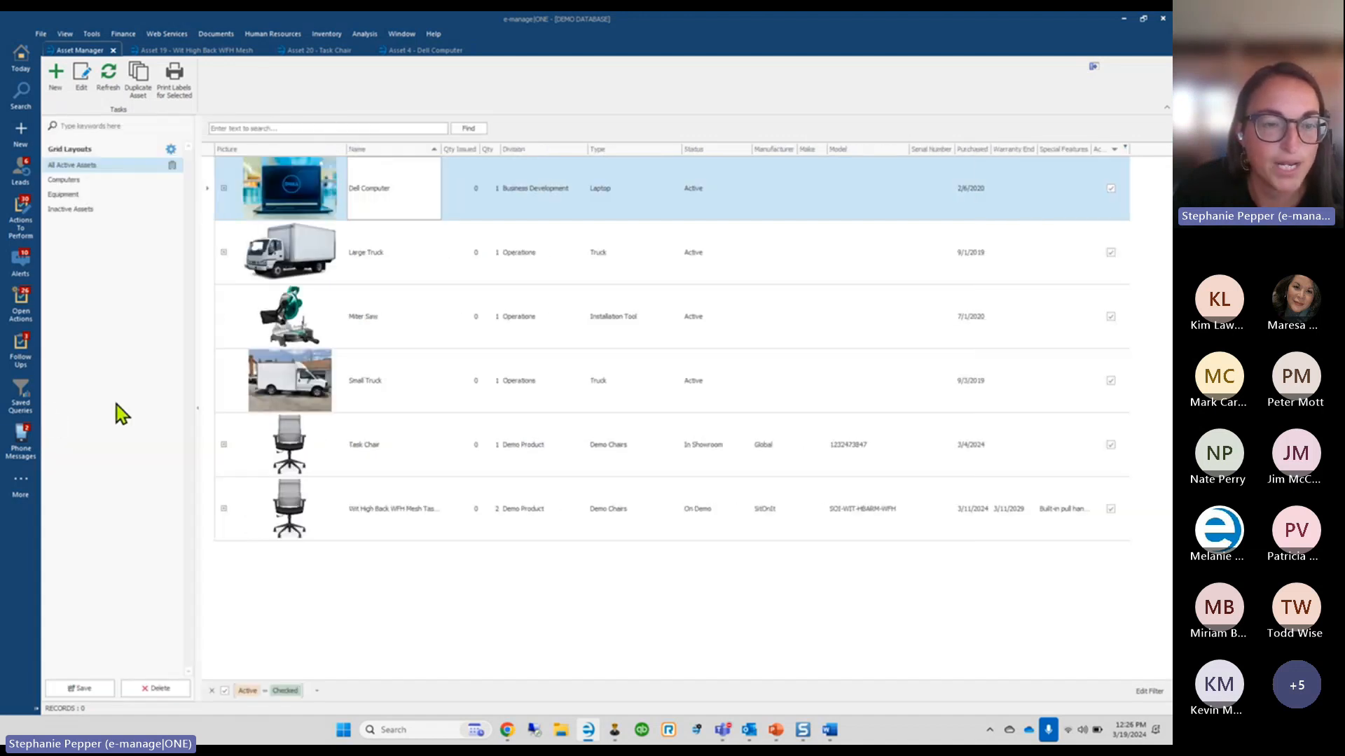
{"action": "left_click", "coordinate": [200, 409]}
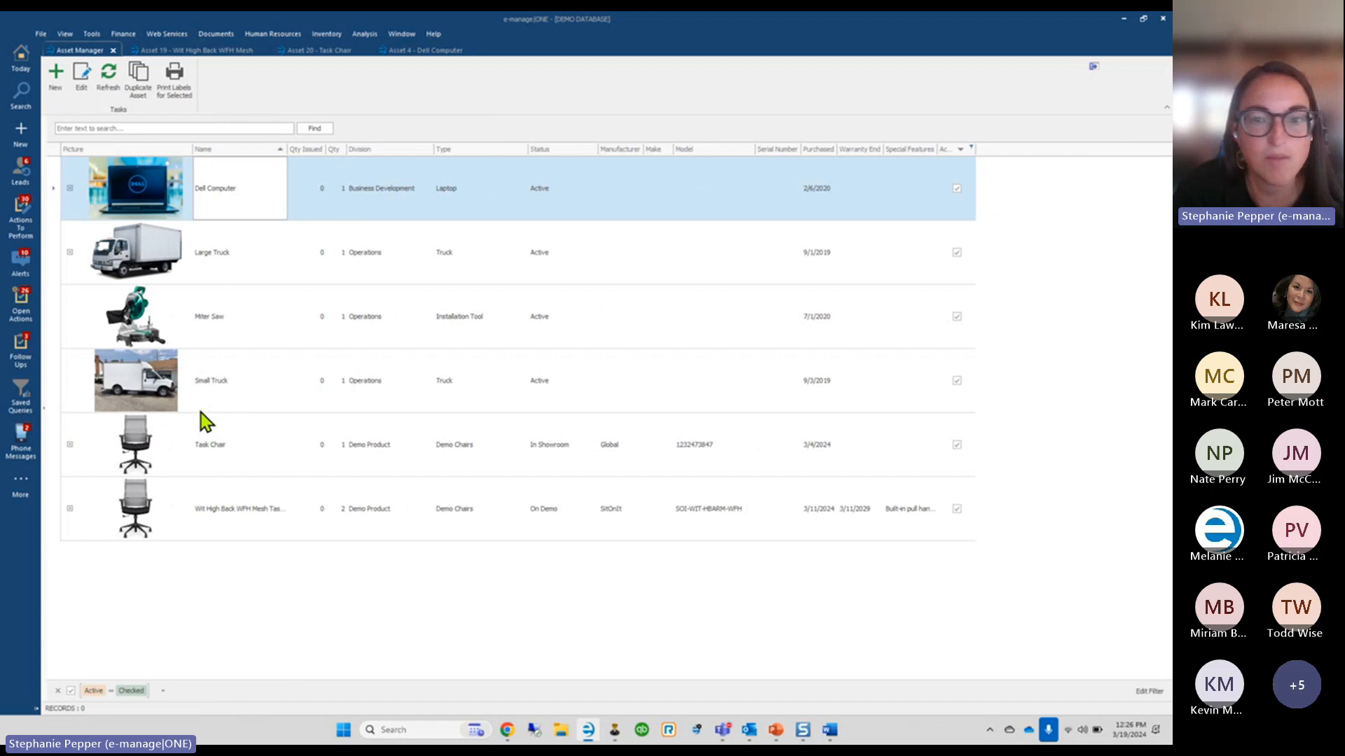
{"action": "left_click", "coordinate": [44, 419]}
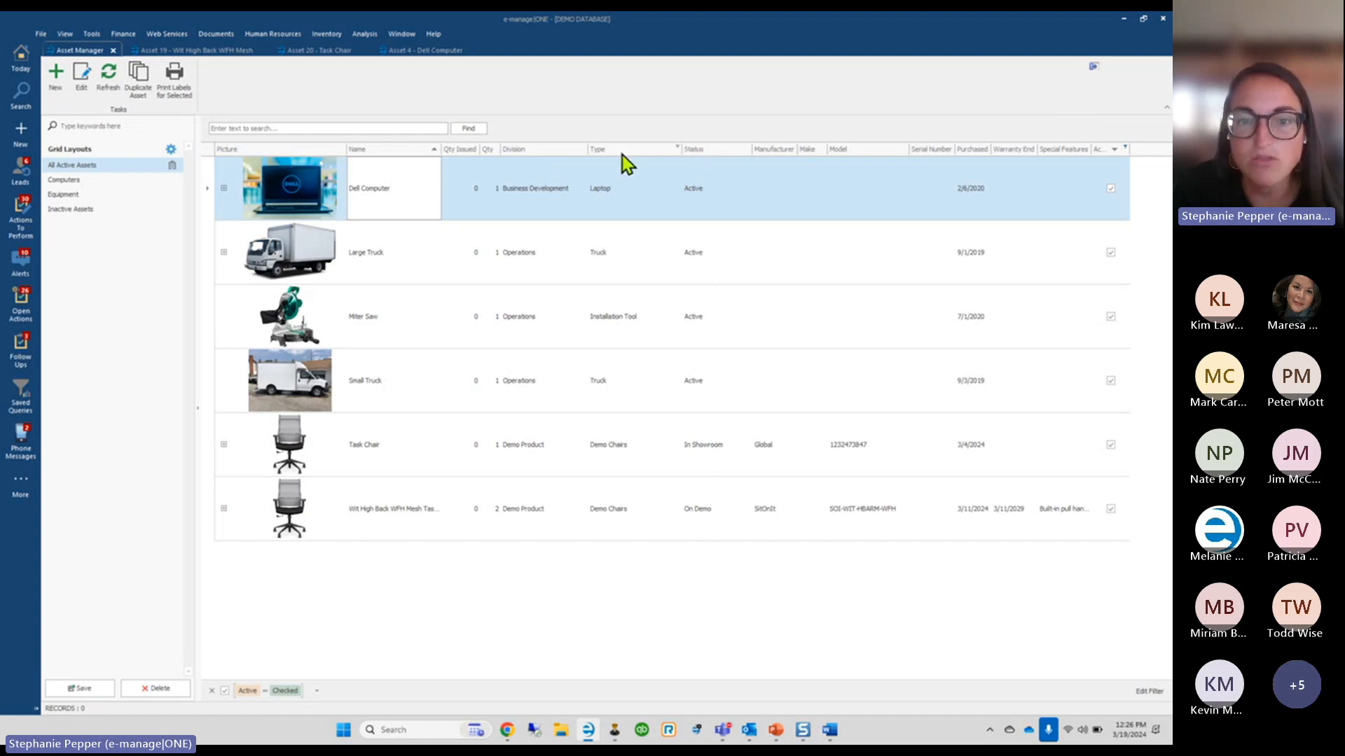
Filter the Type column to Demo Chairs and bring up the Grid Layout Options
{"action": "left_click", "coordinate": [676, 148]}
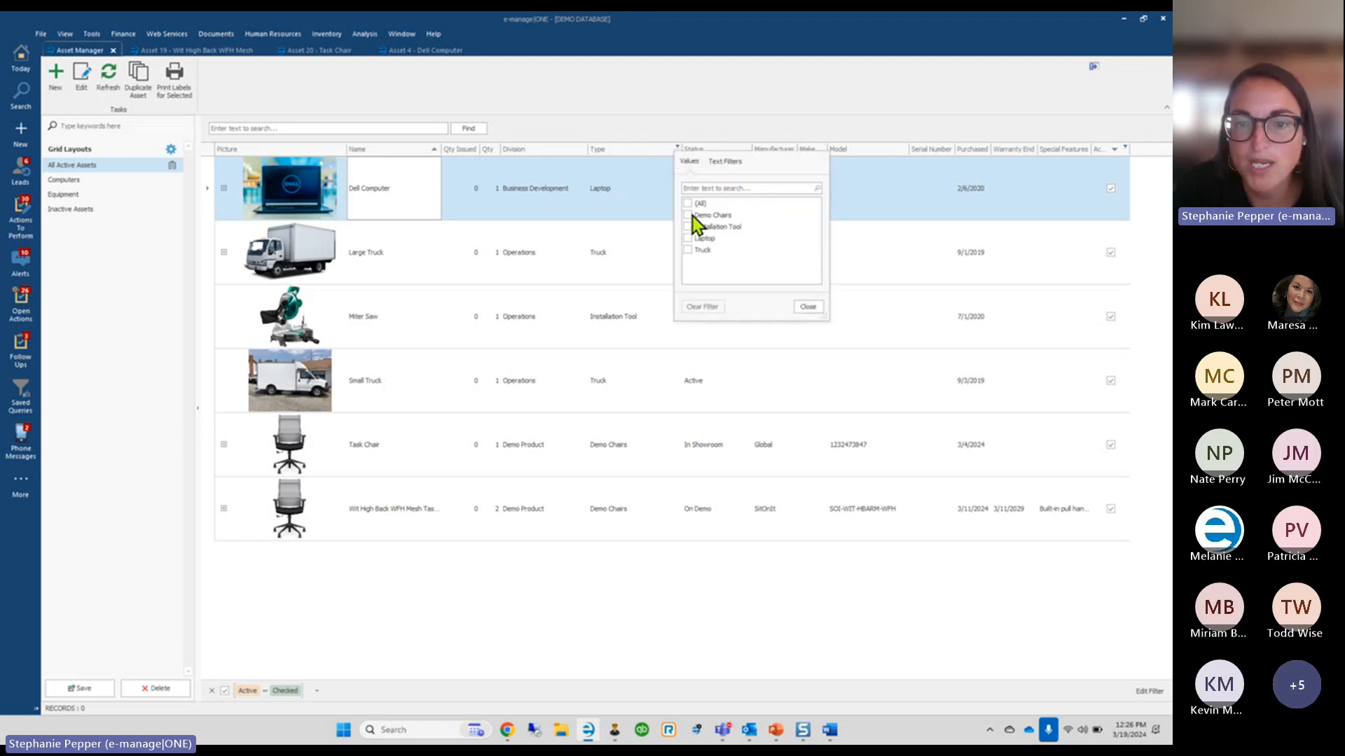
{"action": "left_click", "coordinate": [689, 216]}
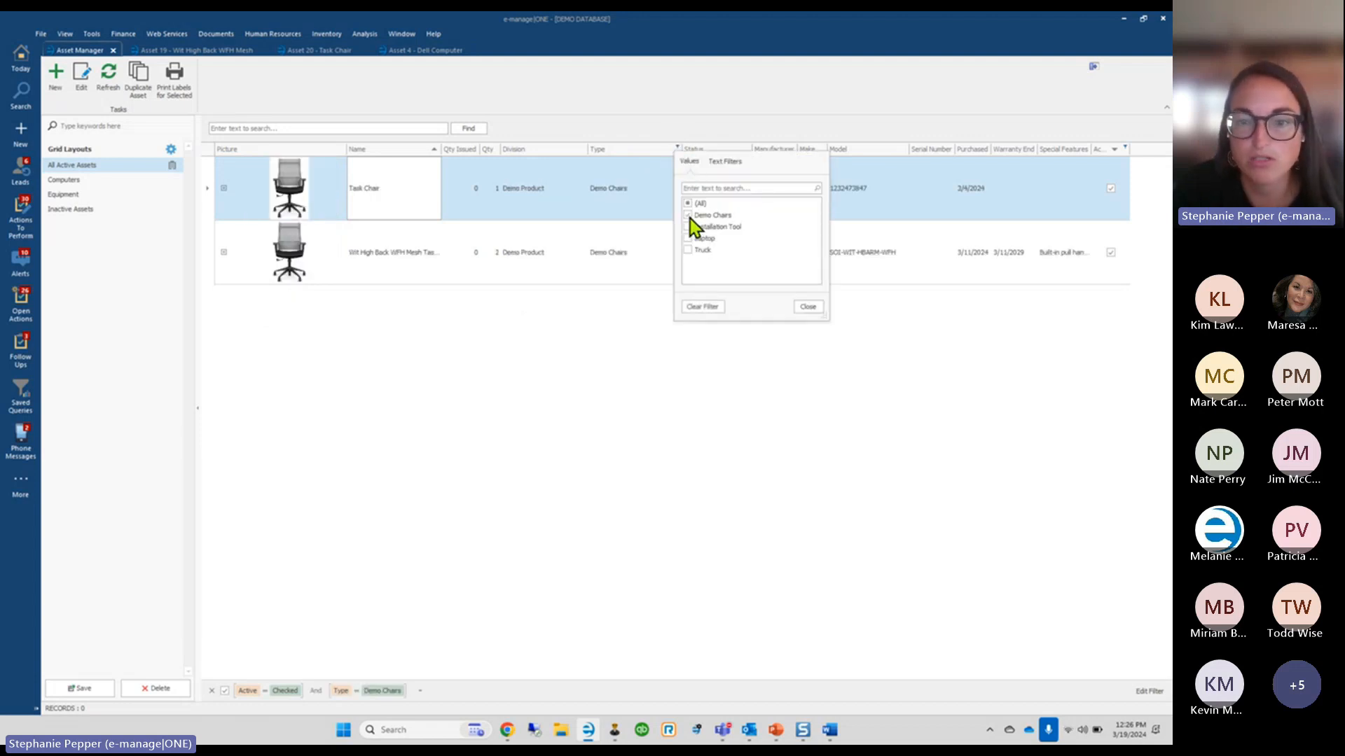
{"action": "left_click", "coordinate": [807, 307]}
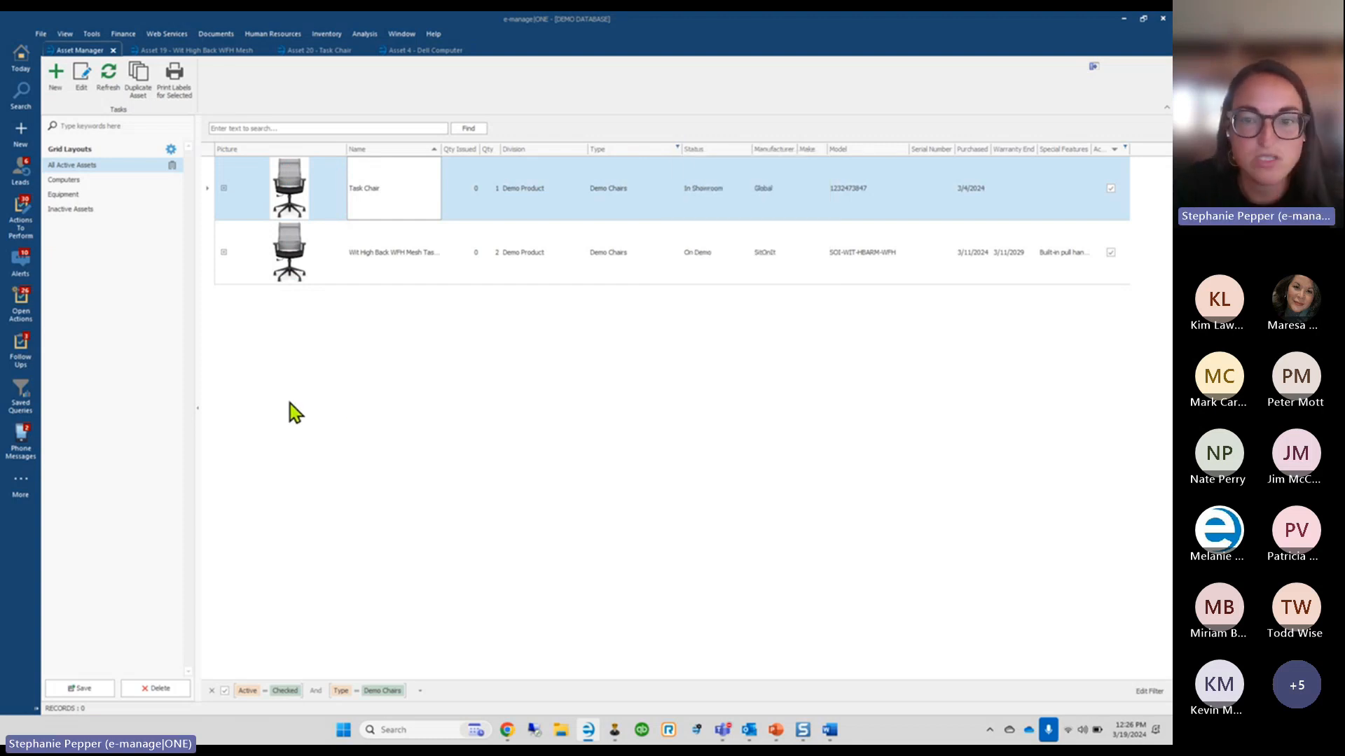
{"action": "left_click", "coordinate": [88, 695]}
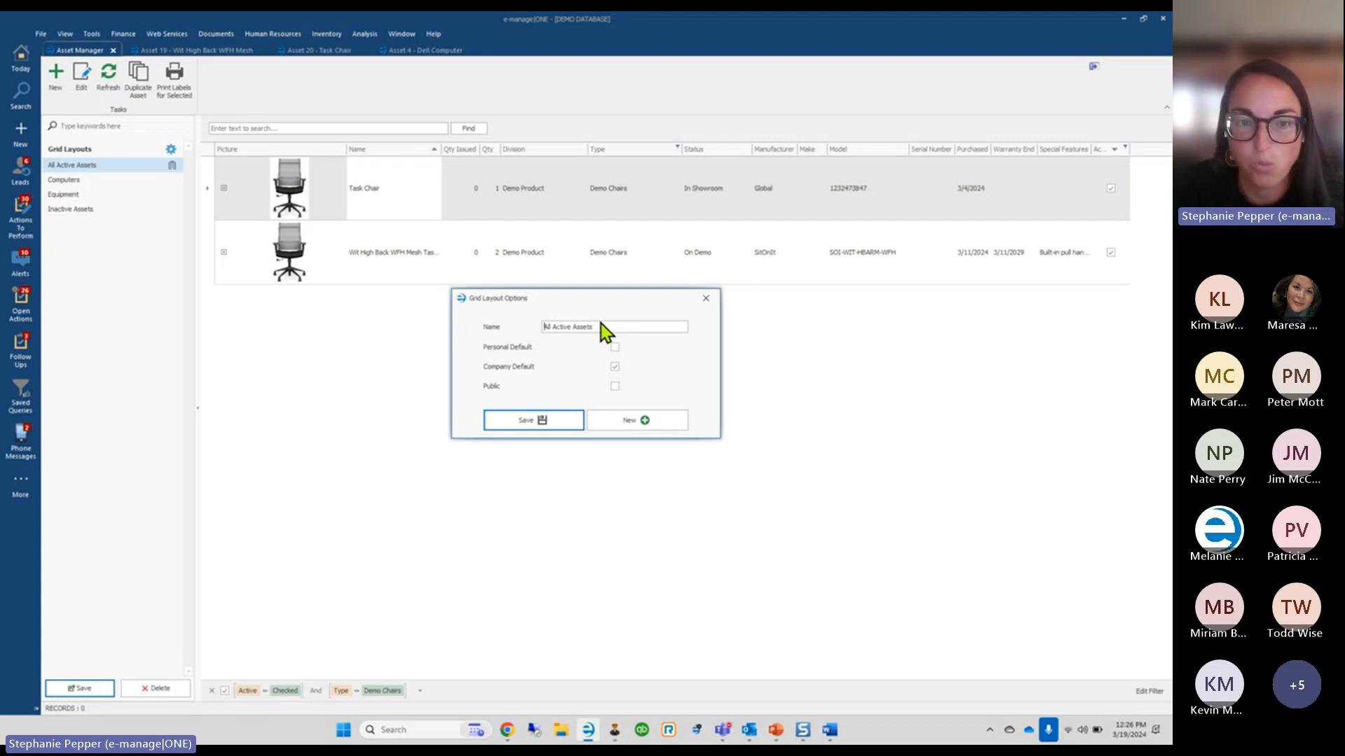
Create a new public layout named 'Demo Chairs' holding the two filtered chairs
{"action": "left_click", "coordinate": [636, 426]}
{"action": "type", "text": "Dmeo"}
{"action": "key", "text": "BackSpace"}
{"action": "key", "text": "BackSpace"}
{"action": "key", "text": "BackSpace"}
{"action": "key", "text": "BackSpace"}
{"action": "type", "text": "emo Chairs"}
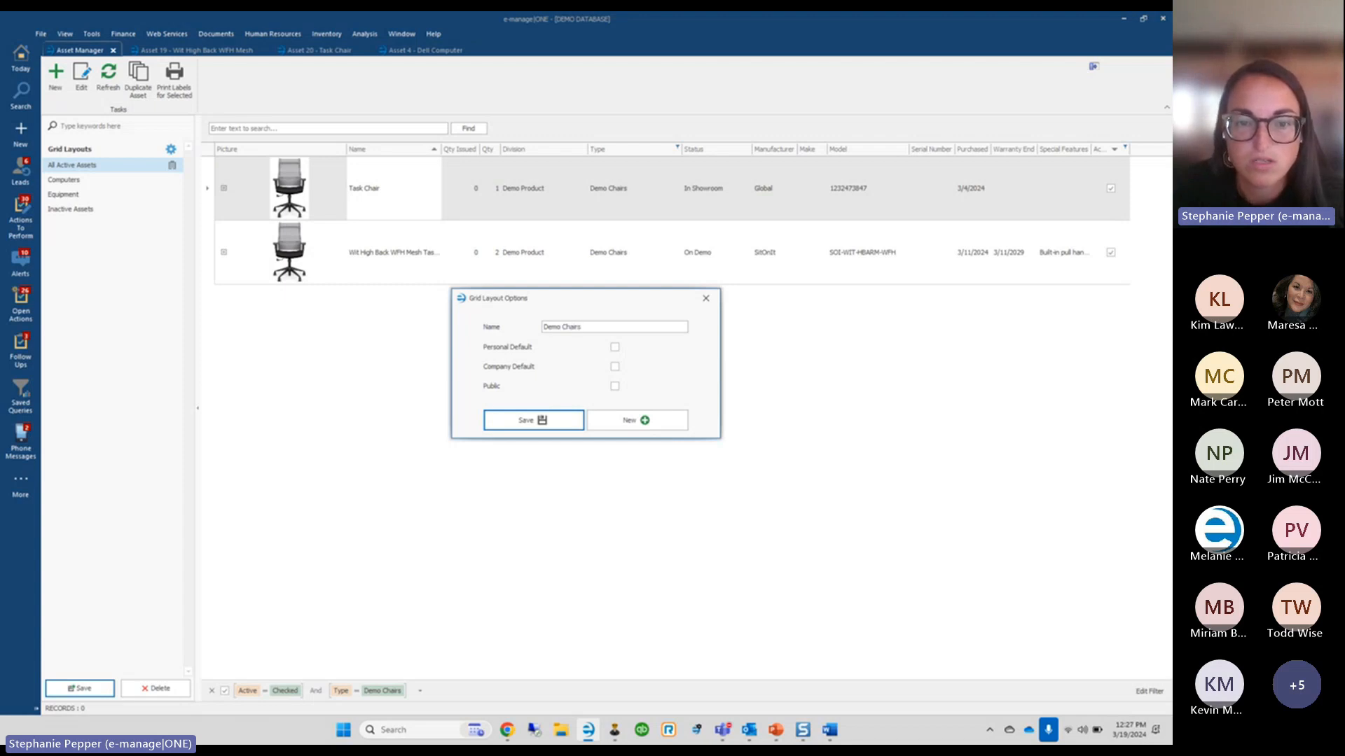
{"action": "left_click", "coordinate": [614, 386]}
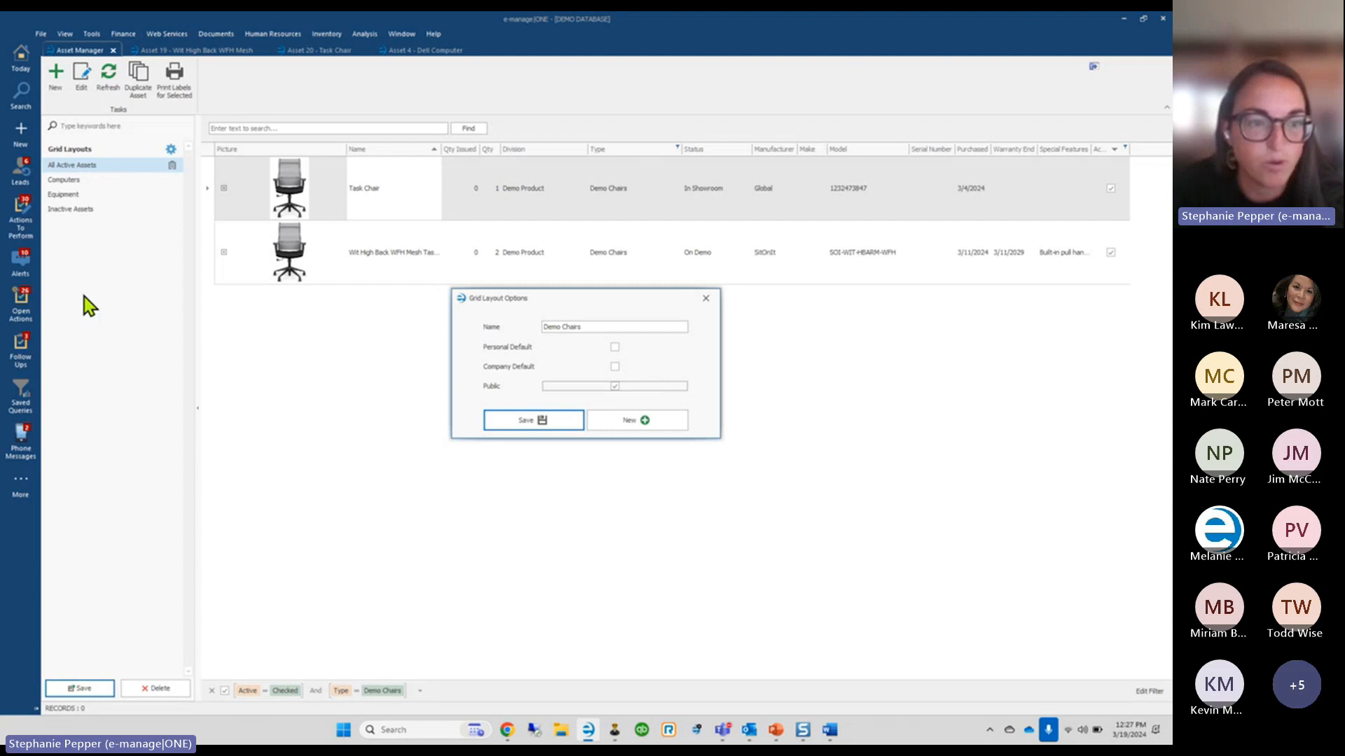
{"action": "left_click", "coordinate": [523, 423]}
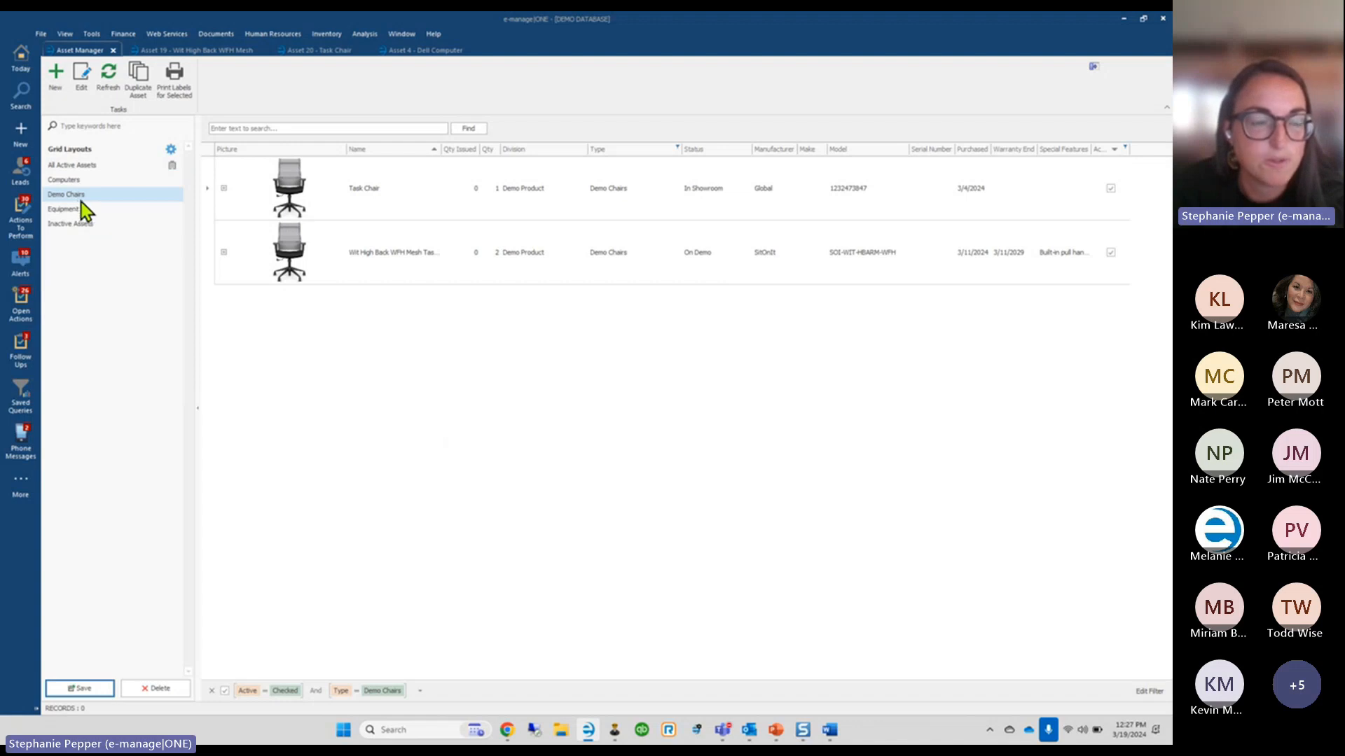
Preview the Computers, Equipment and Inactive Assets layouts, widen the Picture column, then return to All Active Assets
{"action": "left_click", "coordinate": [71, 170]}
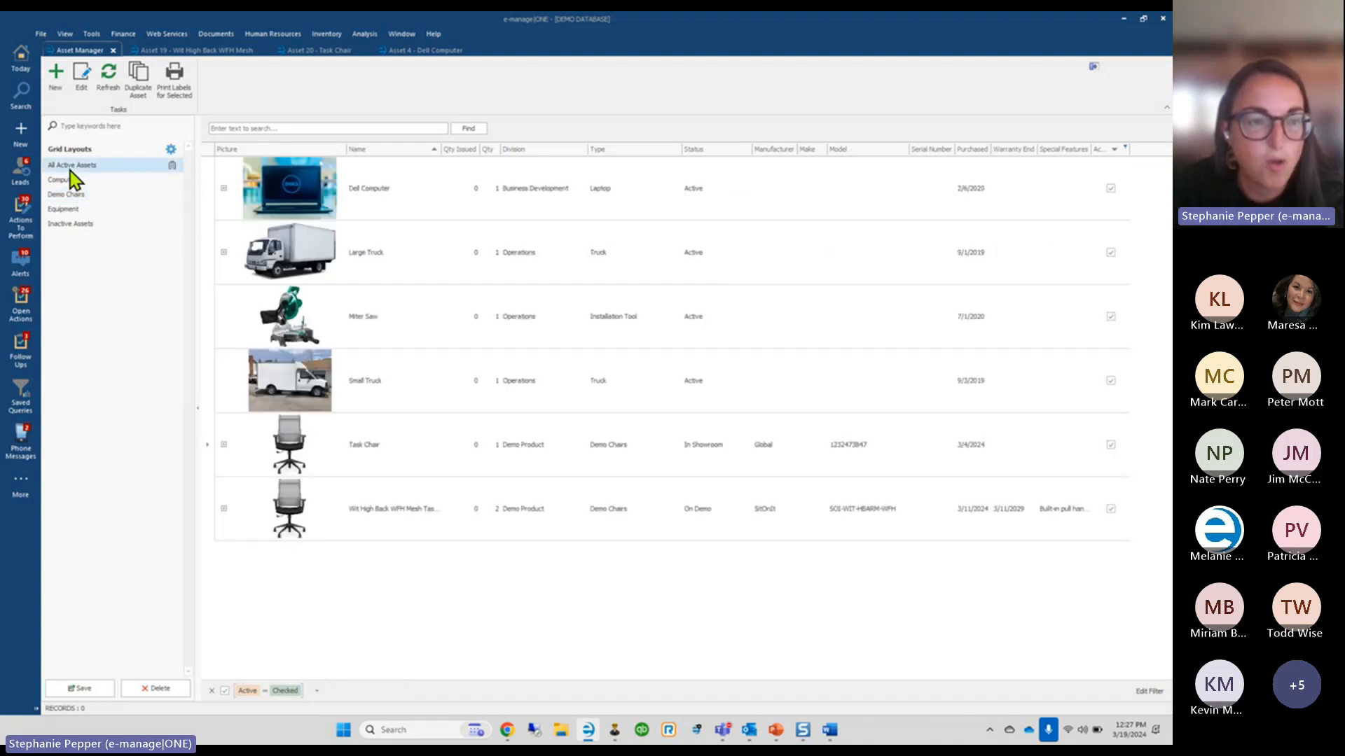
{"action": "left_click", "coordinate": [70, 184]}
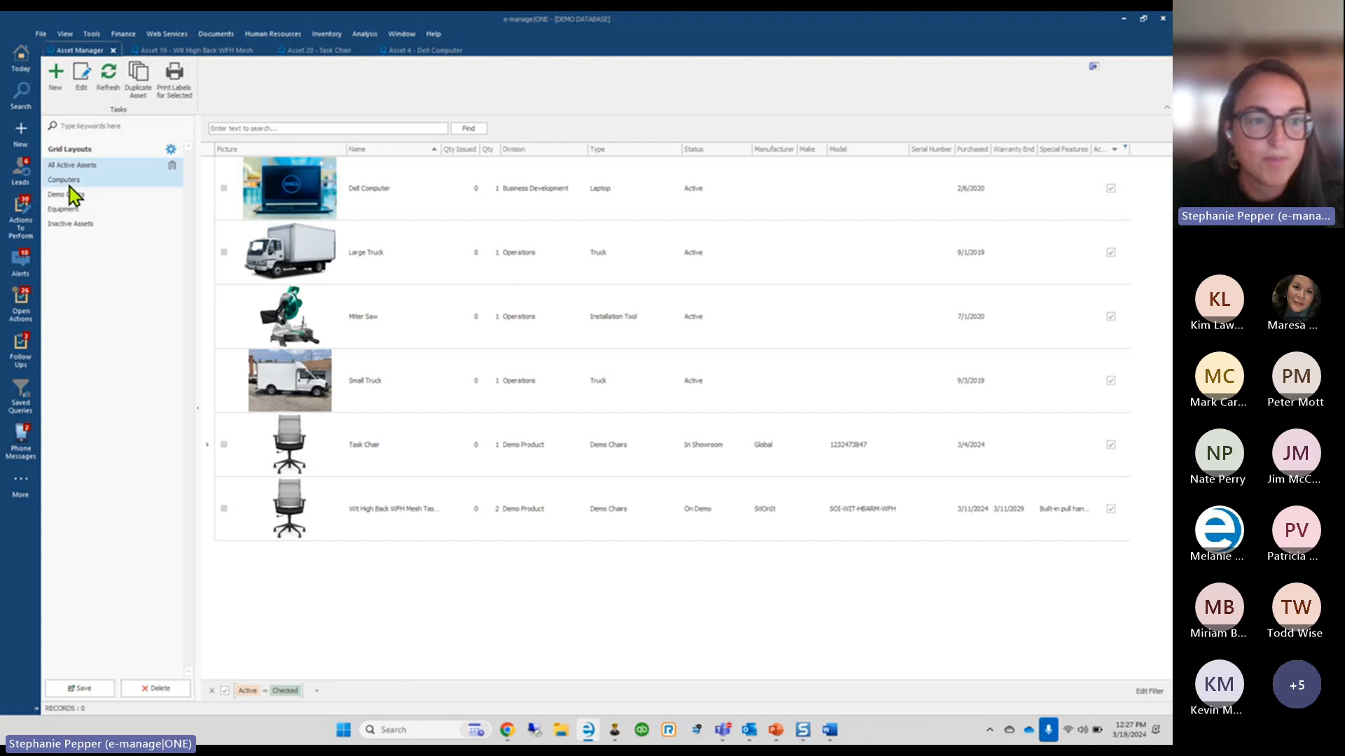
{"action": "left_click", "coordinate": [70, 210]}
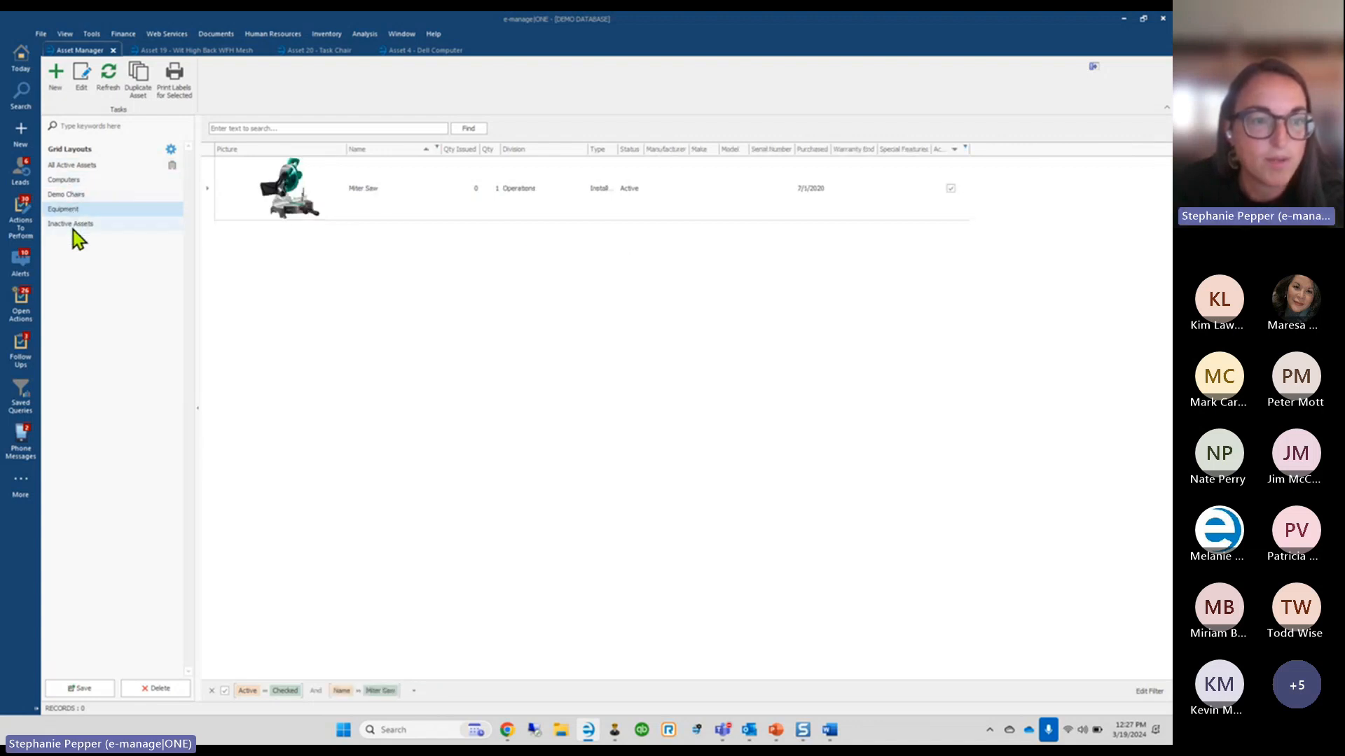
{"action": "left_click", "coordinate": [73, 224]}
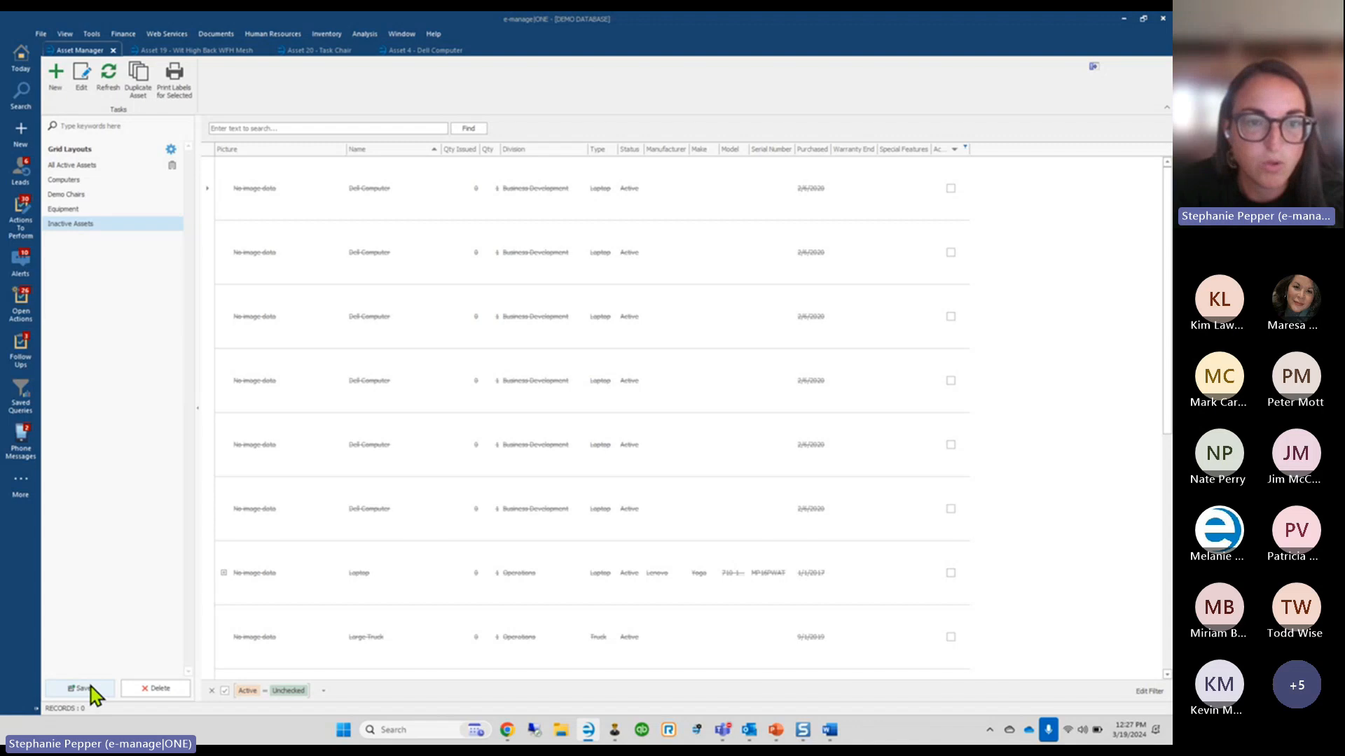
{"action": "left_click_drag", "start_coordinate": [348, 144], "coordinate": [371, 143]}
{"action": "left_click", "coordinate": [77, 169]}
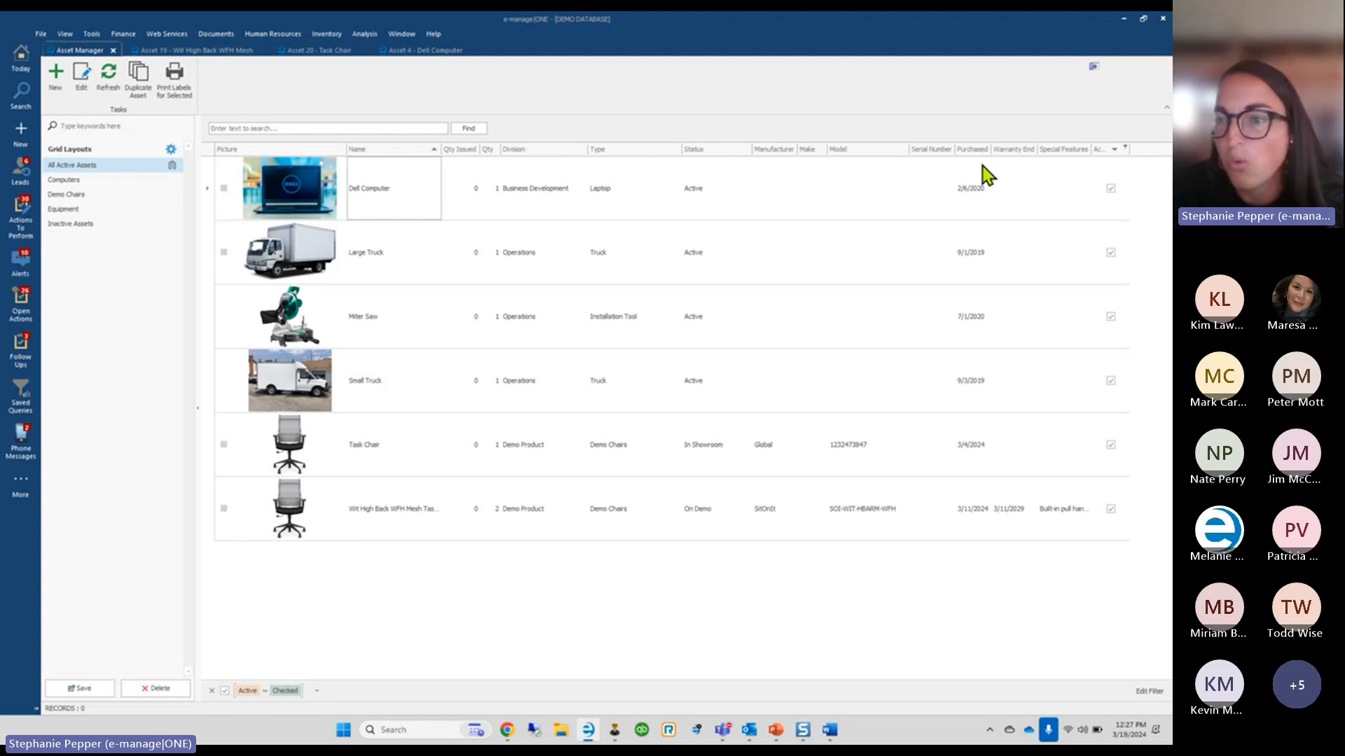
Move Special Features off the grid, then add it and Purchase Price back from the Column Chooser
{"action": "left_click_drag", "start_coordinate": [1061, 154], "coordinate": [1015, 83]}
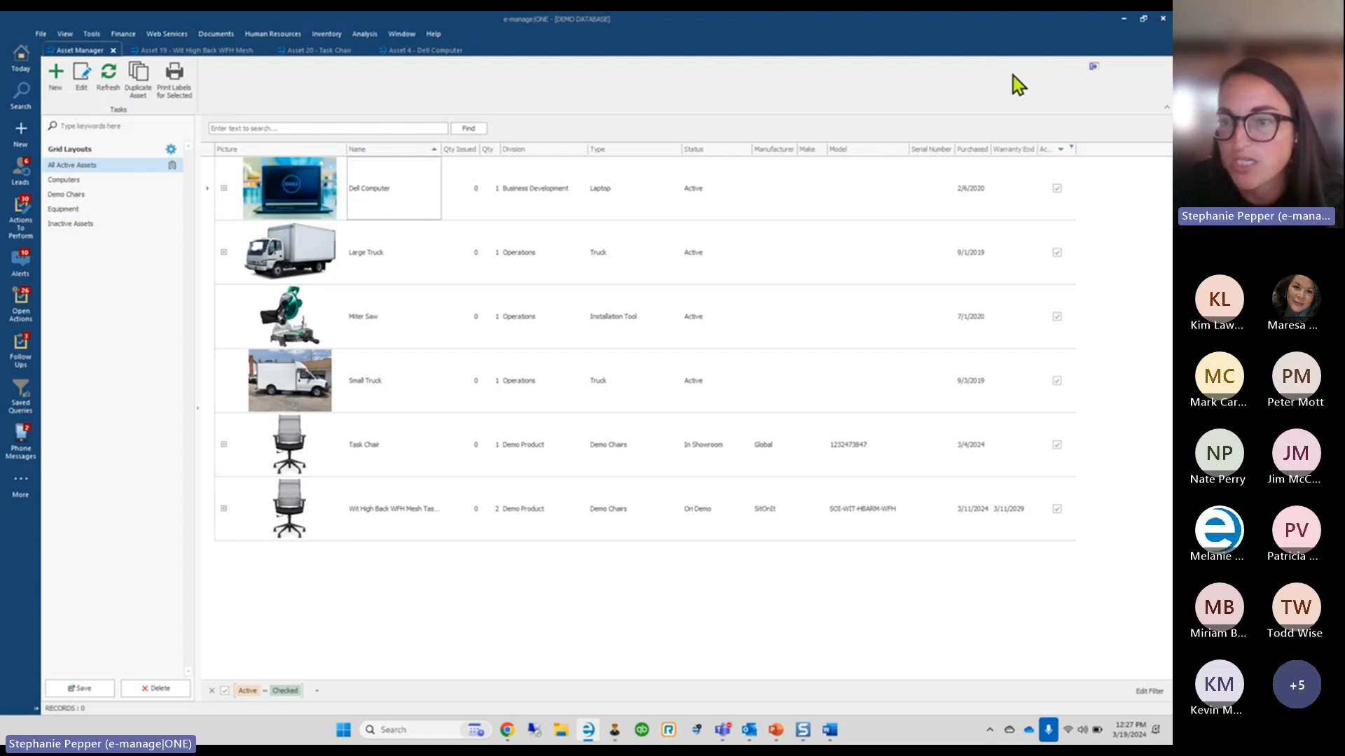
{"action": "right_click", "coordinate": [863, 156]}
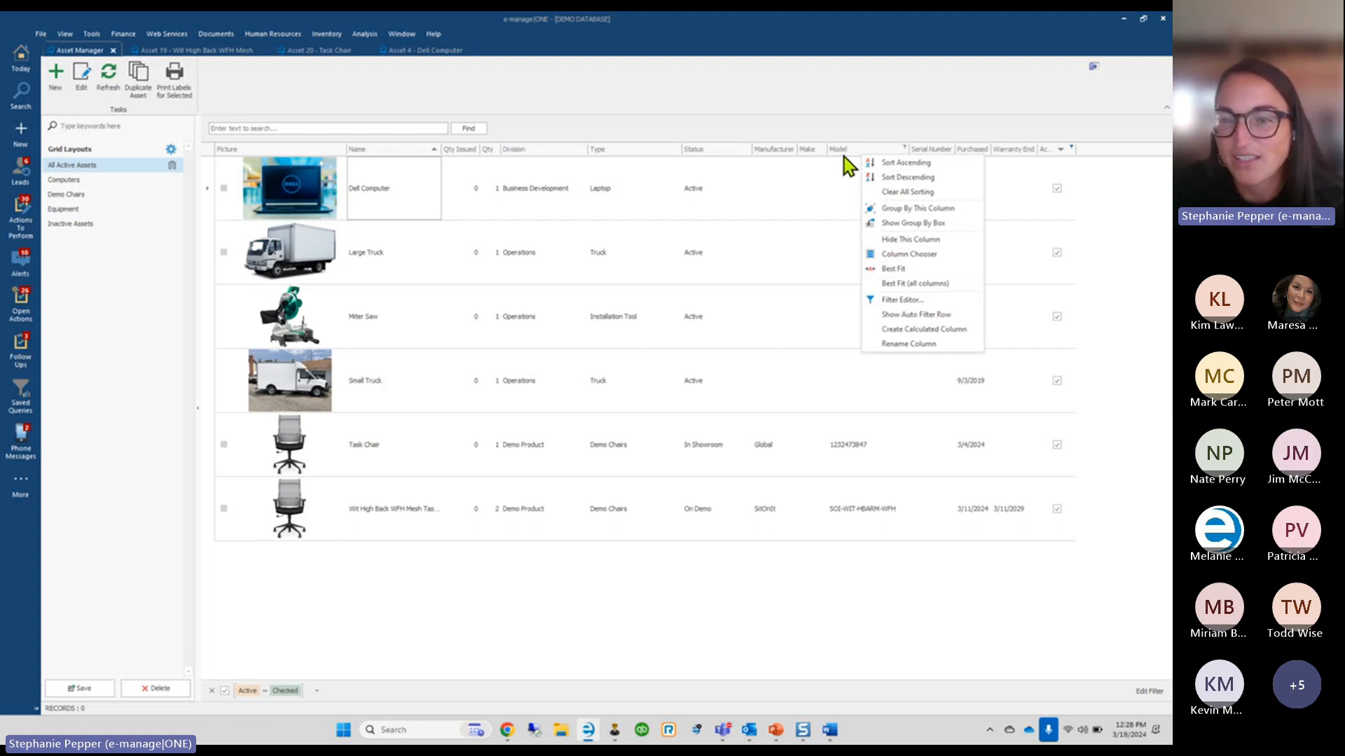
{"action": "left_click", "coordinate": [906, 254]}
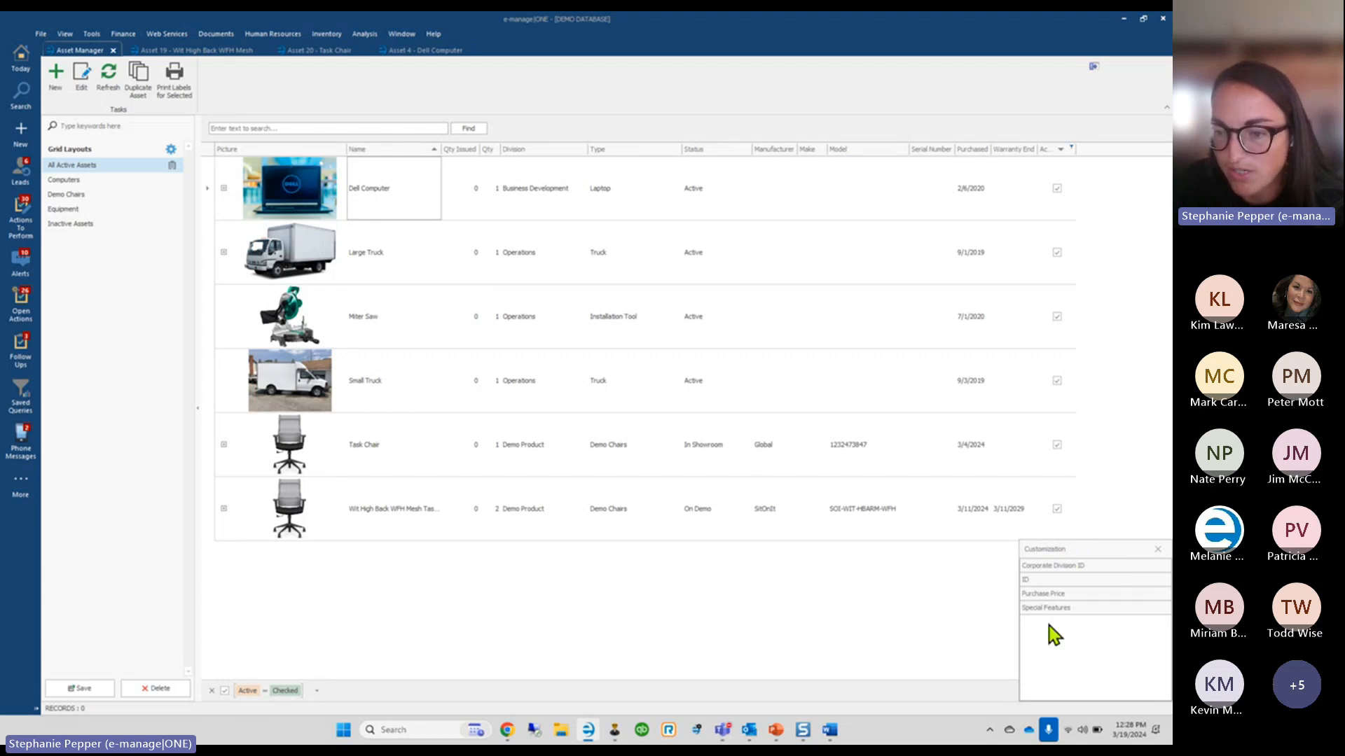
{"action": "left_click_drag", "start_coordinate": [1062, 618], "coordinate": [909, 168]}
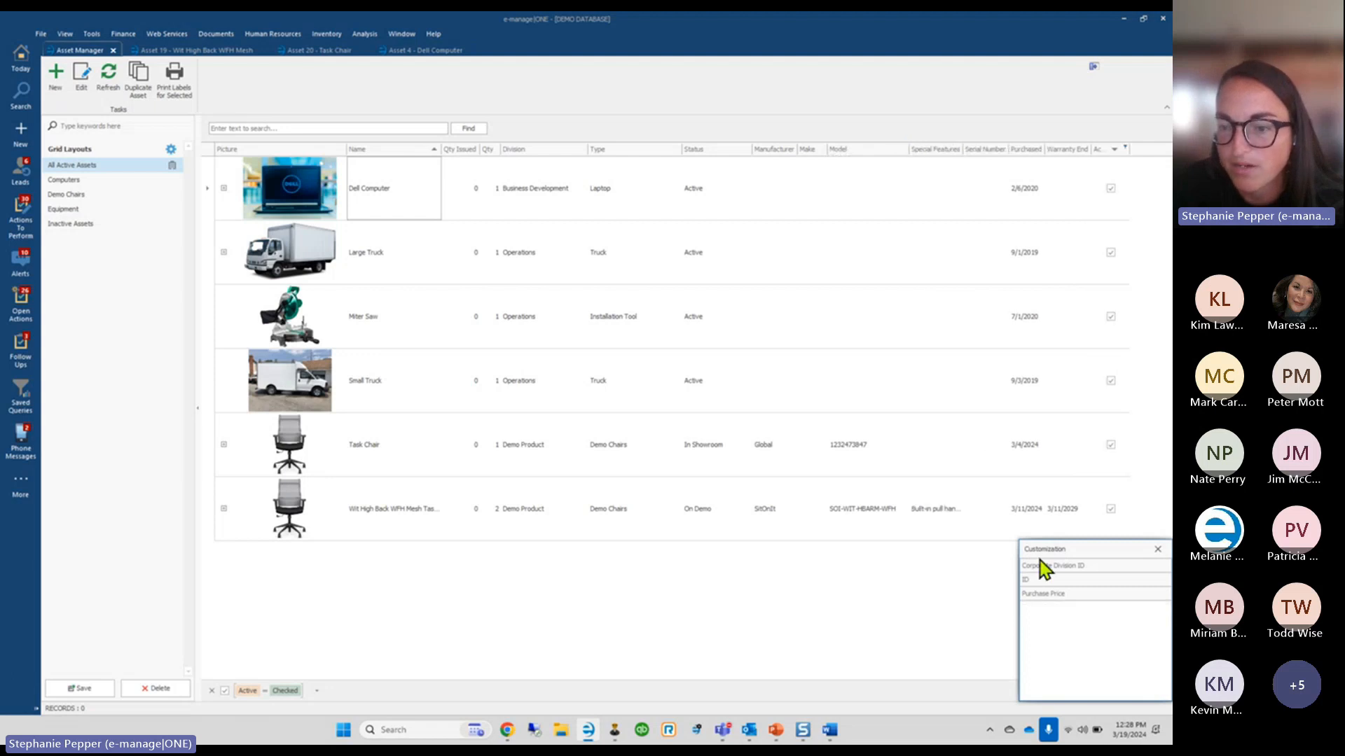
{"action": "left_click_drag", "start_coordinate": [1036, 596], "coordinate": [919, 166]}
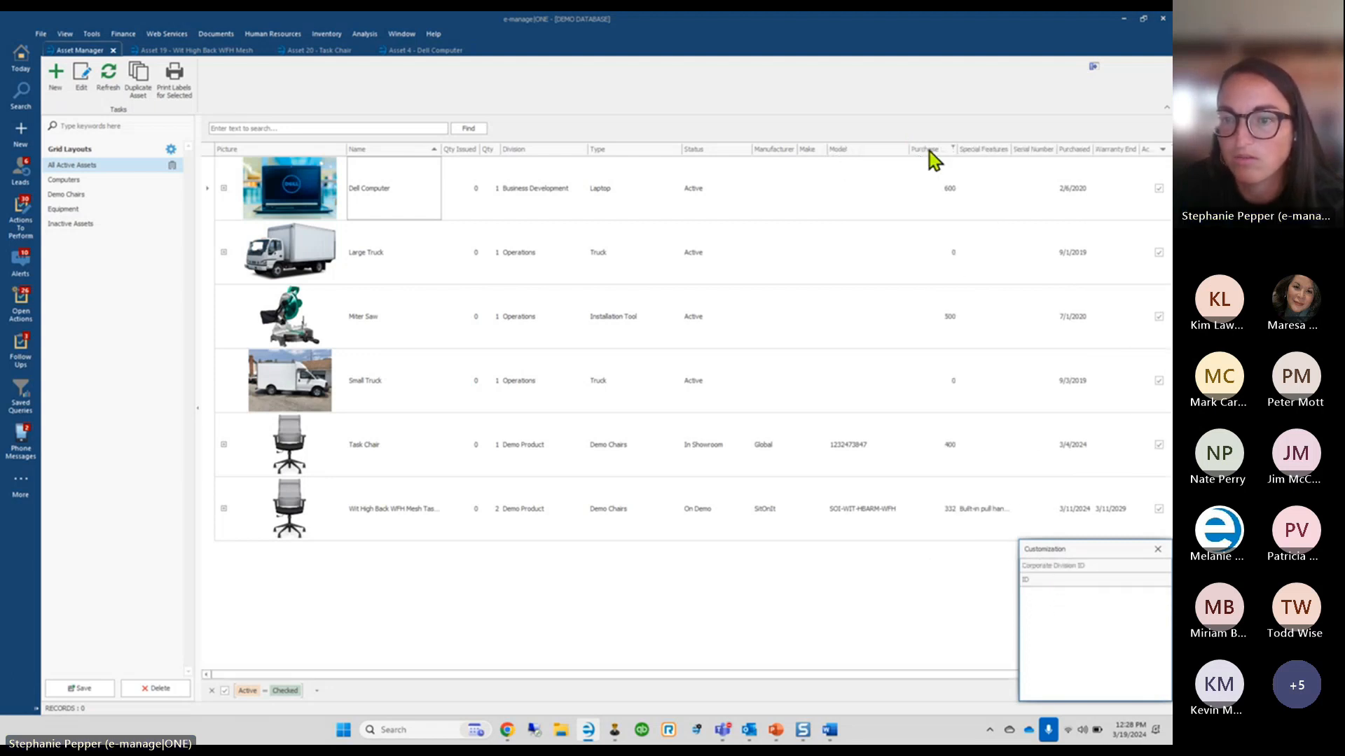
{"action": "right_click", "coordinate": [928, 150]}
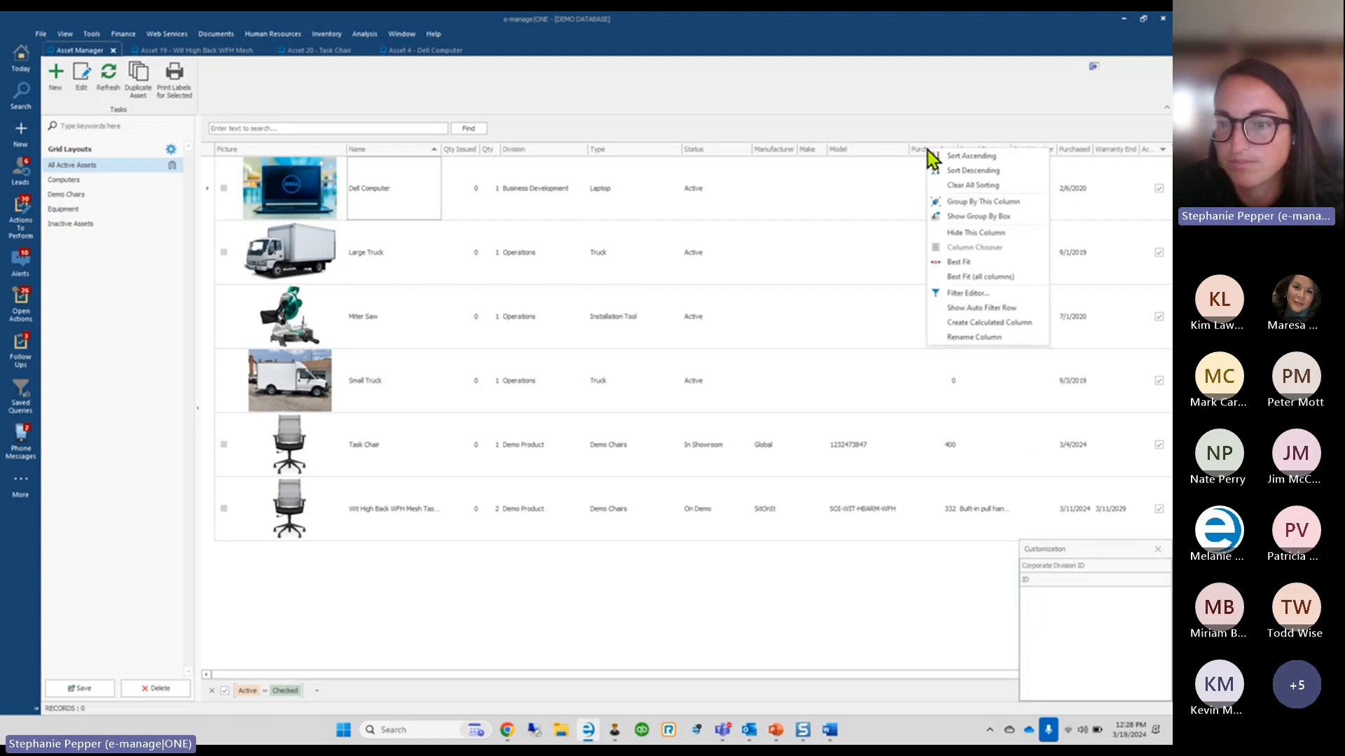
{"action": "left_click", "coordinate": [913, 124]}
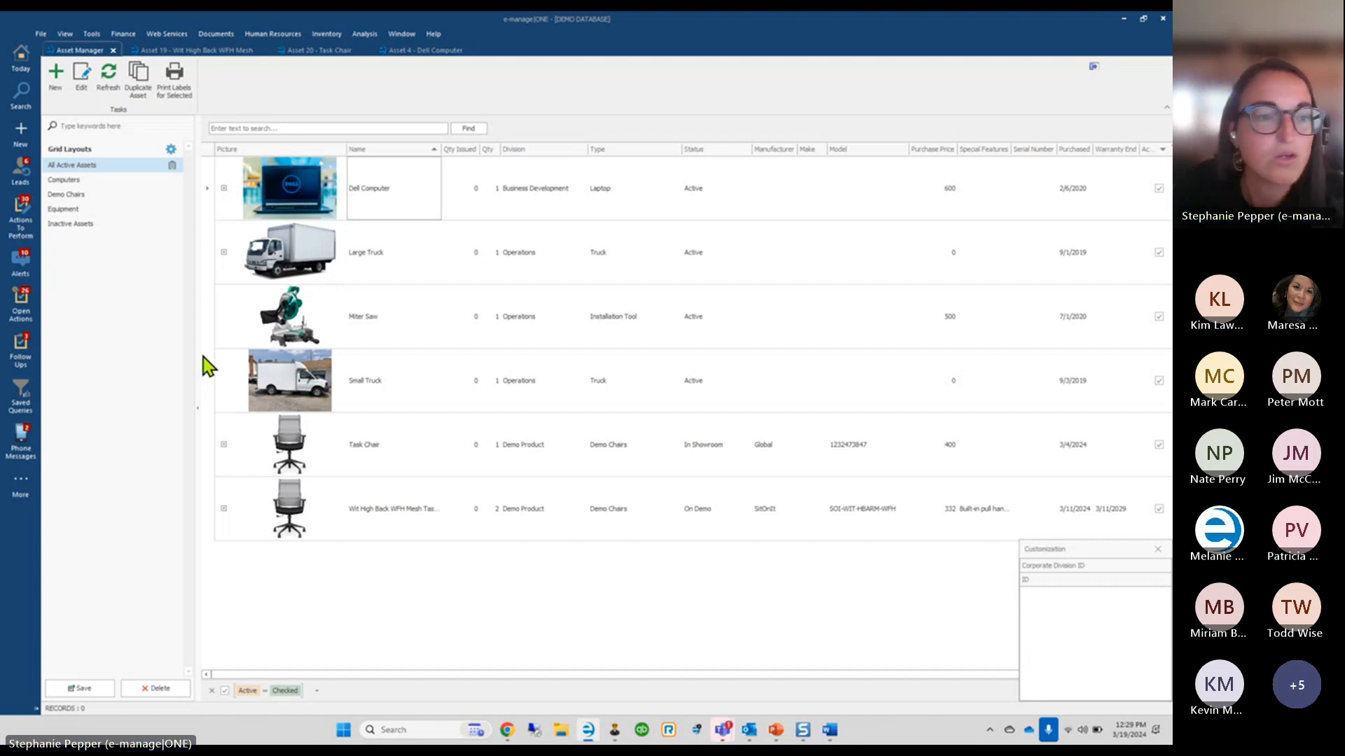
Select the Large Truck asset and open the Installation Calendar from the View menu
{"action": "left_click", "coordinate": [213, 262]}
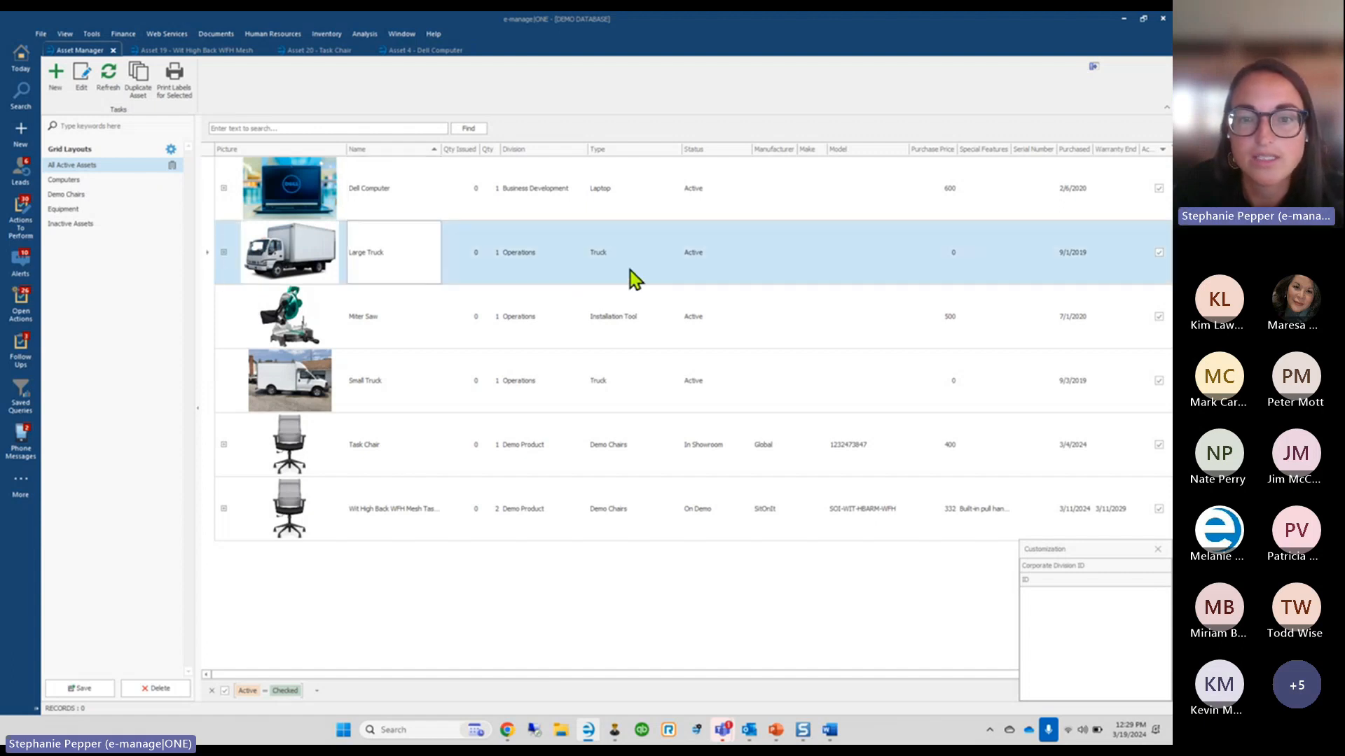
{"action": "left_click", "coordinate": [66, 34]}
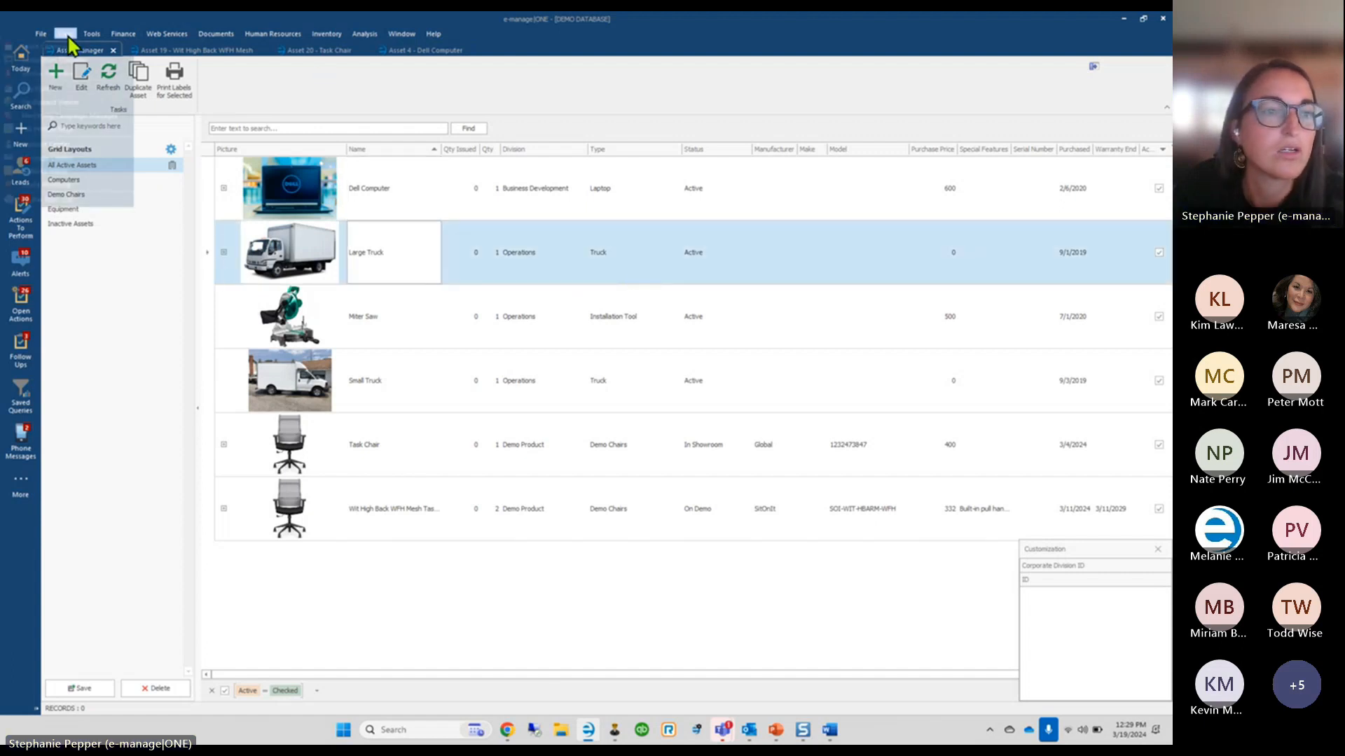
{"action": "left_click", "coordinate": [67, 61]}
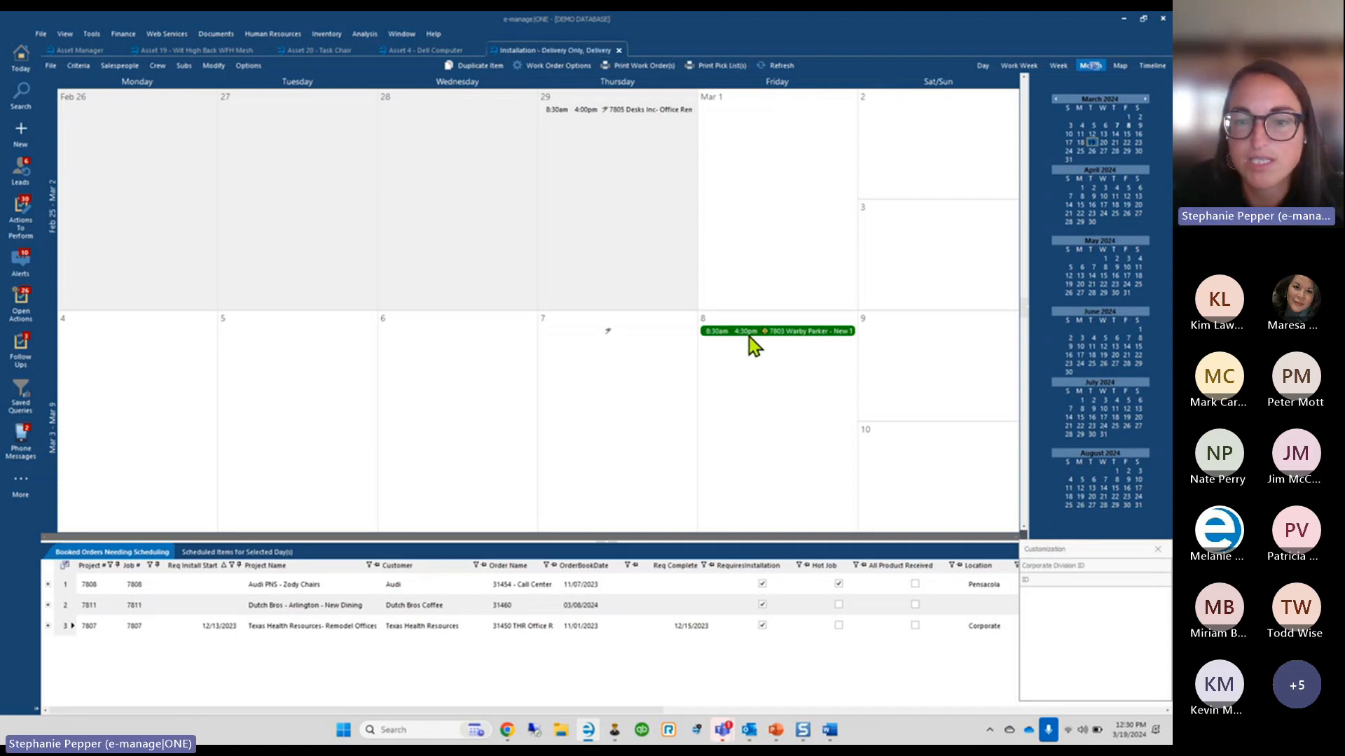
Set Large Truck as the truck for the March 8 job 7803, confirming the change
{"action": "double_click", "coordinate": [731, 333]}
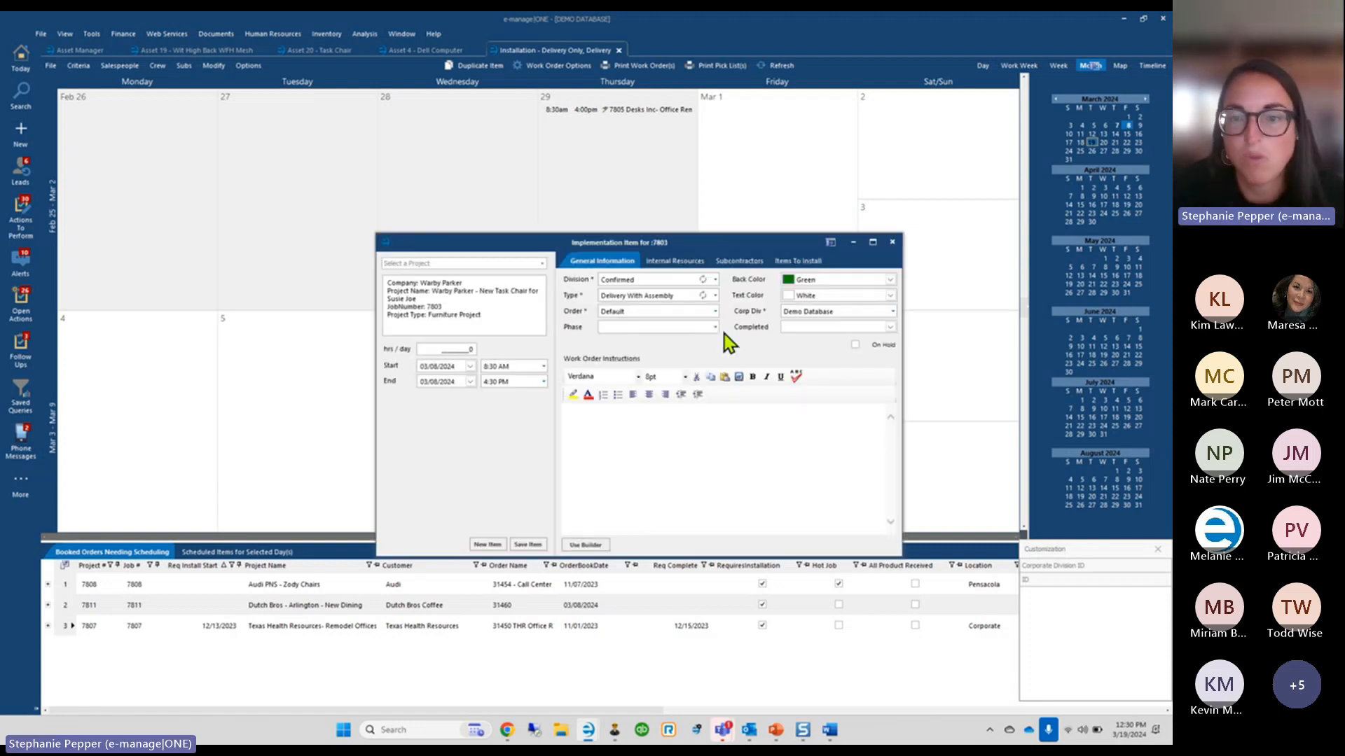
{"action": "left_click", "coordinate": [799, 262]}
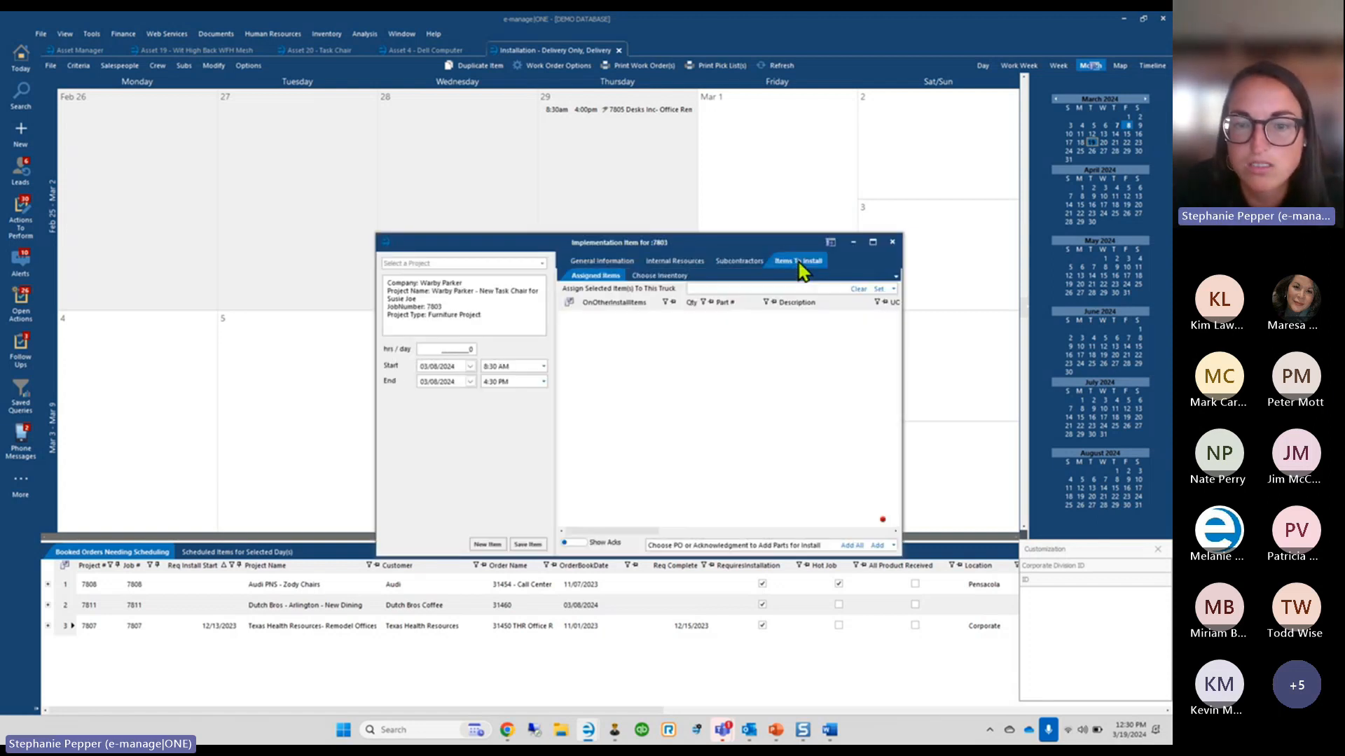
{"action": "left_click", "coordinate": [894, 288]}
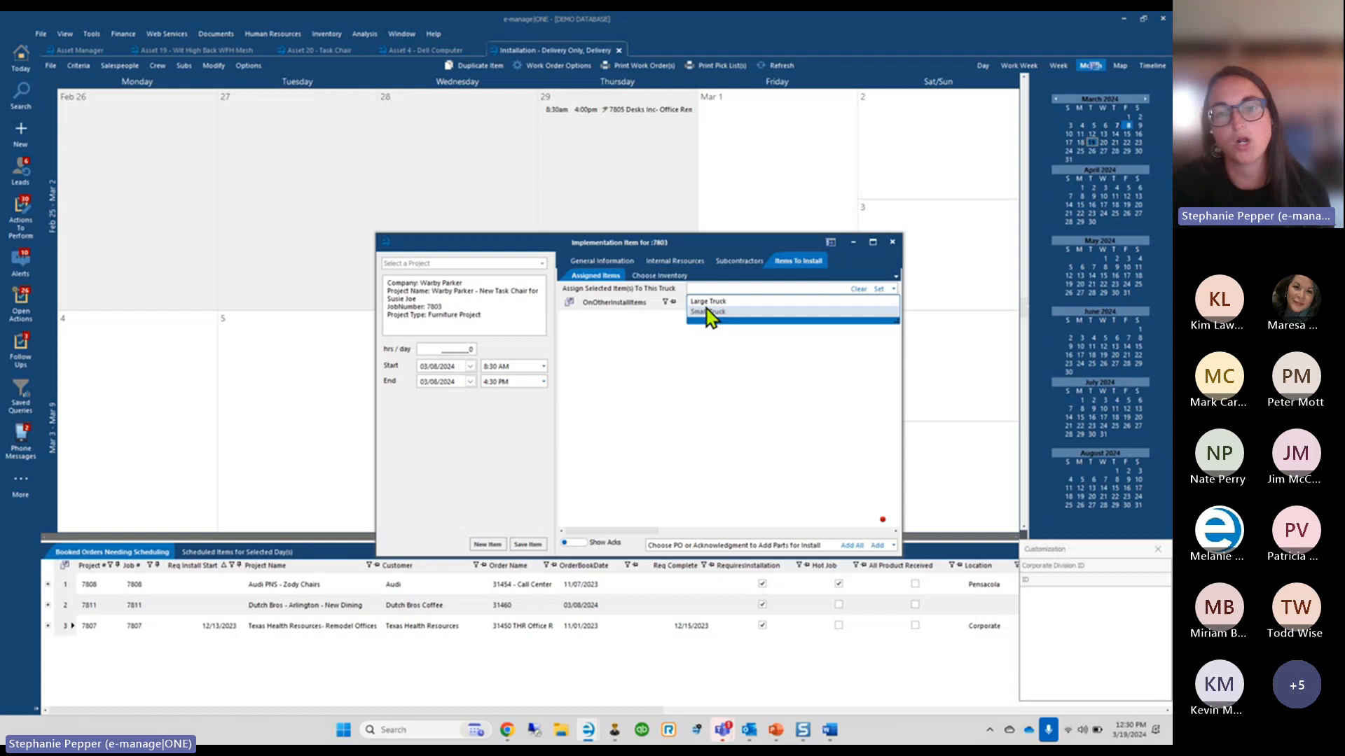
{"action": "left_click", "coordinate": [742, 304]}
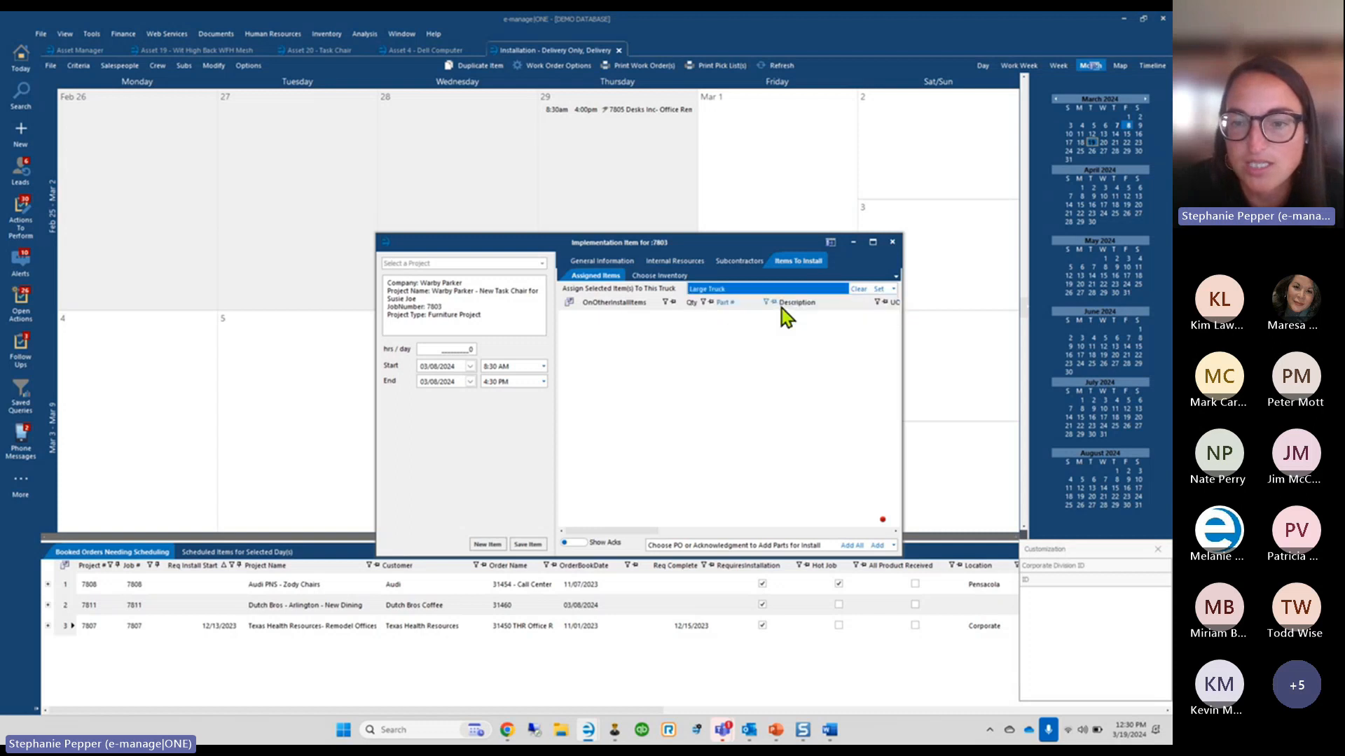
{"action": "left_click", "coordinate": [879, 289]}
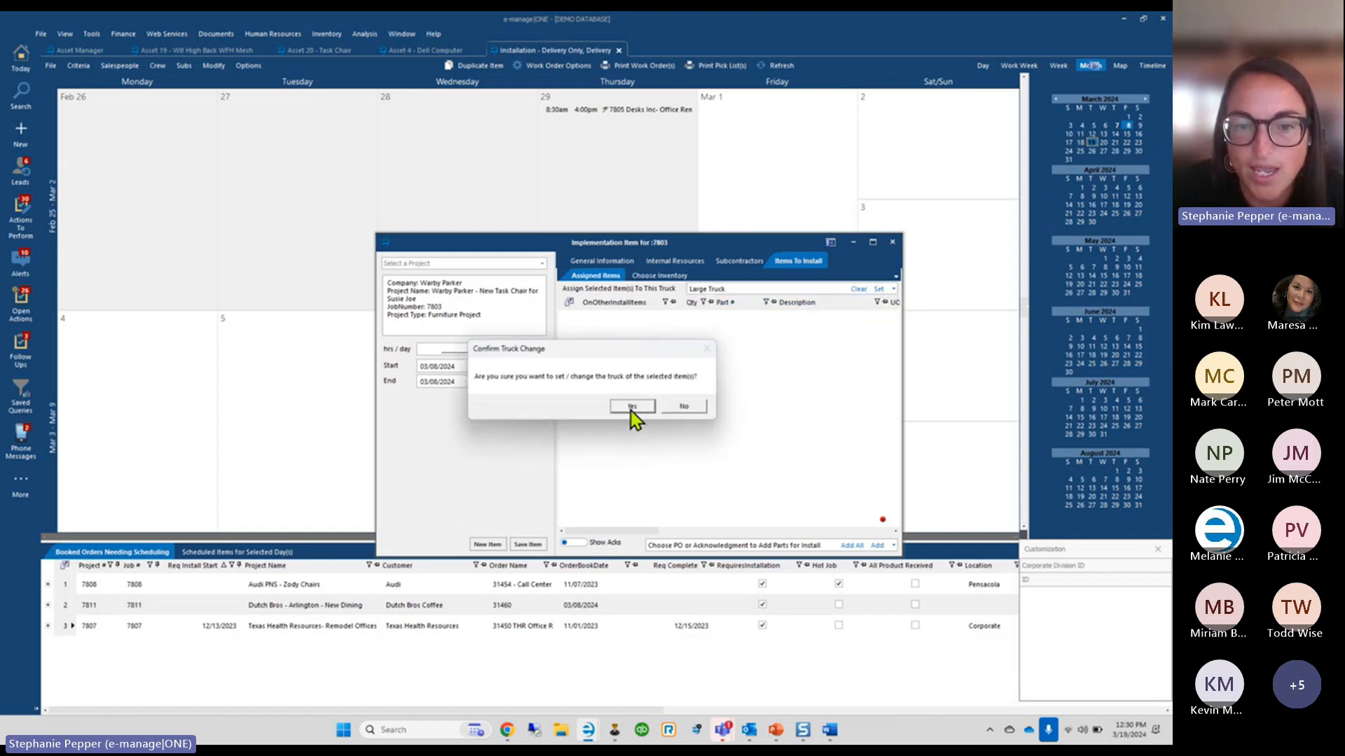
{"action": "left_click", "coordinate": [631, 408]}
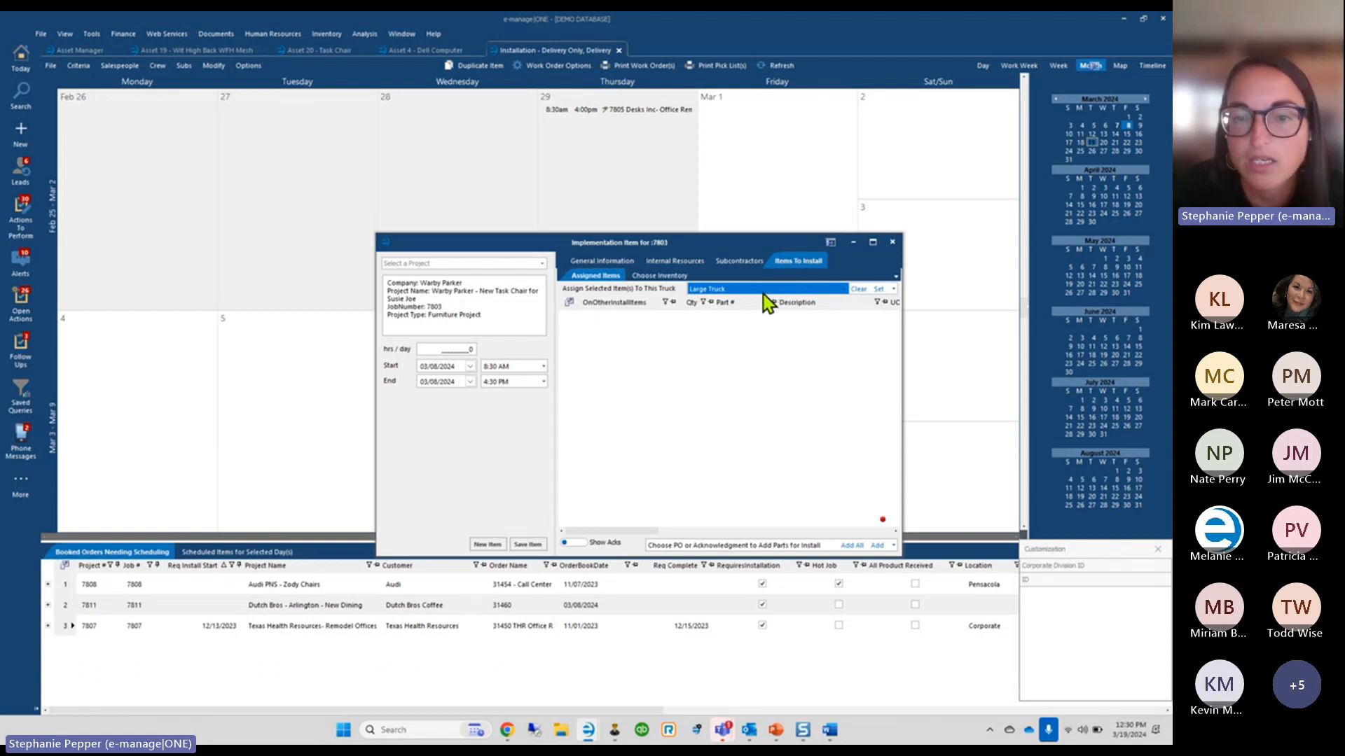
{"action": "left_click", "coordinate": [893, 243]}
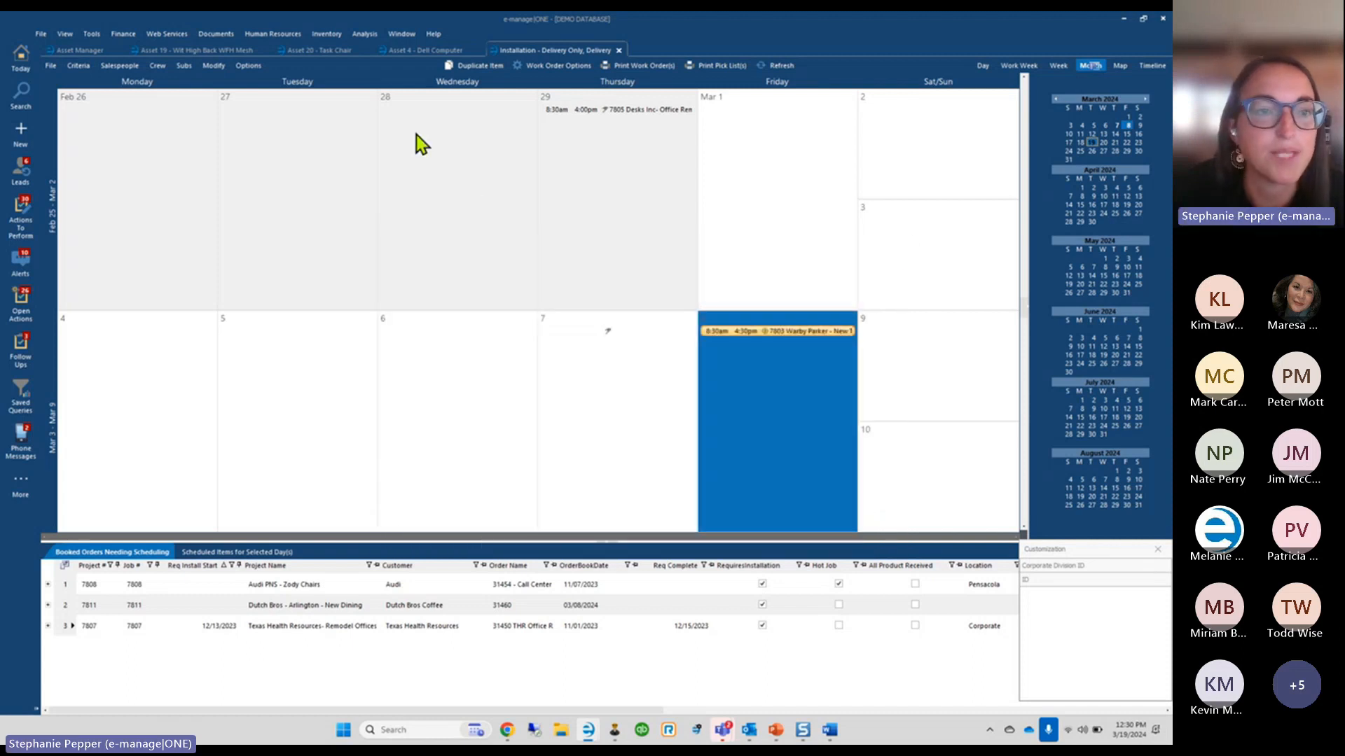
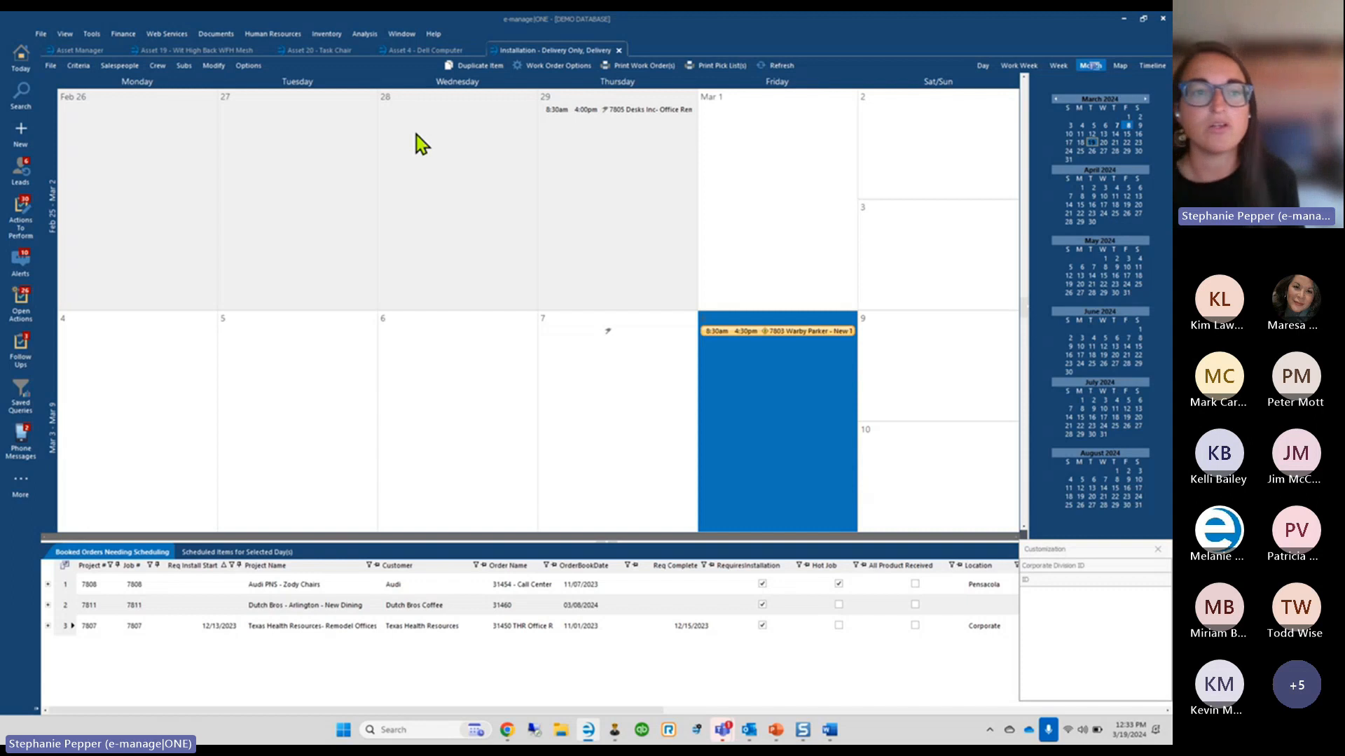
Check the Wit High Back WFH Mesh chair's Asset History, then return to the six active assets
{"action": "left_click", "coordinate": [90, 51]}
{"action": "left_click", "coordinate": [174, 55]}
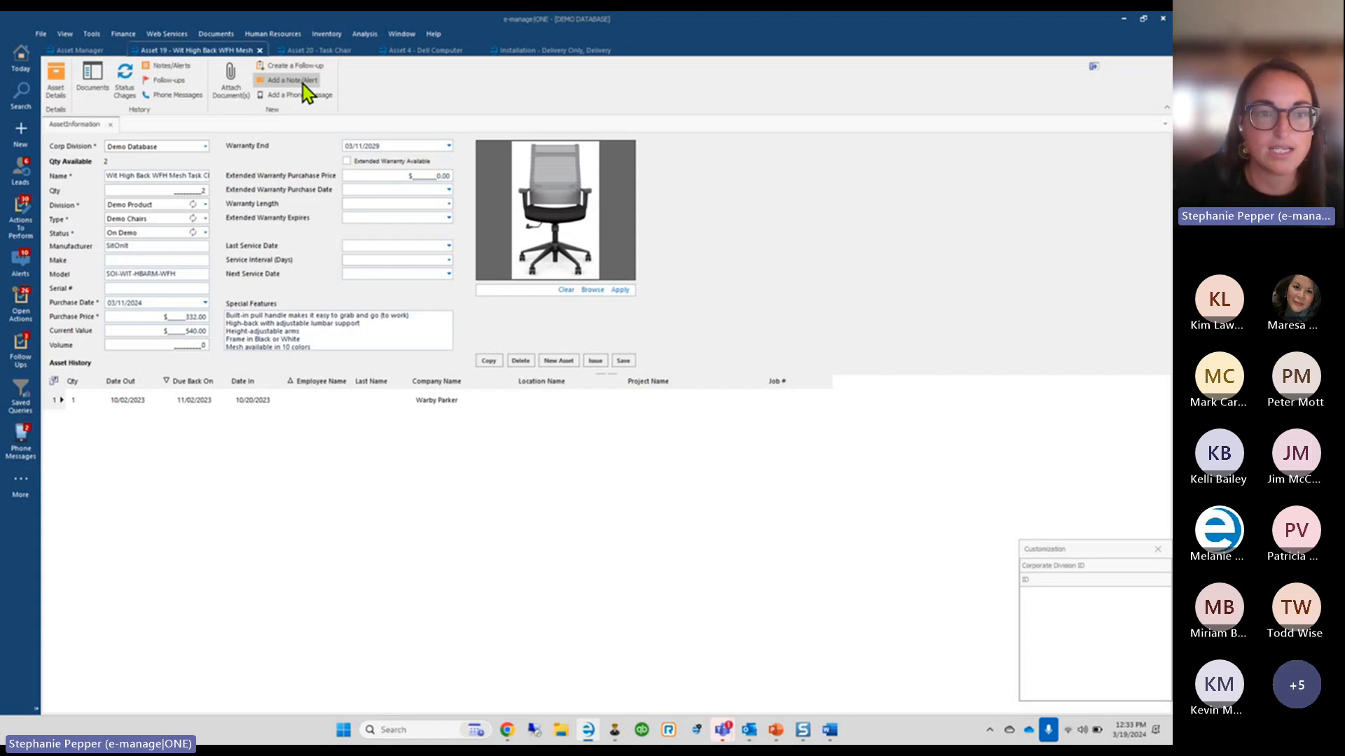
{"action": "left_click", "coordinate": [79, 51]}
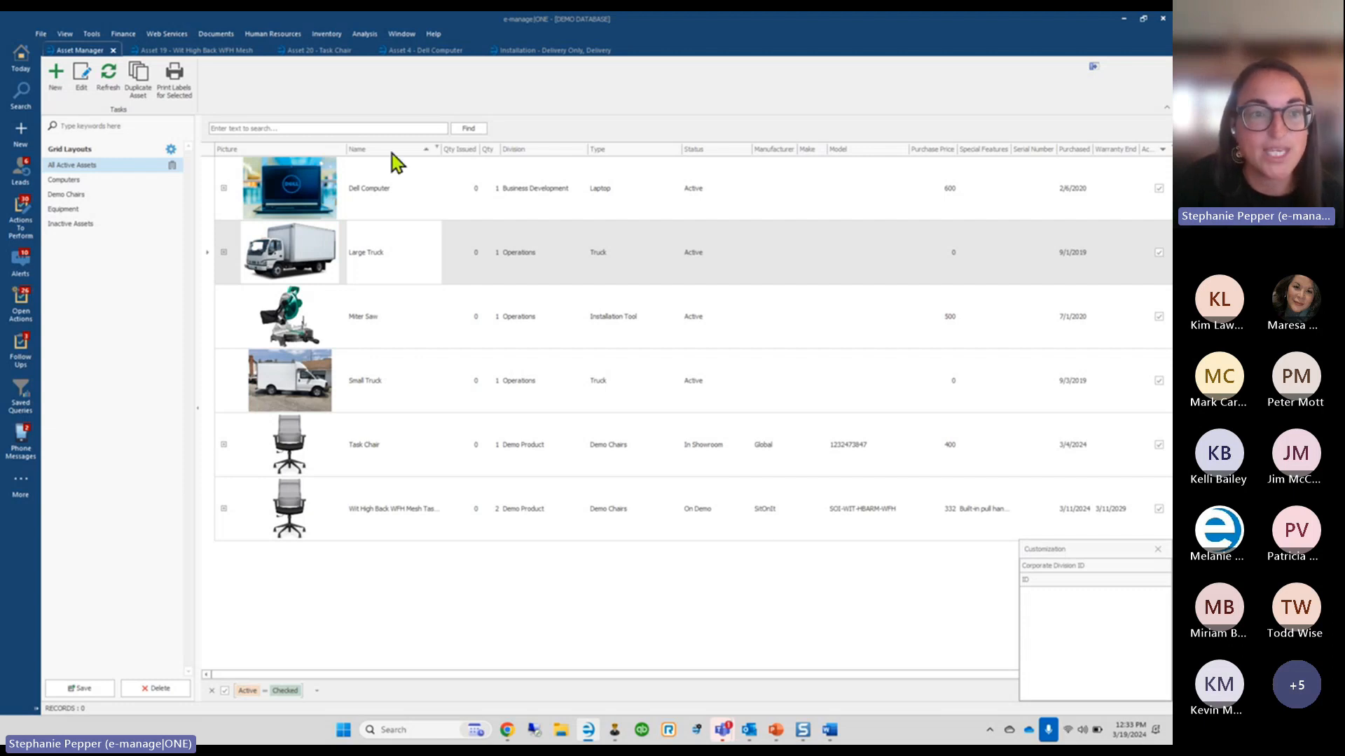
{"action": "left_click", "coordinate": [188, 52]}
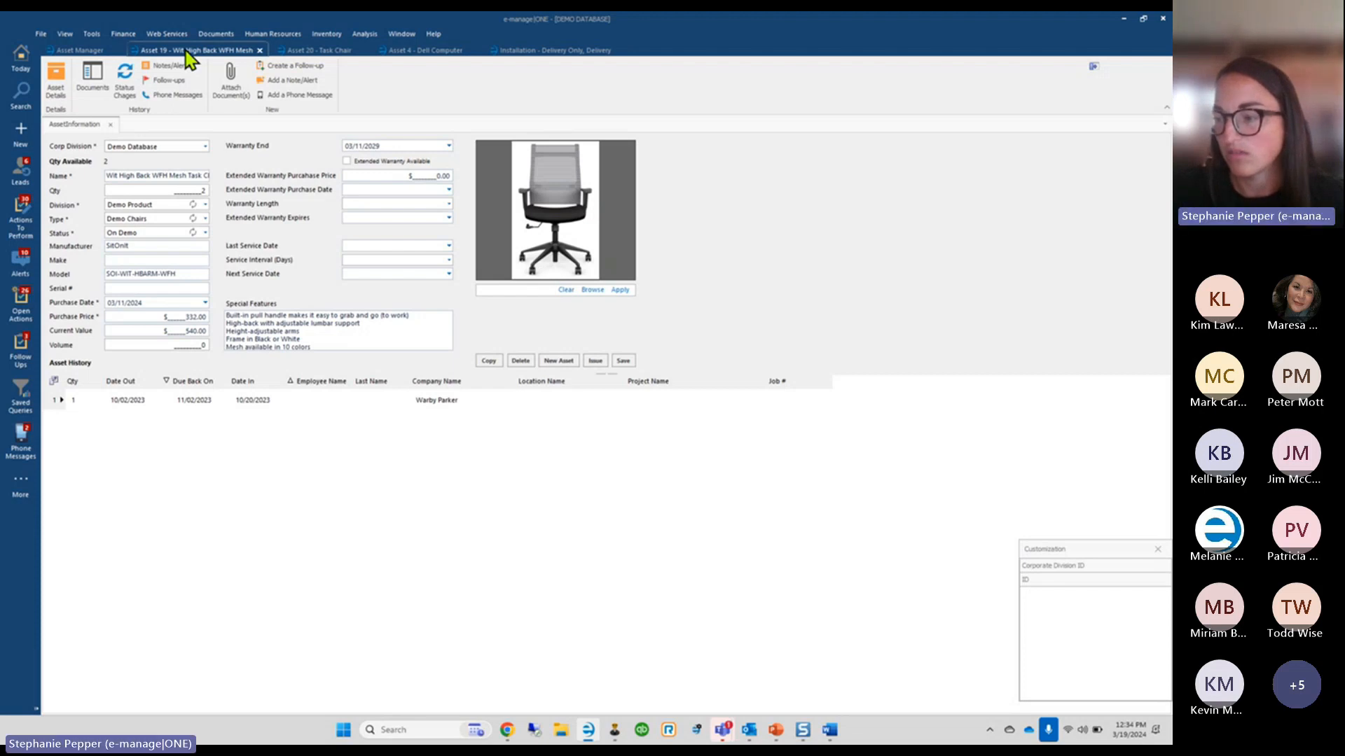
{"action": "left_click", "coordinate": [79, 53]}
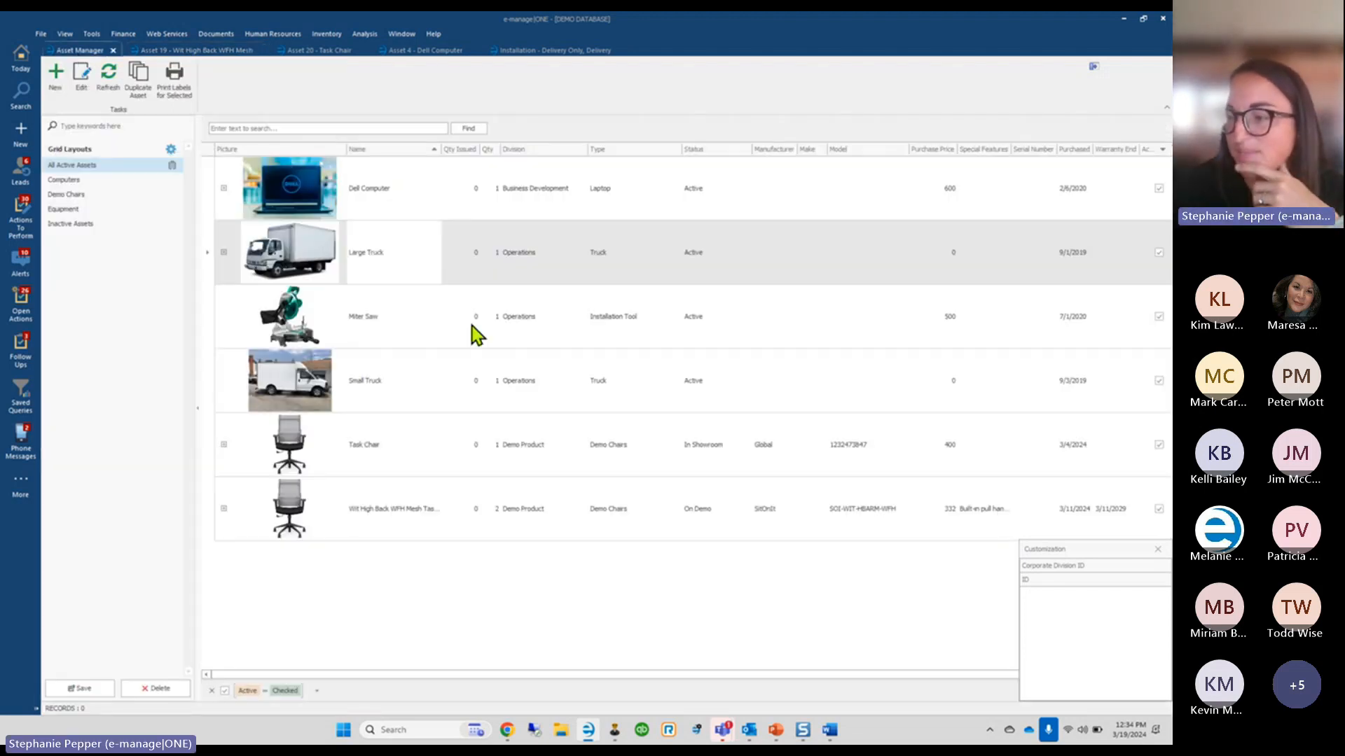
{"action": "left_click", "coordinate": [1158, 550]}
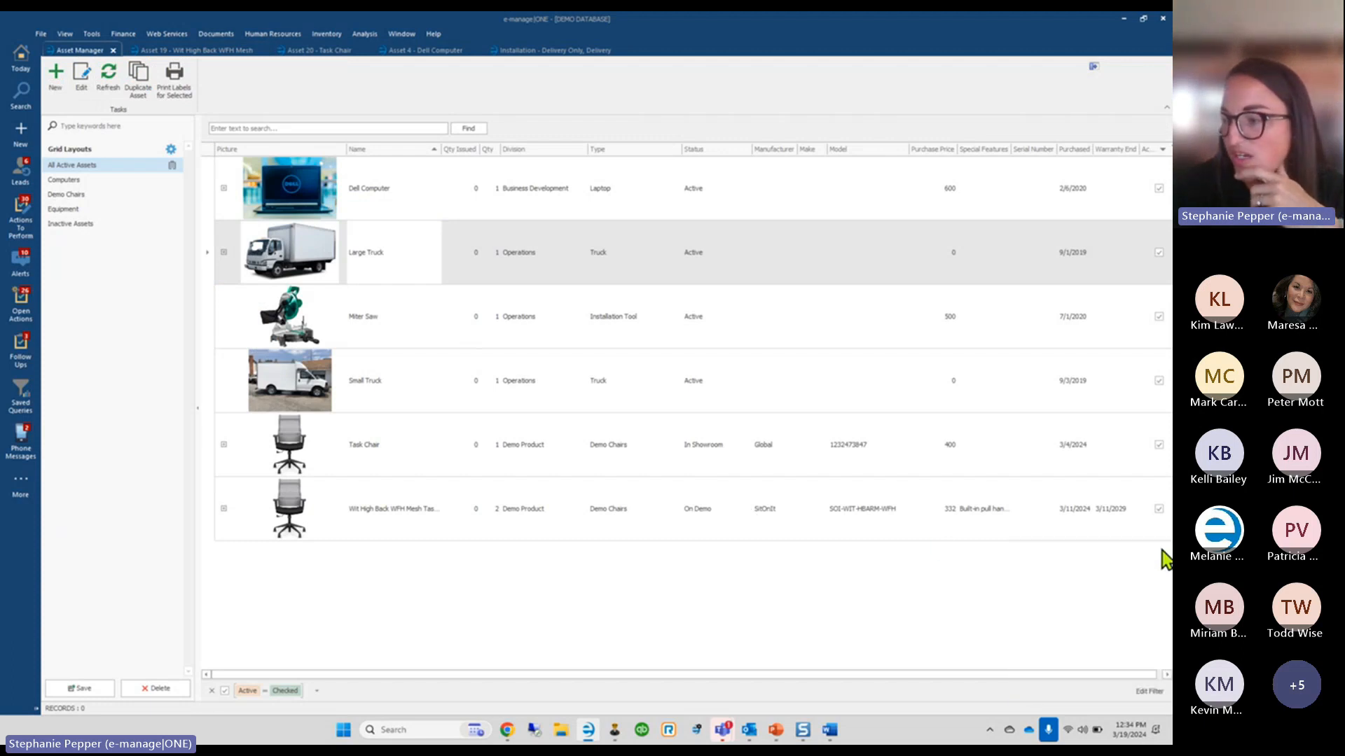
{"action": "left_click", "coordinate": [1147, 691]}
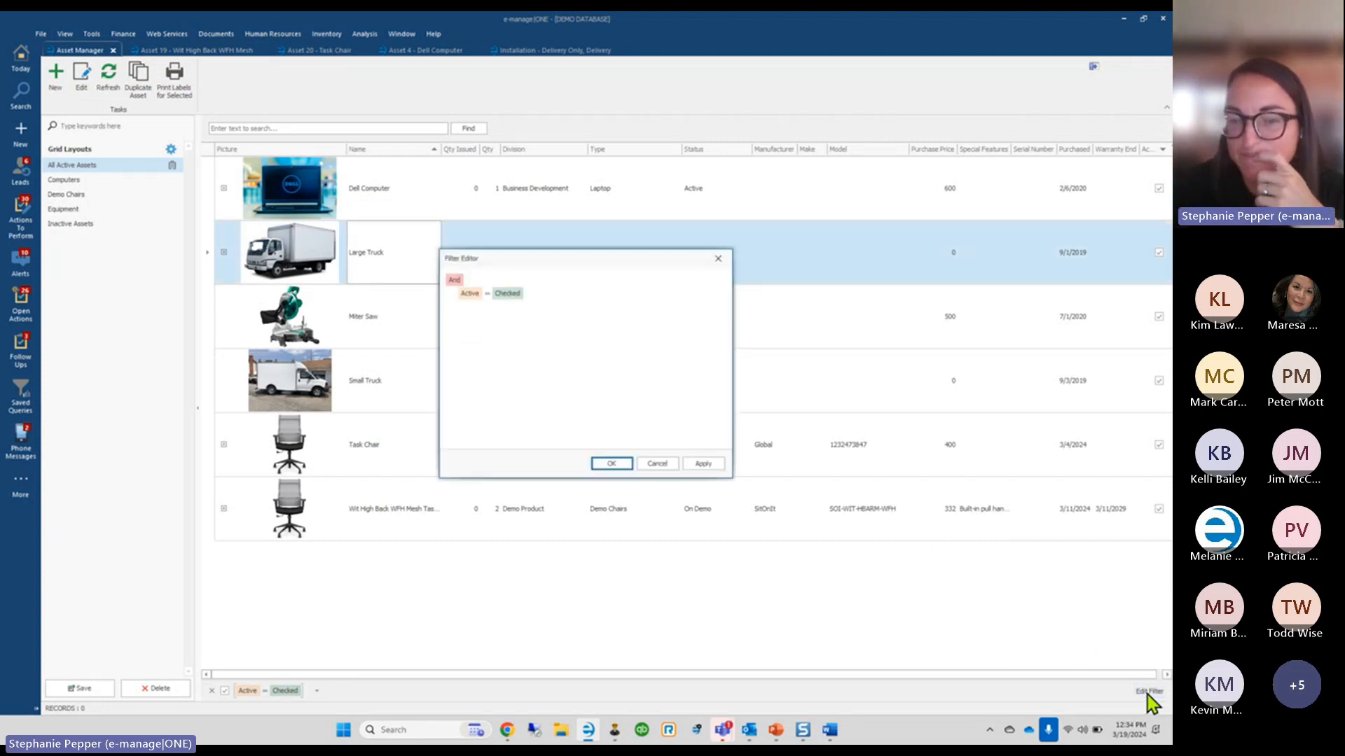
{"action": "left_click", "coordinate": [718, 259]}
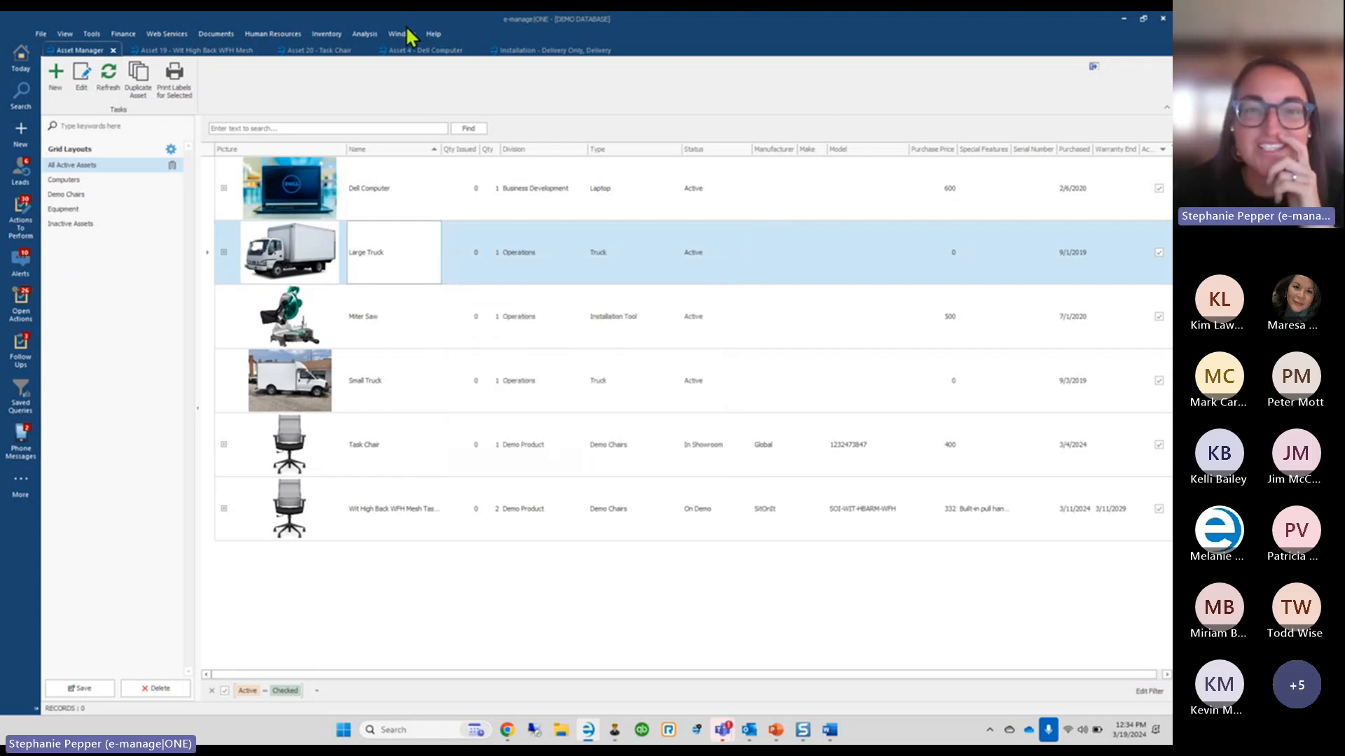
{"action": "left_click", "coordinate": [364, 39]}
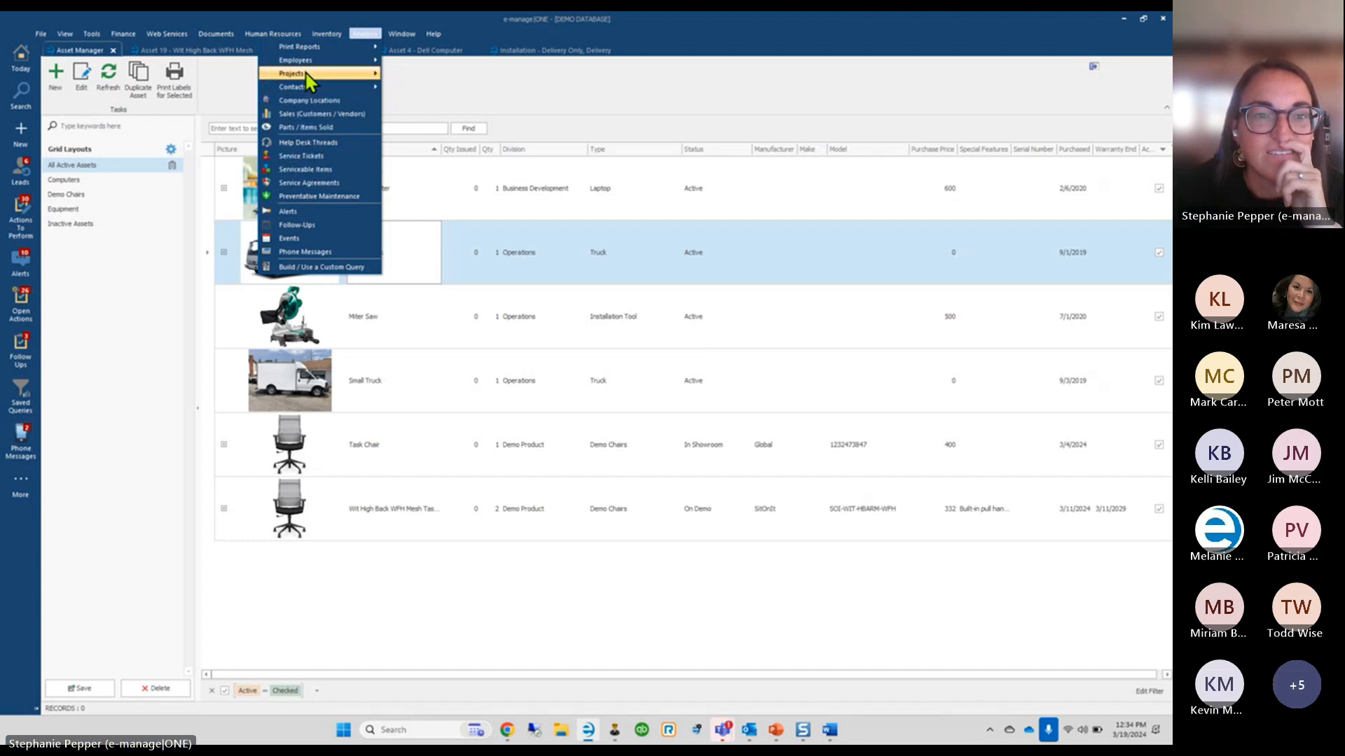
{"action": "mouse_move", "coordinate": [302, 49]}
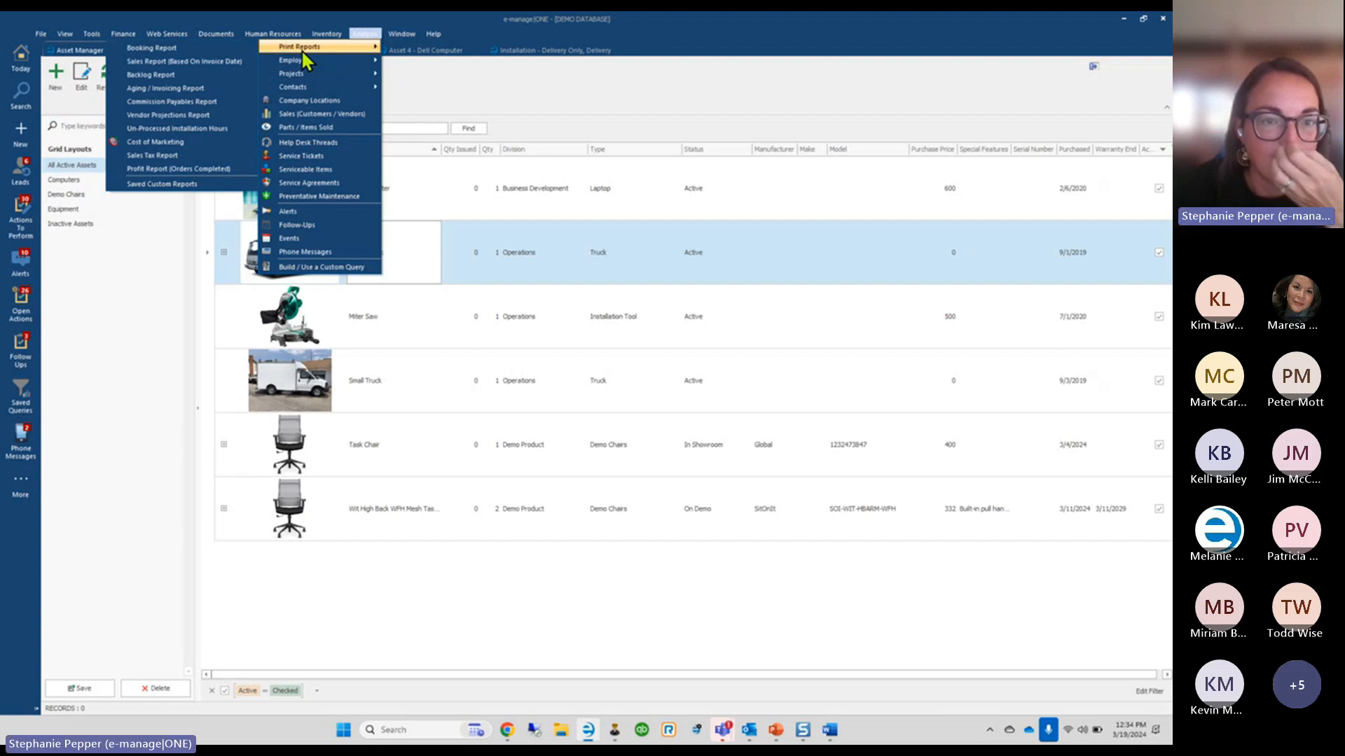
{"action": "mouse_move", "coordinate": [301, 75]}
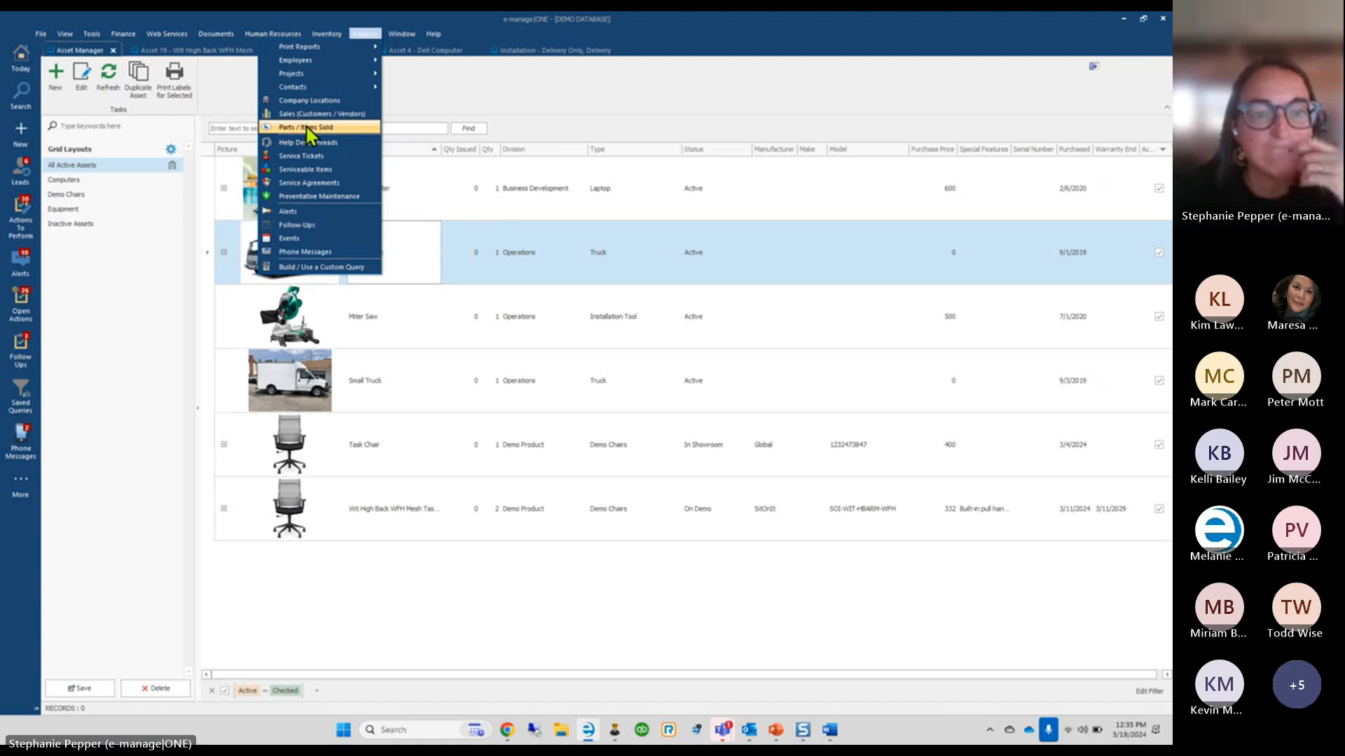
{"action": "left_click", "coordinate": [370, 36]}
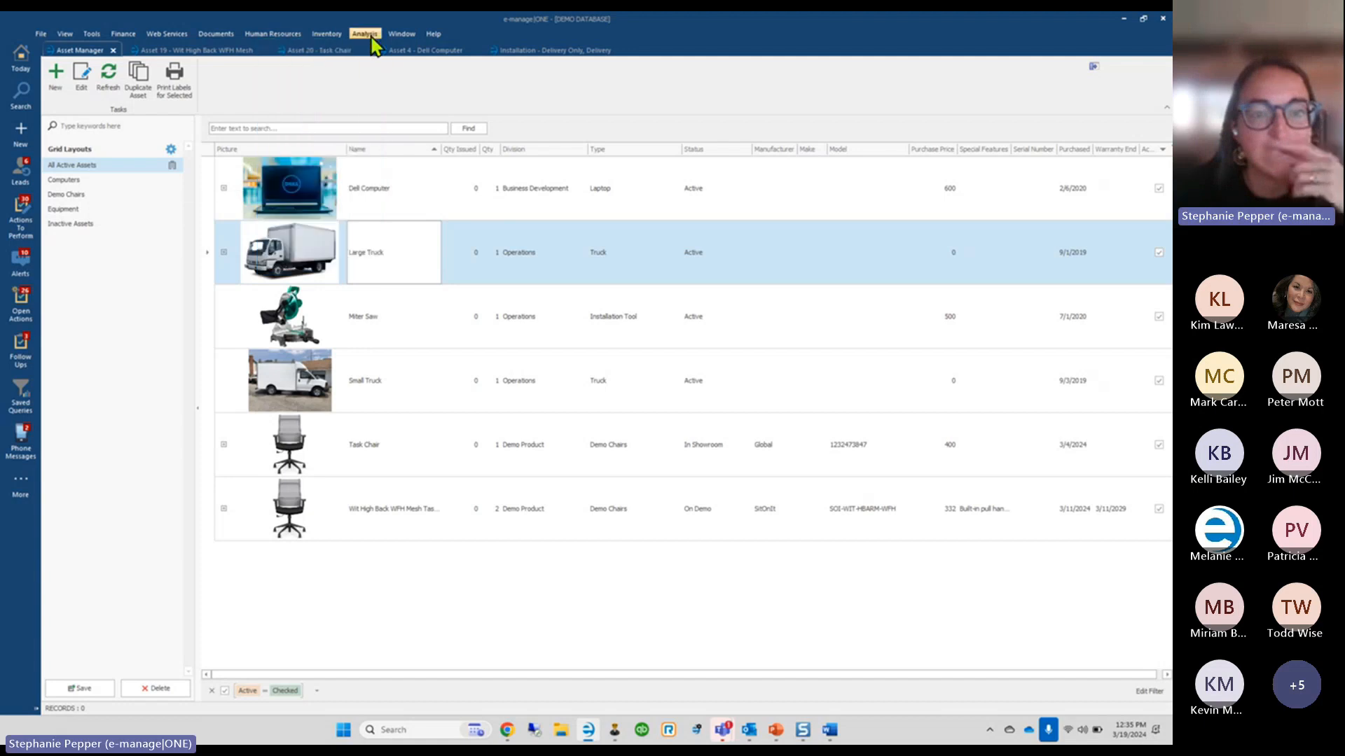